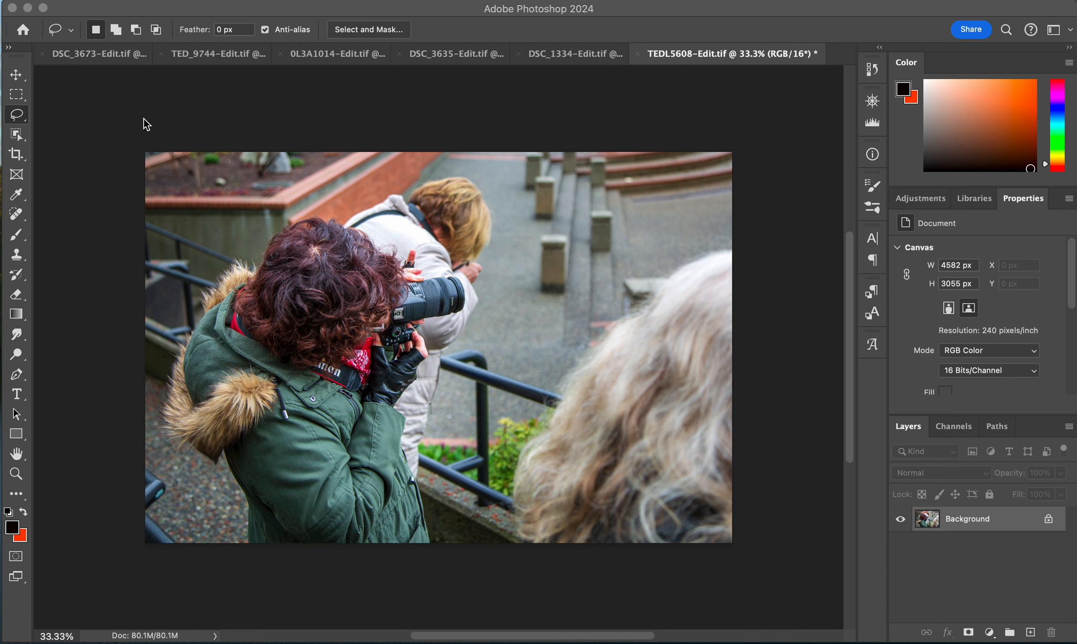
- Open the DSC_3673 photo, lasso the blurred background area right of the woman, and run Generative Fill without a prompt
left_click(102, 56)
left_click(103, 54)
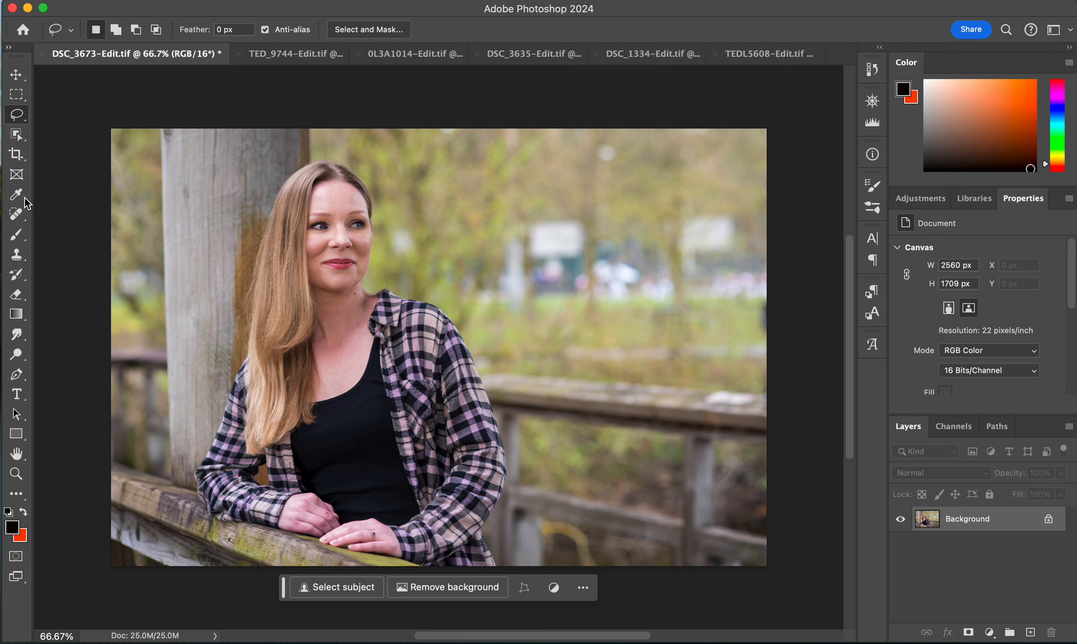
left_click(20, 120)
left_click(19, 118)
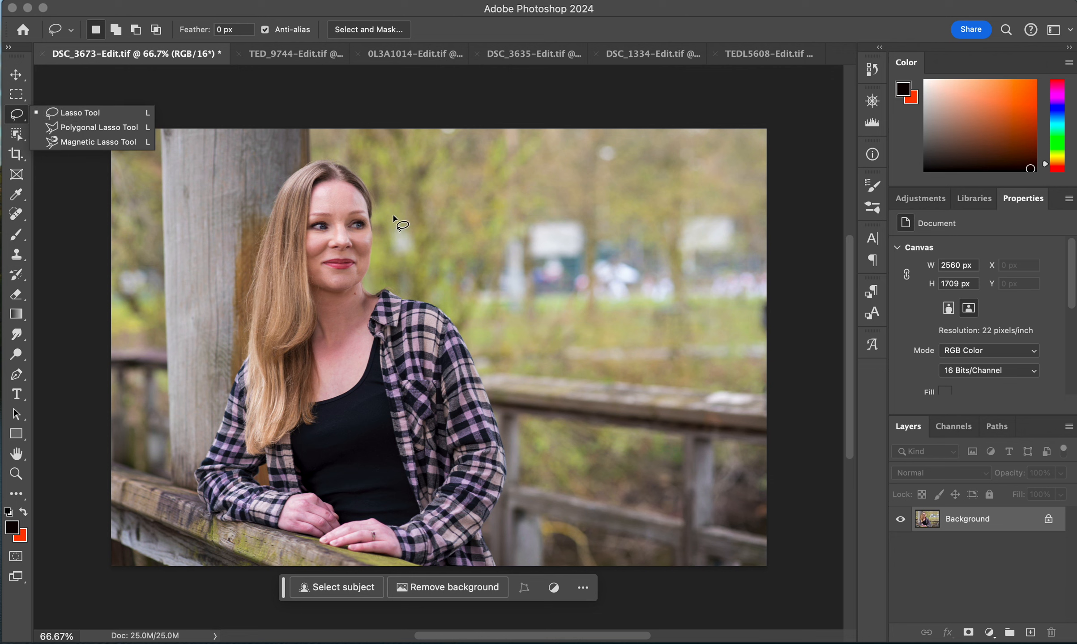
mouse_move(388, 176)
left_mouse_down()
mouse_move(390, 268)
mouse_move(477, 312)
mouse_move(748, 323)
mouse_move(776, 293)
mouse_move(774, 221)
mouse_move(749, 185)
mouse_move(679, 174)
mouse_move(634, 140)
mouse_move(570, 137)
mouse_move(423, 166)
mouse_move(391, 184)
left_mouse_up()
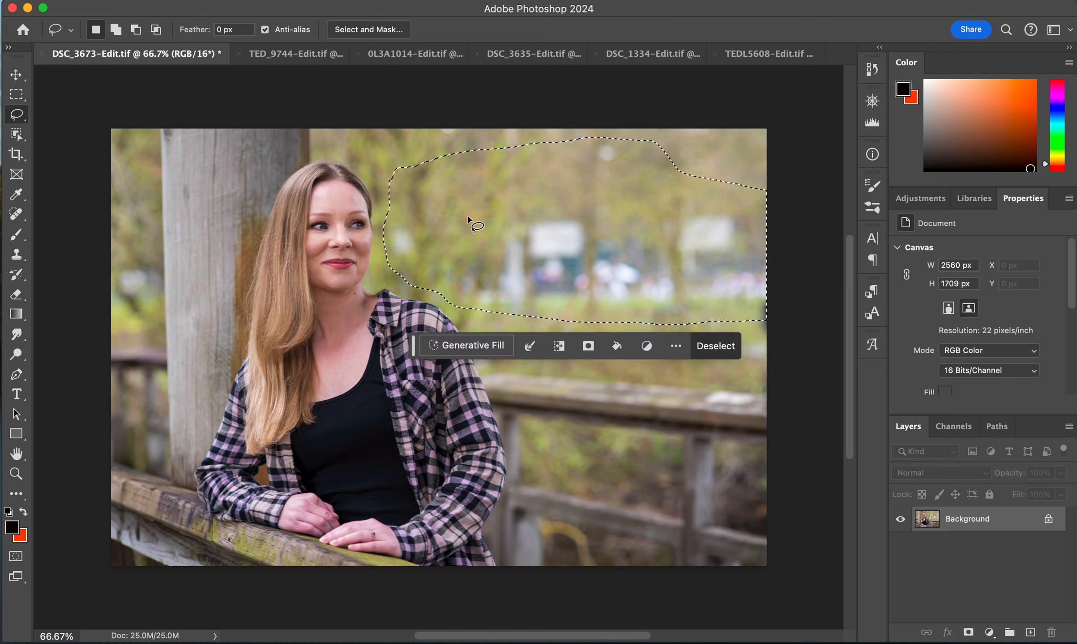
left_click(481, 345)
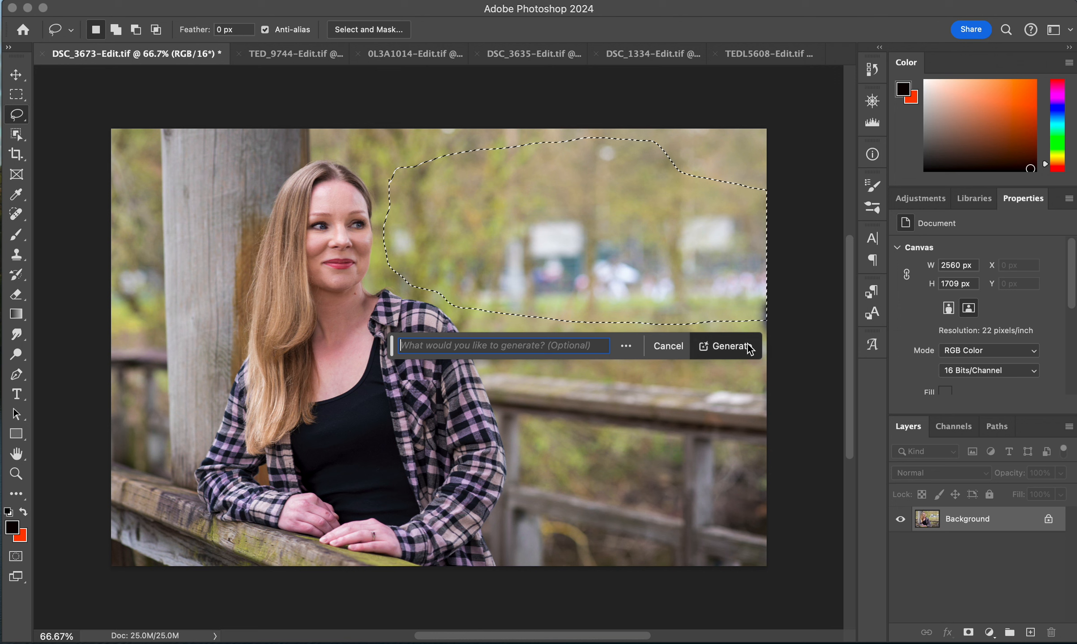
left_click(734, 350)
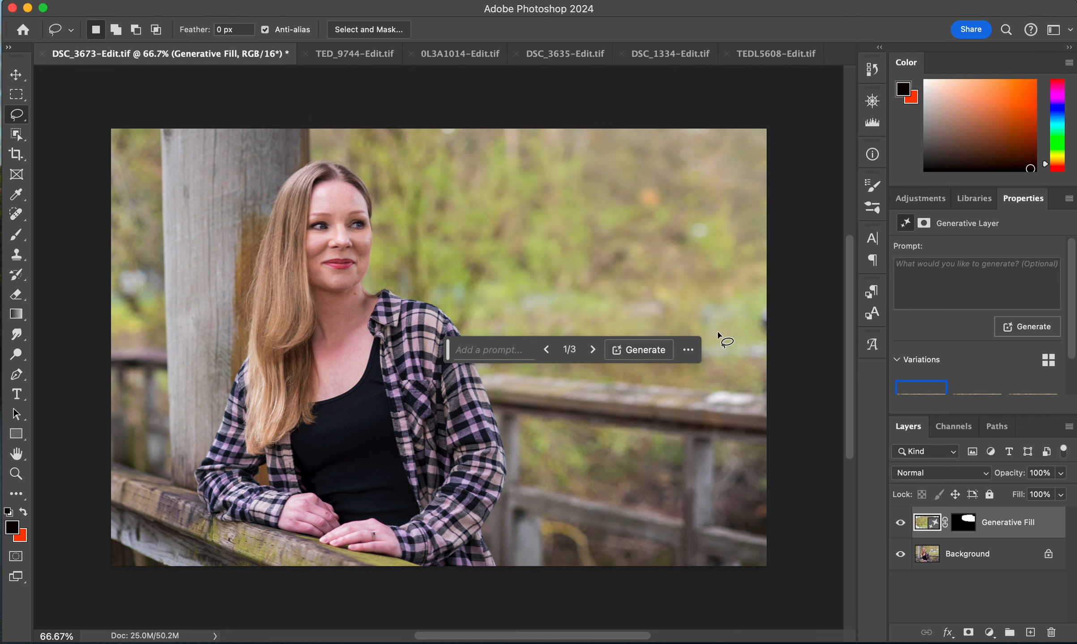
- Preview each of the three generated variations, returning to the first one
left_click(969, 391)
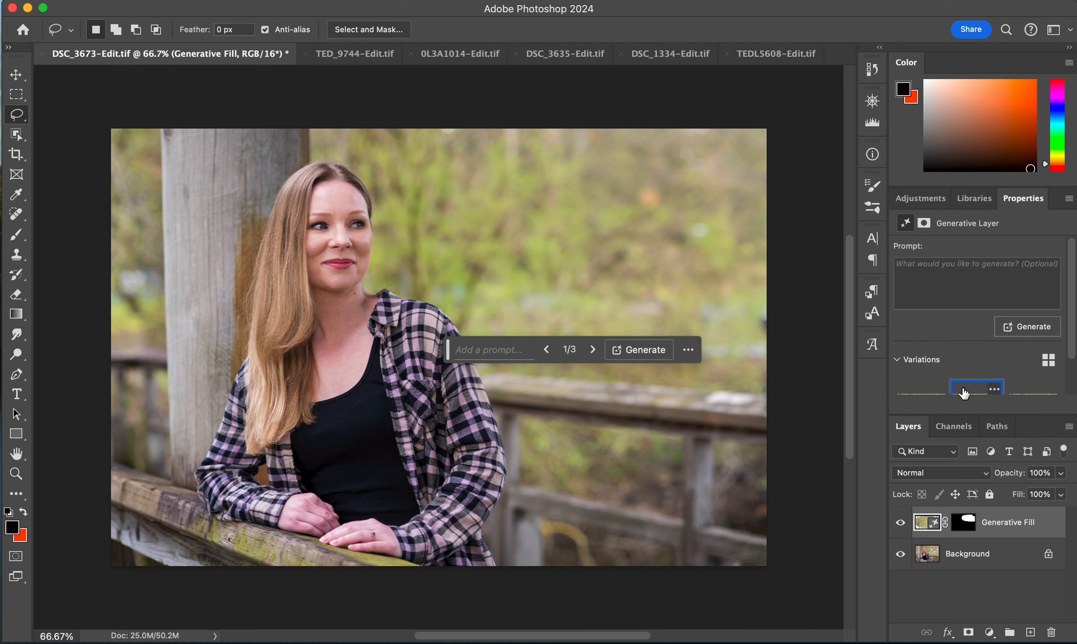
left_click(1028, 392)
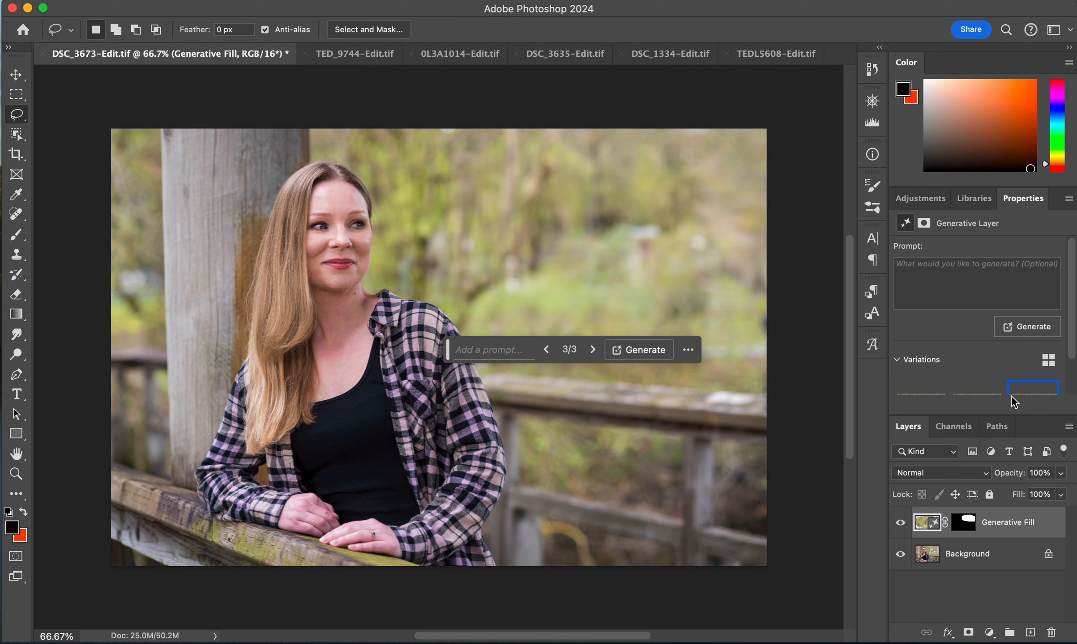
left_click(963, 396)
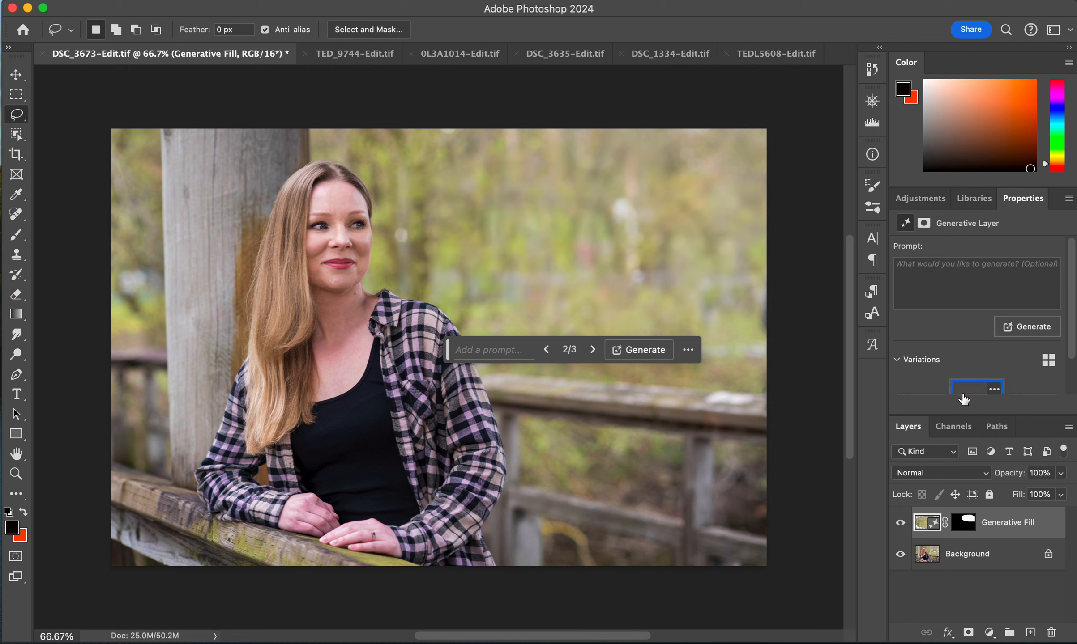
left_click(913, 391)
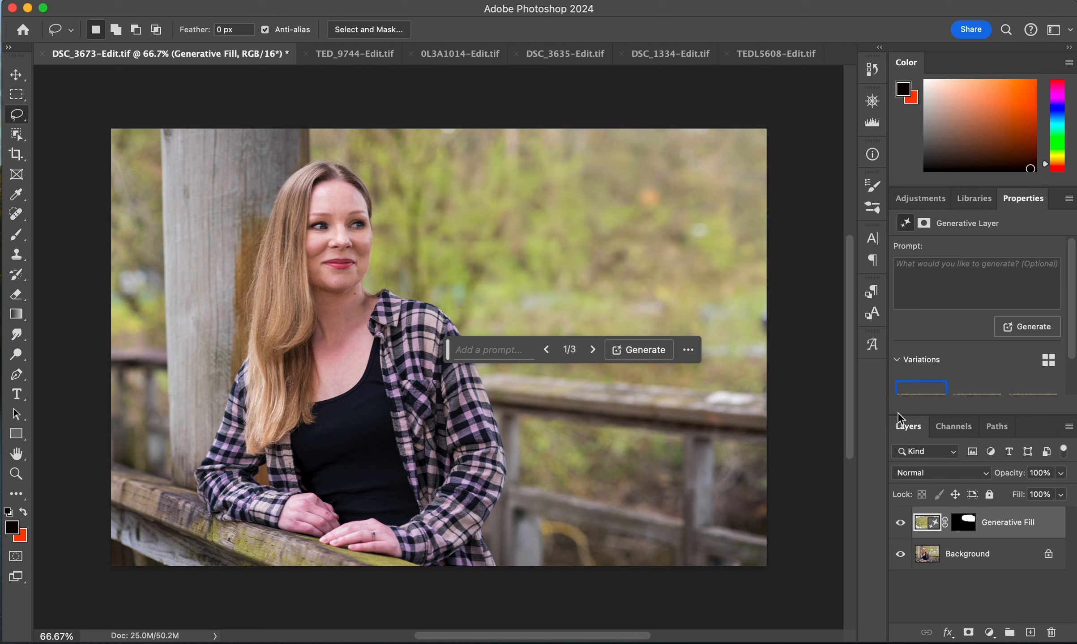
- Toggle the Generative Fill layer's visibility to compare the fill with the original background
left_click(900, 524)
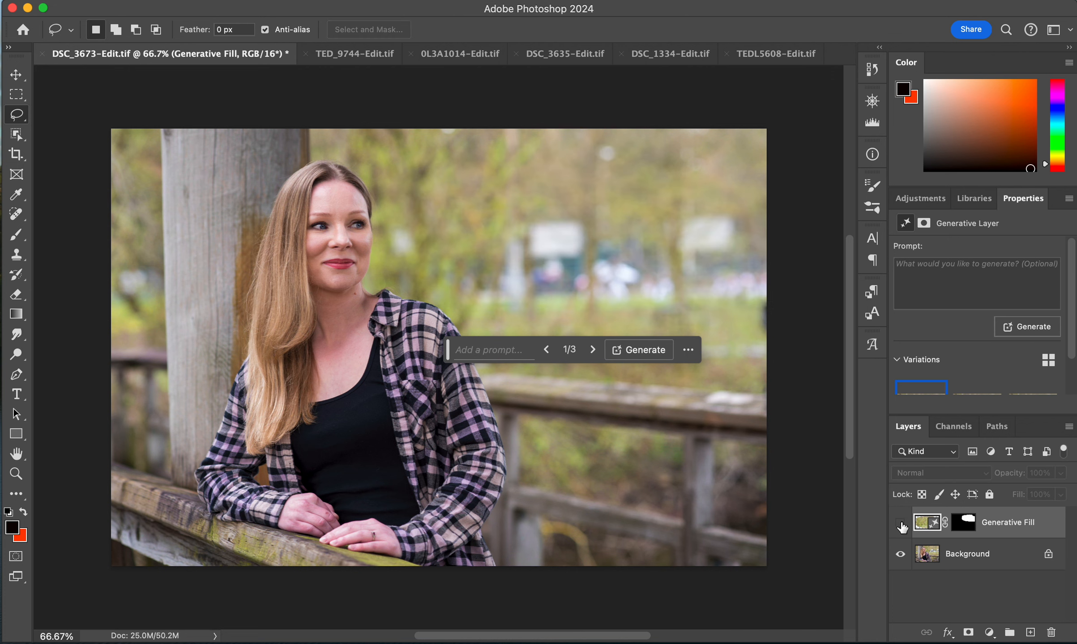
left_click(901, 525)
left_click(899, 525)
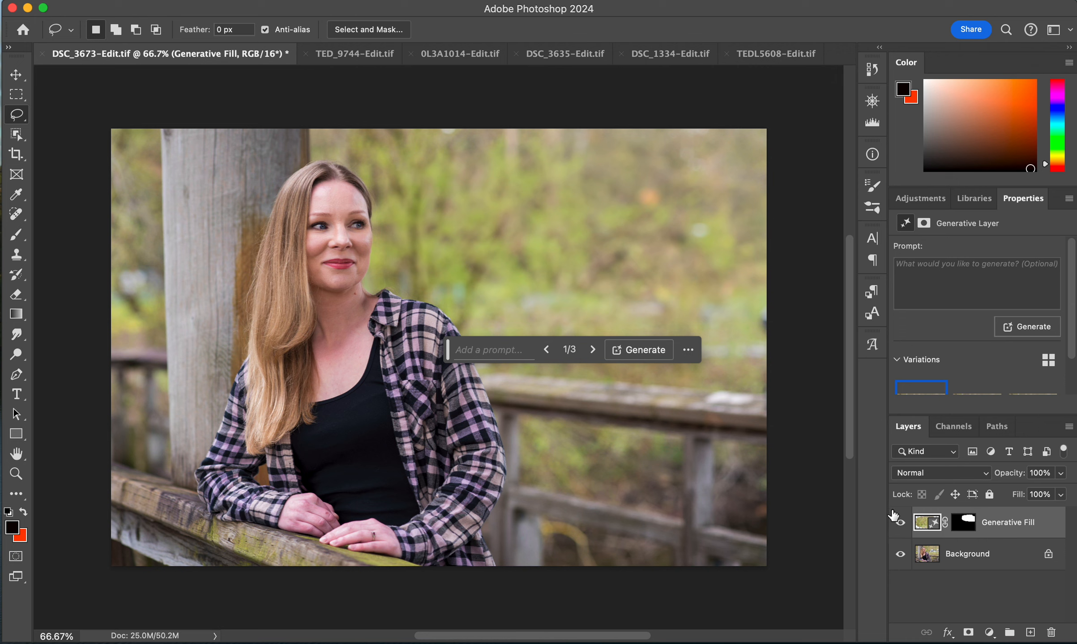
left_click(901, 525)
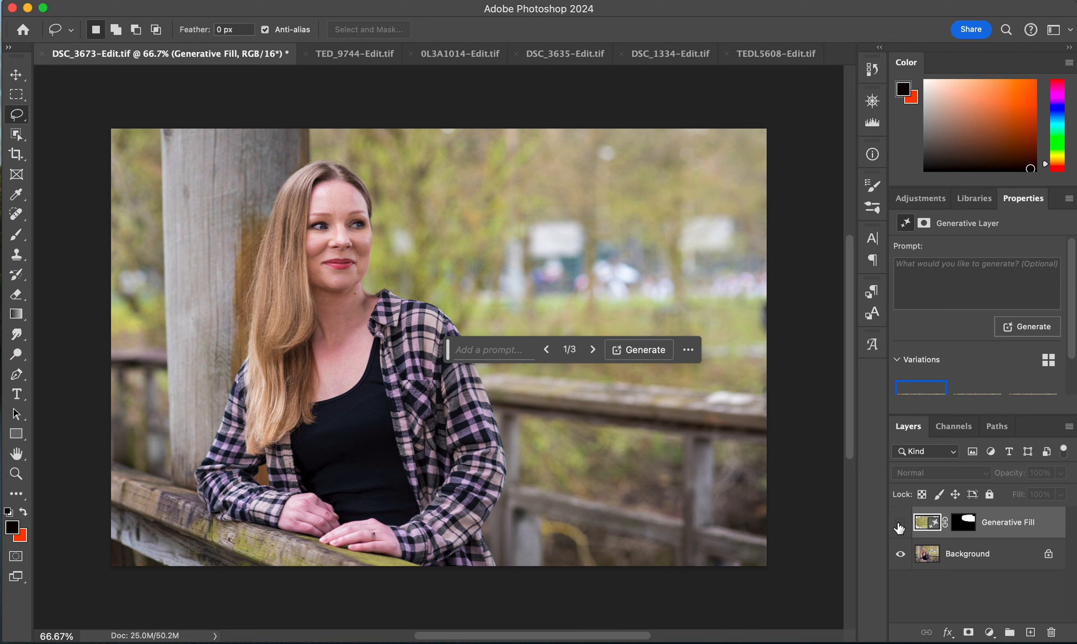
left_click(900, 526)
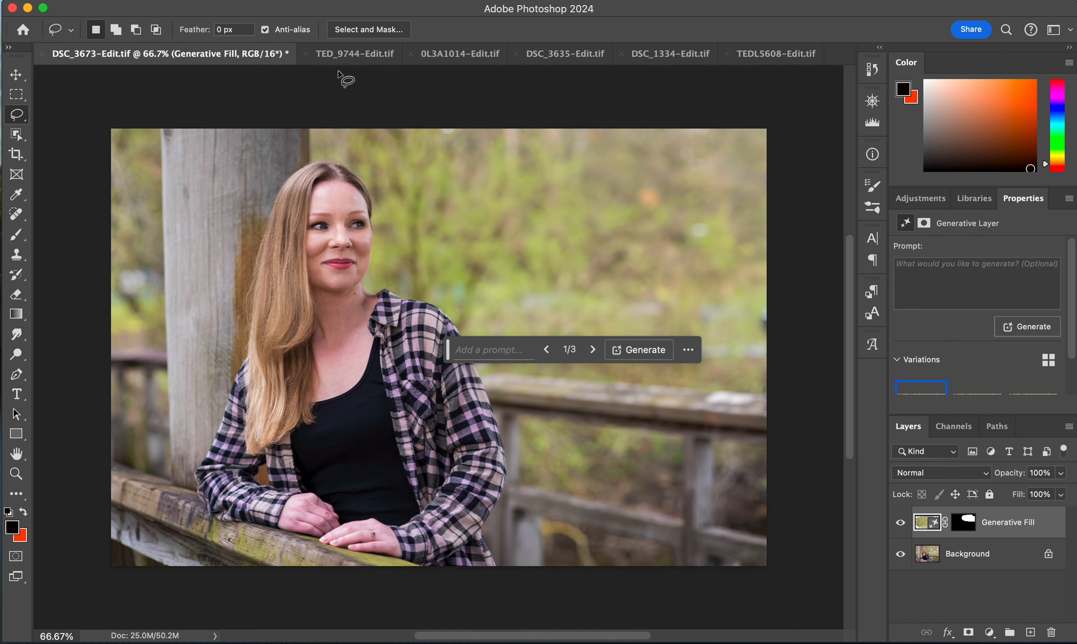
- Switch to the TED_9744 photo, lasso the sky and treetops above the couple, adding a small edge area, and run Generative Fill without a prompt
left_click(346, 55)
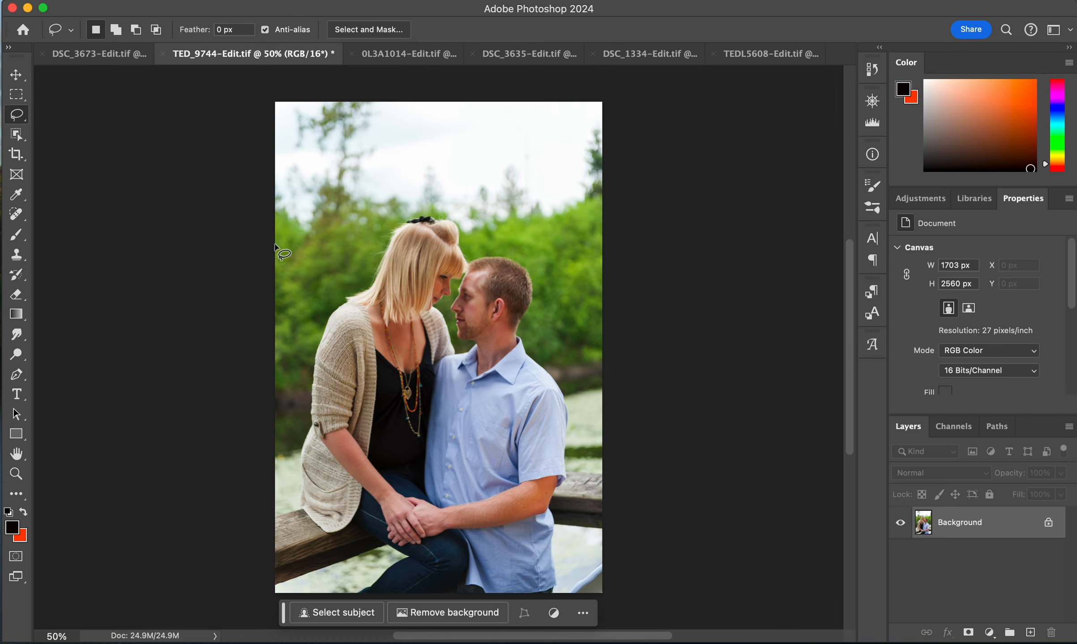
mouse_move(274, 233)
left_mouse_down()
mouse_move(341, 245)
mouse_move(423, 215)
left_mouse_up()
mouse_move(435, 216)
left_mouse_down()
mouse_move(465, 243)
mouse_move(591, 231)
mouse_move(607, 206)
mouse_move(611, 113)
mouse_move(564, 96)
mouse_move(298, 102)
left_mouse_up()
mouse_move(274, 155)
left_mouse_down()
mouse_move(274, 204)
mouse_move(293, 241)
left_mouse_up()
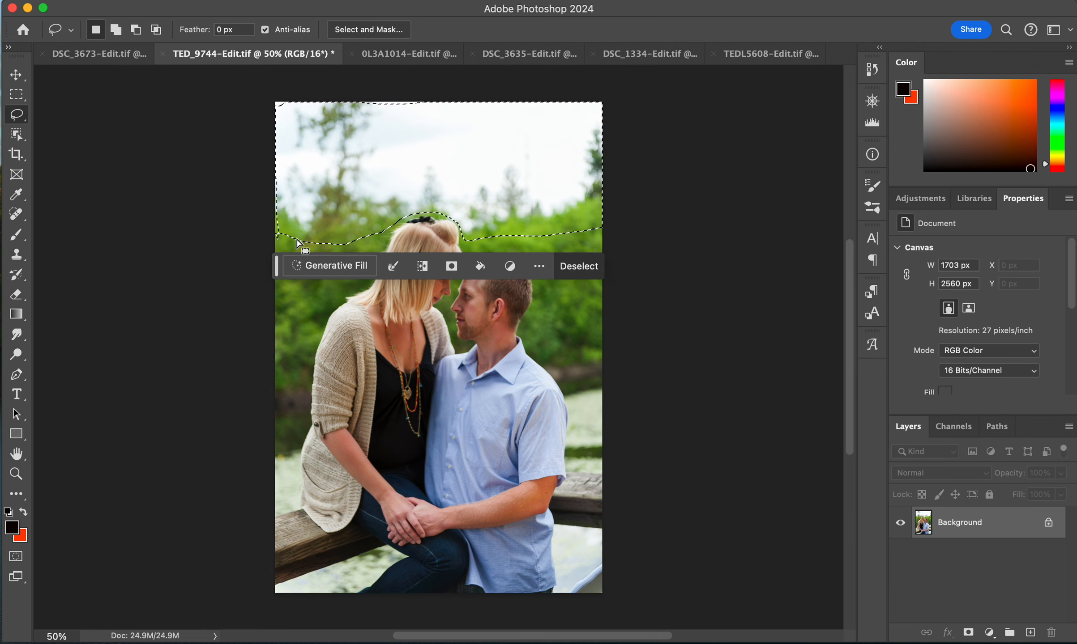
key("shift")
mouse_move(269, 203)
left_mouse_down()
mouse_move(276, 192)
mouse_move(282, 228)
mouse_move(256, 231)
mouse_move(275, 190)
left_mouse_up()
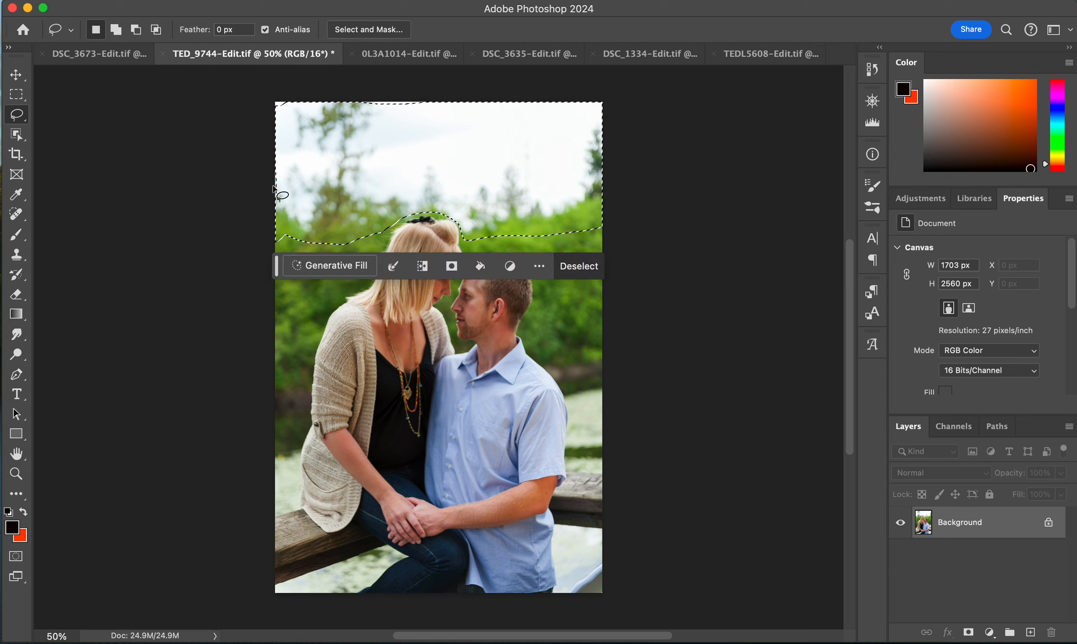
key("shift")
mouse_move(354, 104)
left_mouse_down()
mouse_move(361, 116)
mouse_move(428, 114)
mouse_move(408, 84)
mouse_move(354, 103)
left_mouse_up()
left_click(340, 266)
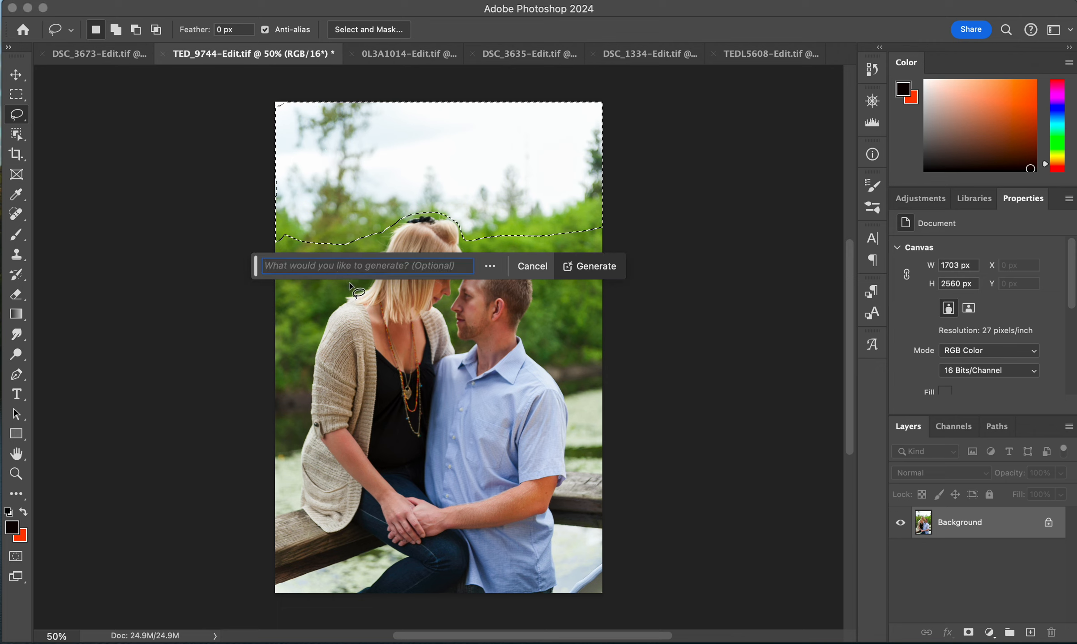
left_click(613, 267)
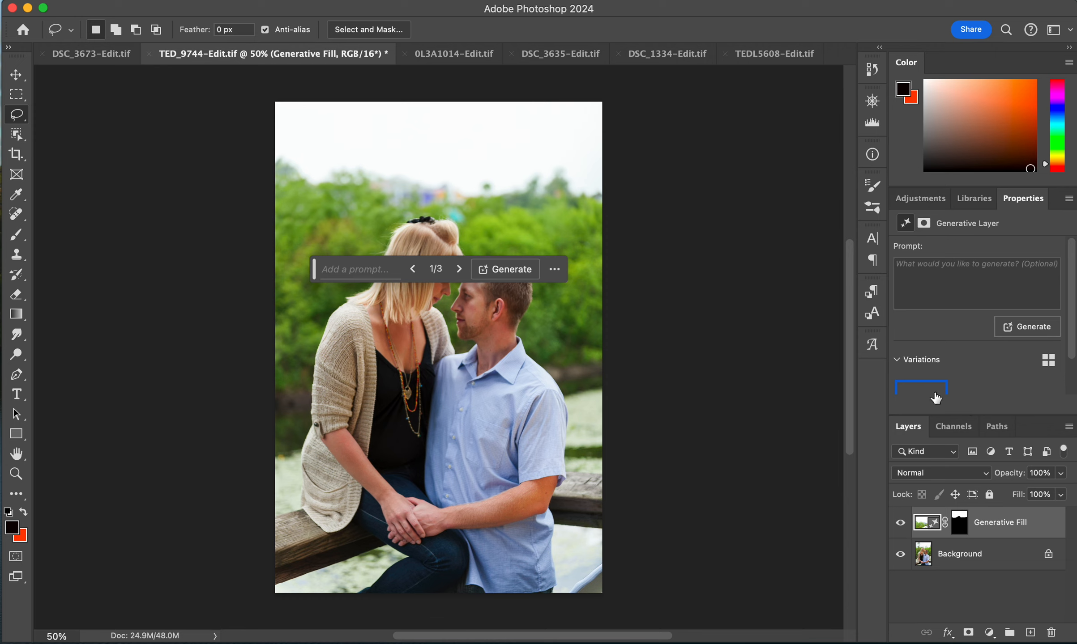
- Preview the sky-fill variations and generate an additional set of variations
left_click(961, 394)
left_click(1015, 388)
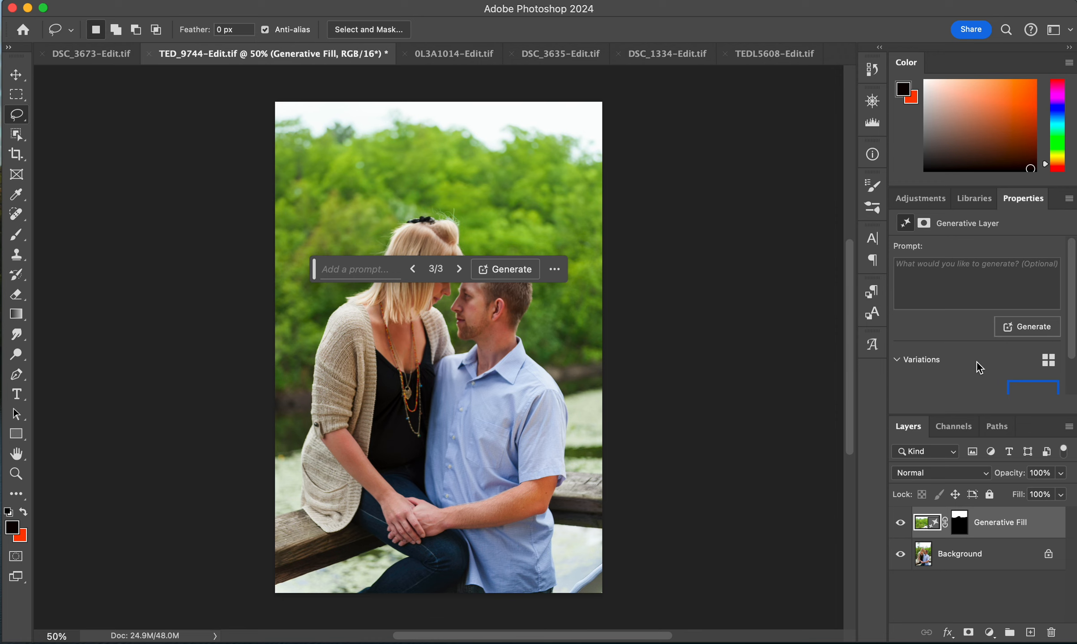
left_click(1029, 328)
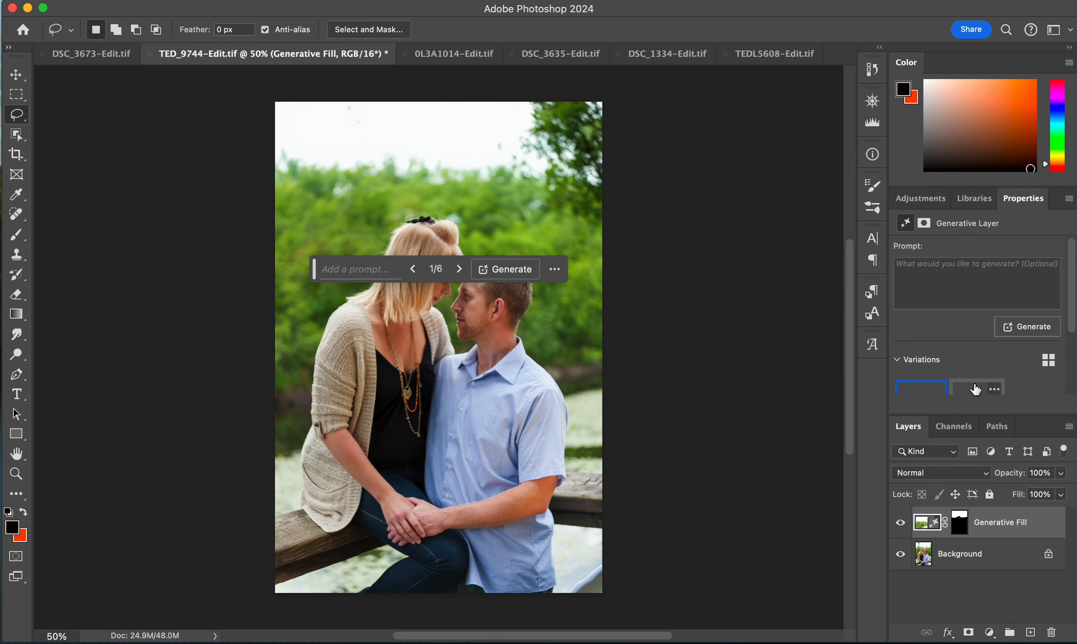
- Pick the third of six sky variations and toggle the Generative Fill layer to compare it with the original
left_click(972, 388)
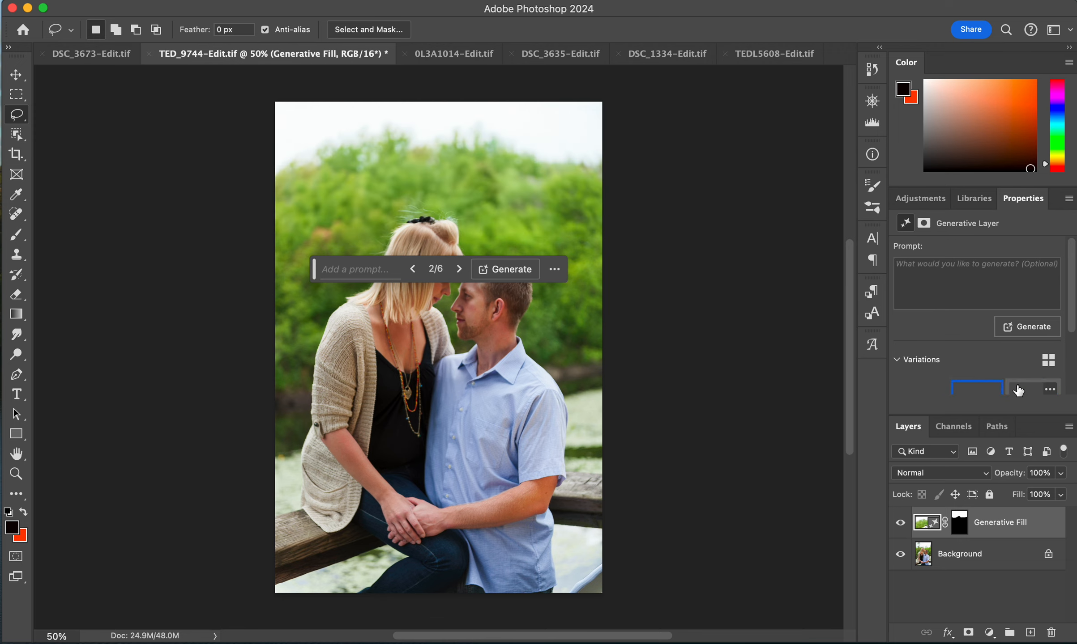
left_click(1021, 390)
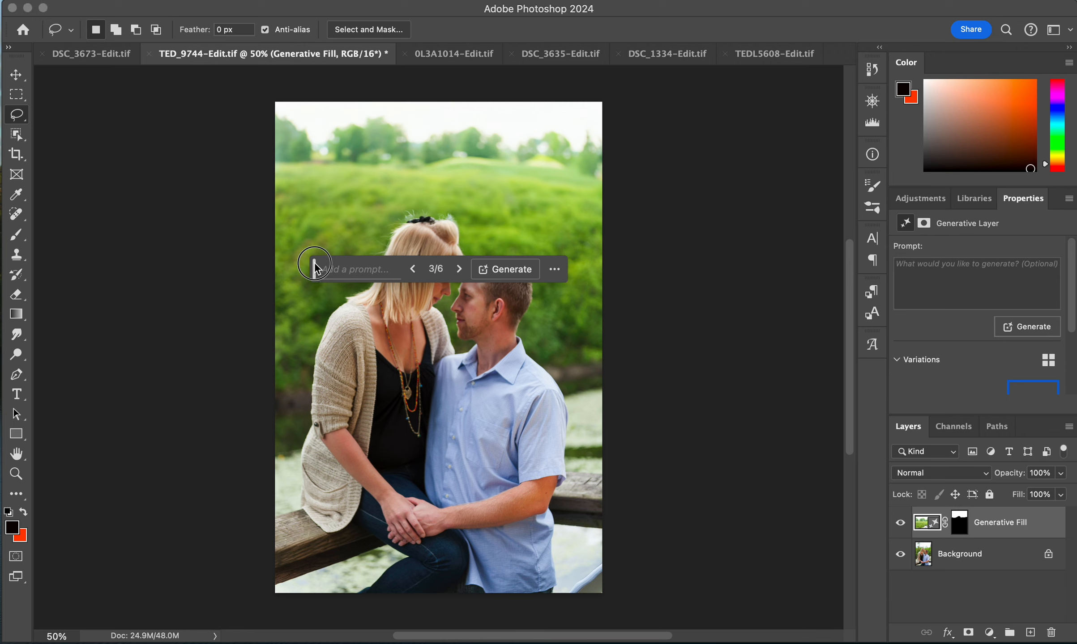
left_click_drag(314, 268, 441, 606)
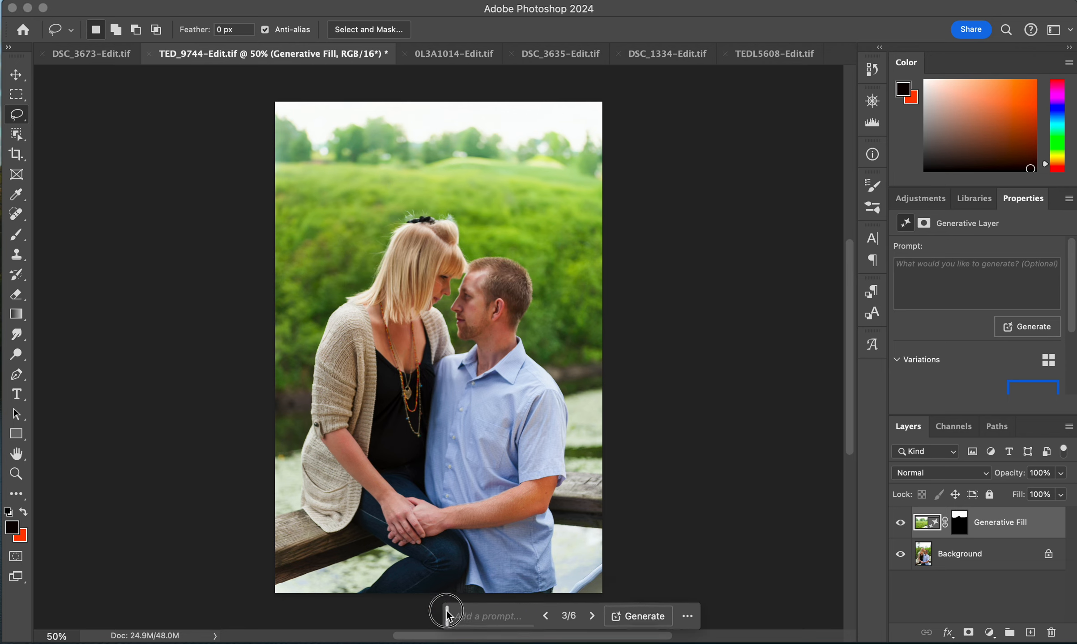
left_click(901, 524)
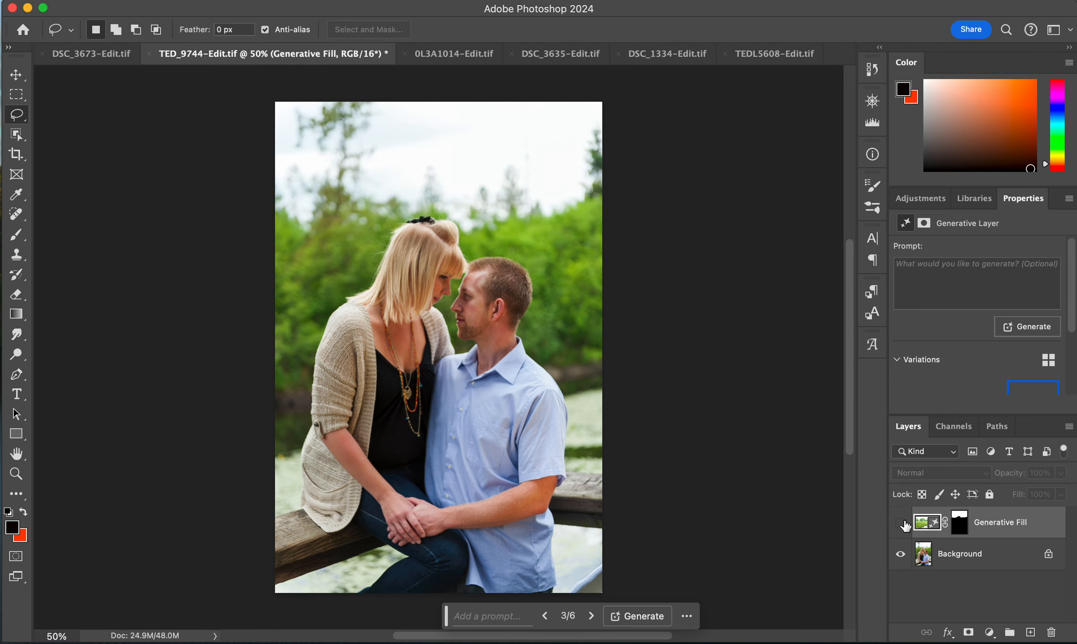
left_click(901, 524)
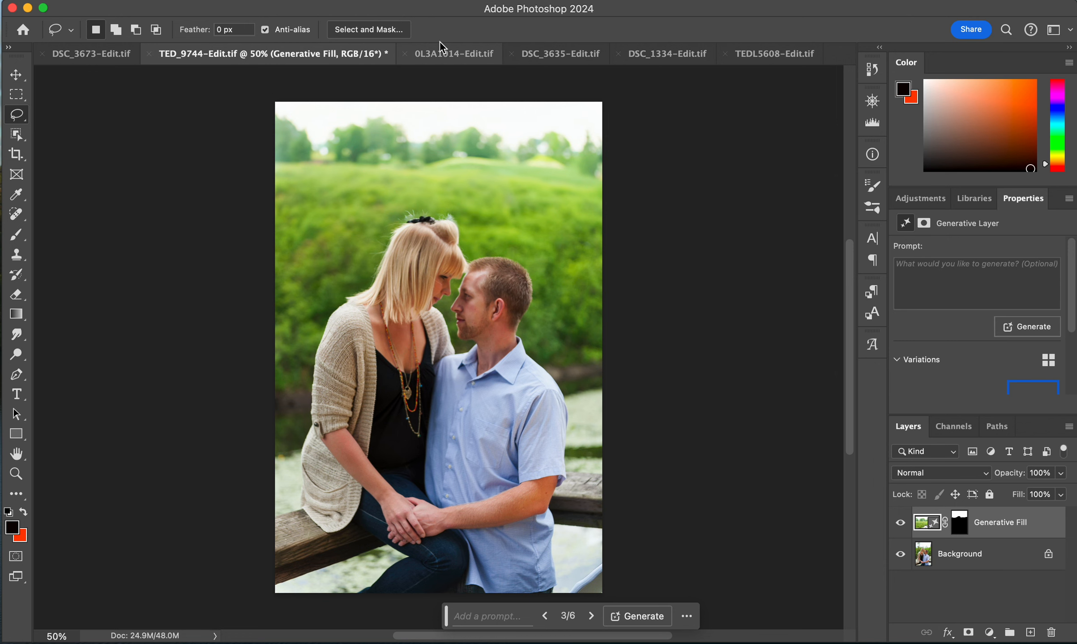
- Switch to the 0L3A1014 photo, lasso the bare tree trunk behind the woman's head, and run Generative Fill without a prompt
left_click(451, 55)
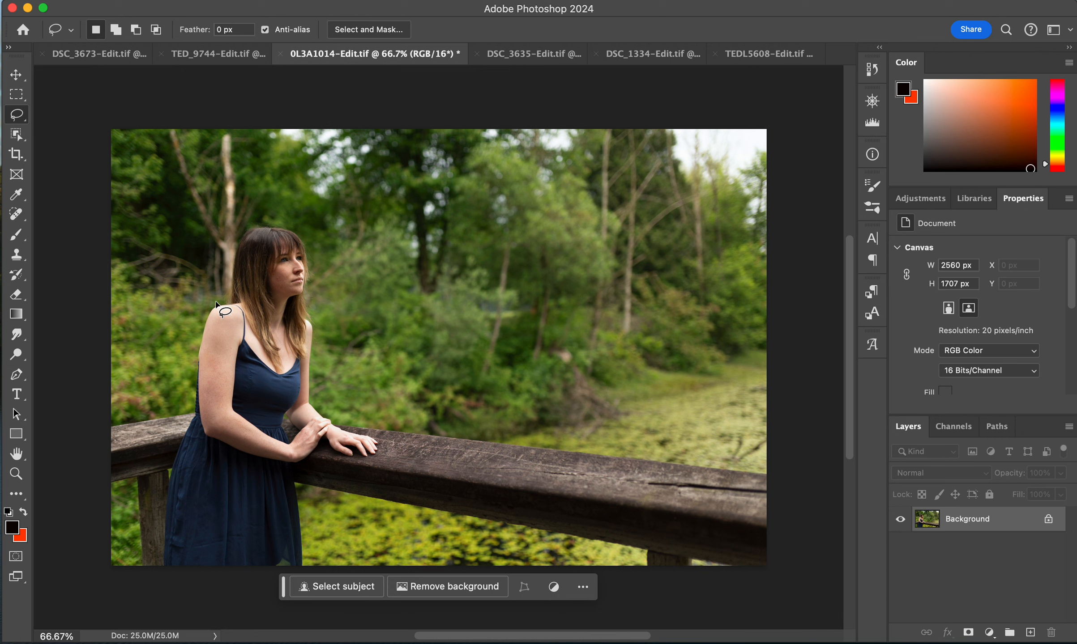
mouse_move(215, 304)
left_mouse_down()
mouse_move(265, 168)
mouse_move(248, 134)
mouse_move(216, 128)
mouse_move(202, 142)
mouse_move(172, 128)
mouse_move(166, 137)
mouse_move(209, 245)
mouse_move(216, 308)
left_mouse_up()
left_click(123, 325)
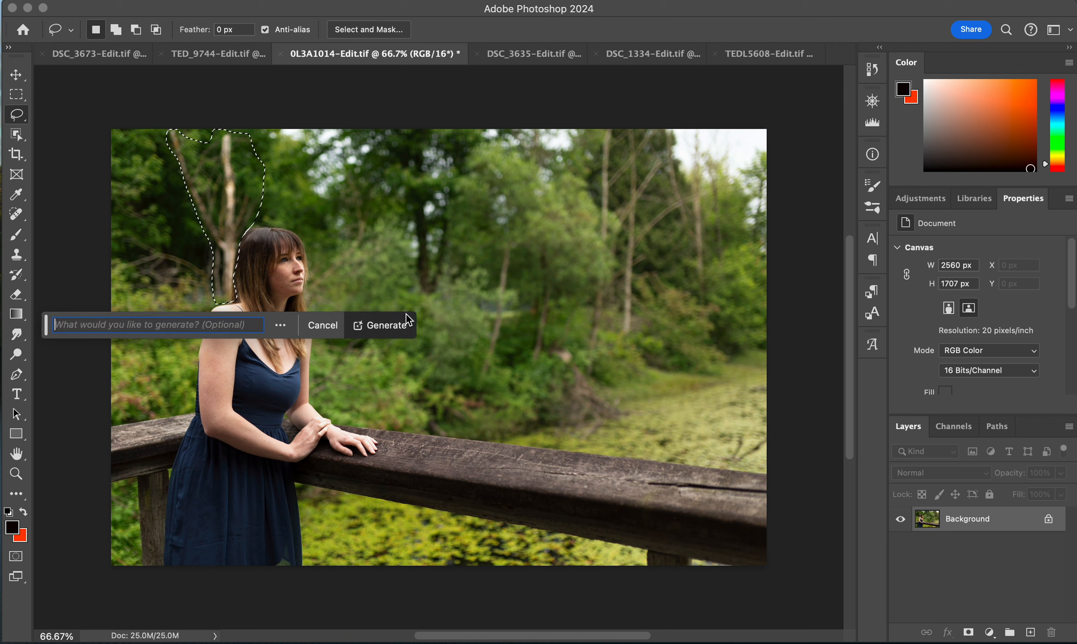
left_click(396, 328)
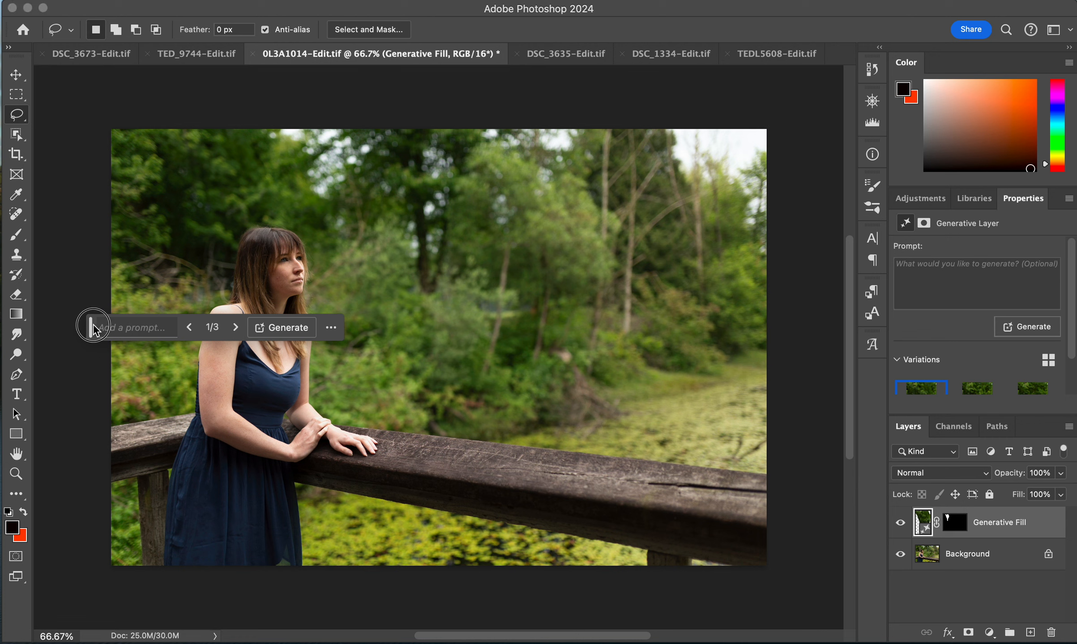
- Compare the tree-fill variations, settling on the second, and generate an additional set of variations
left_click_drag(94, 325, 313, 589)
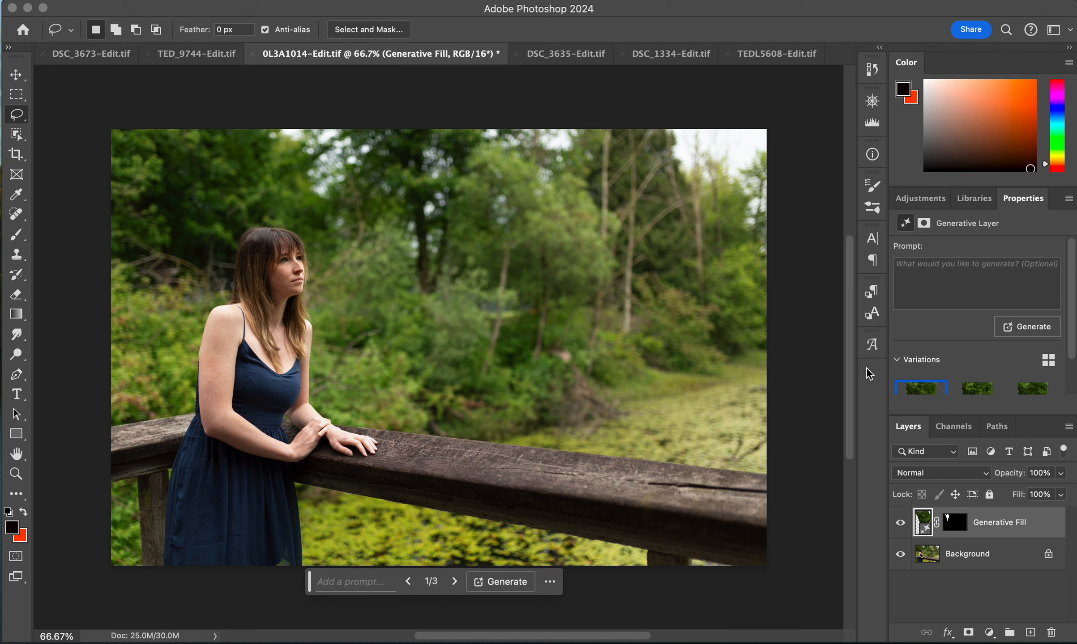
left_click(975, 392)
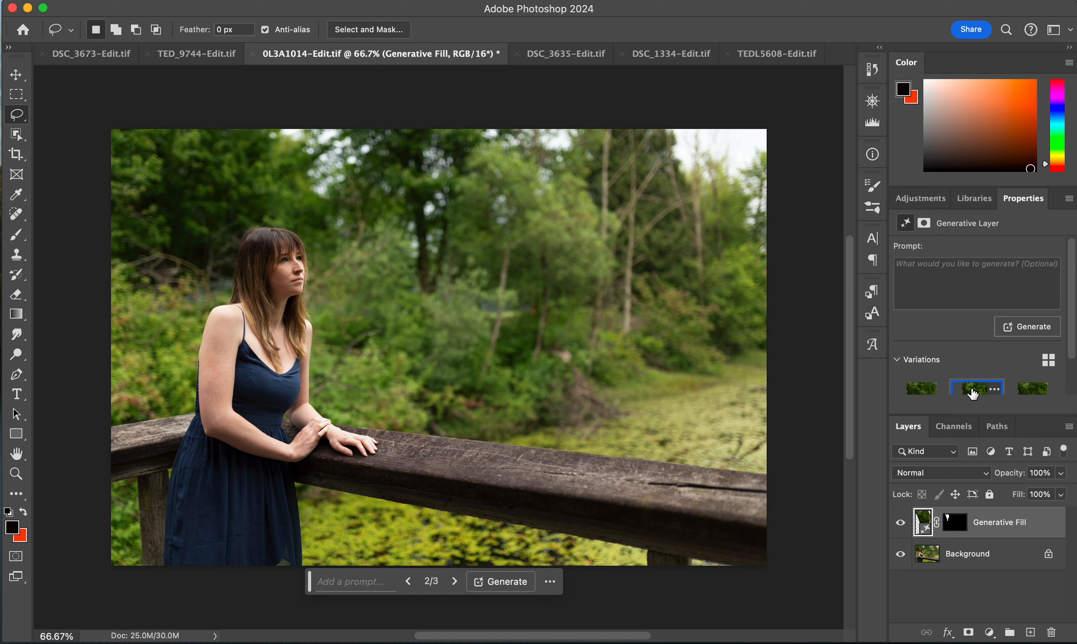
left_click(1017, 394)
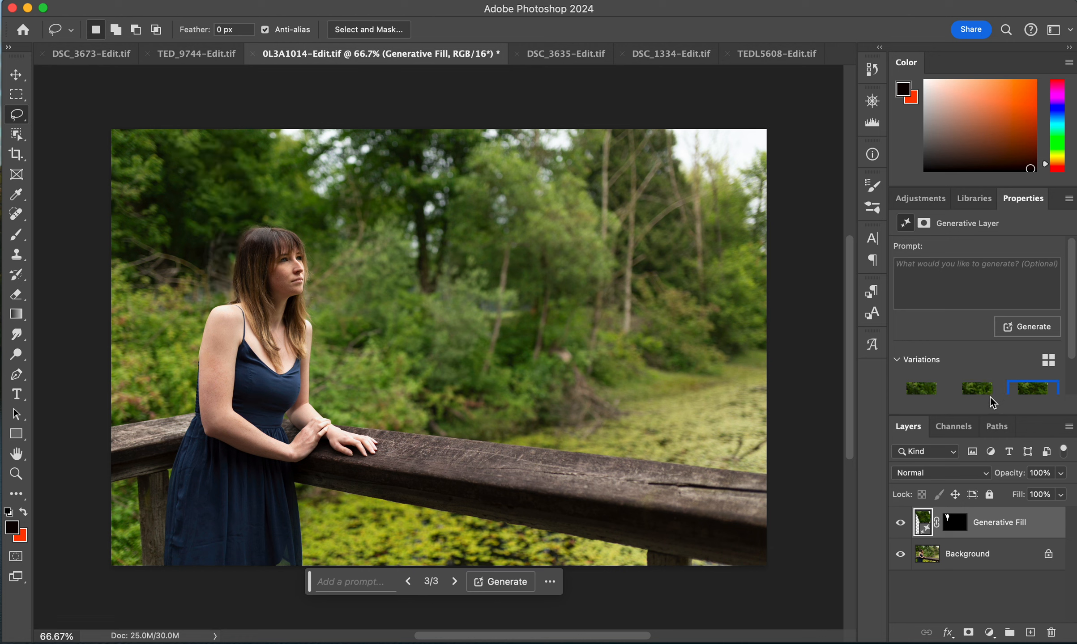
left_click(968, 394)
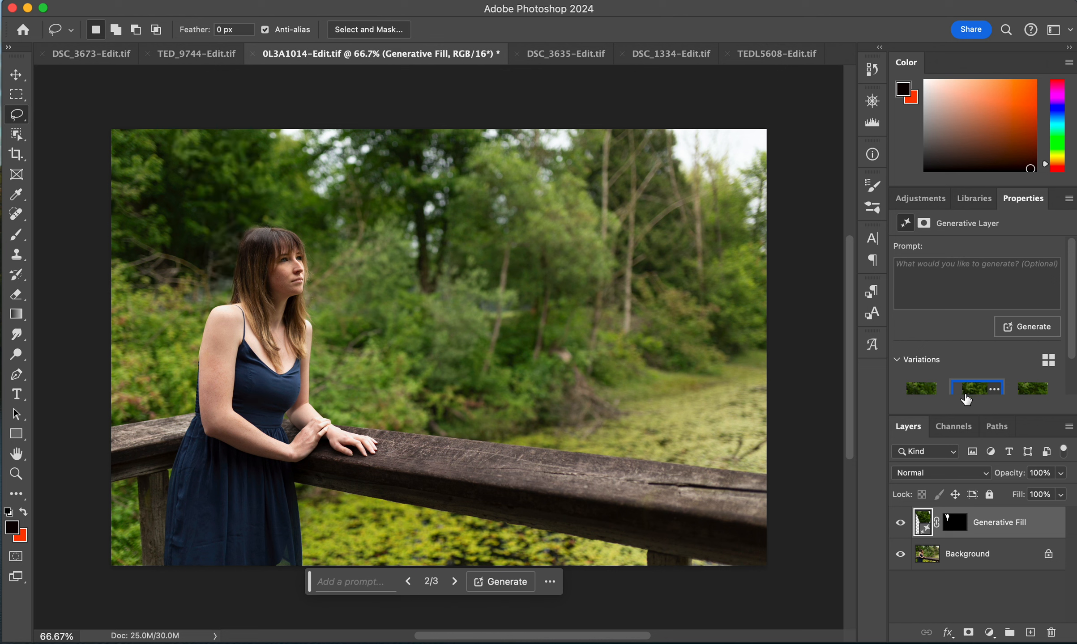
left_click(917, 396)
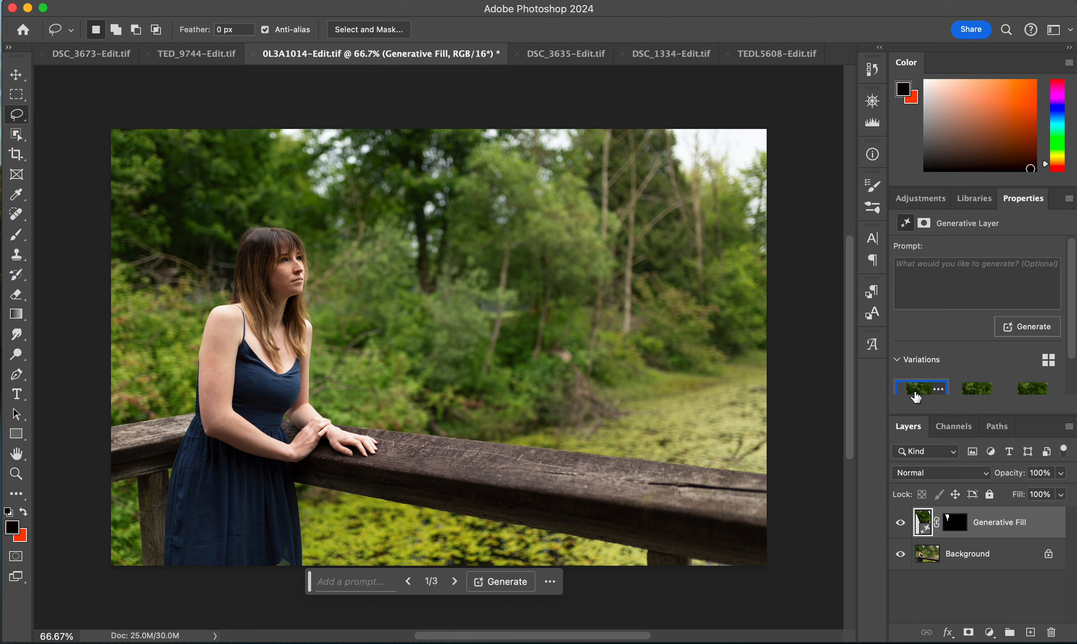
left_click(972, 394)
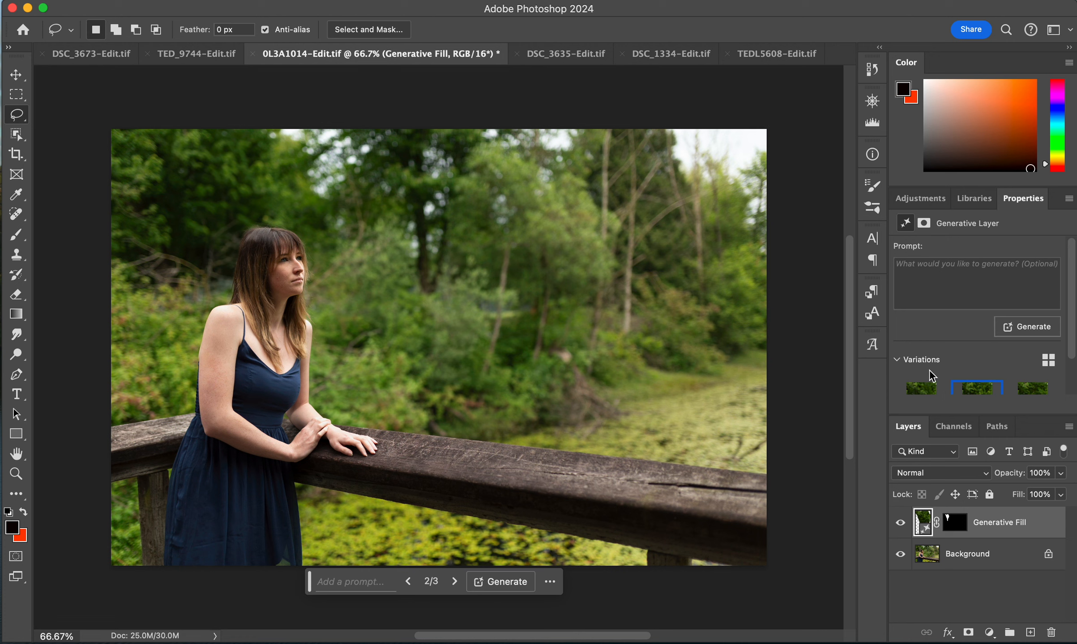
left_click(1029, 327)
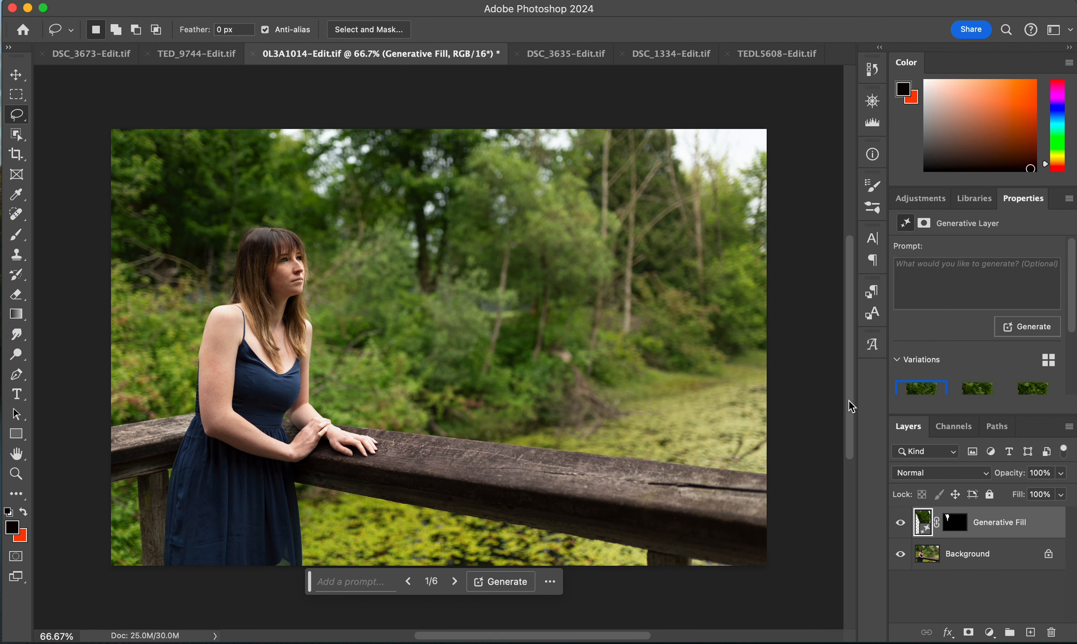
- Browse the tree-fill variations once more and keep the second one
left_click(974, 392)
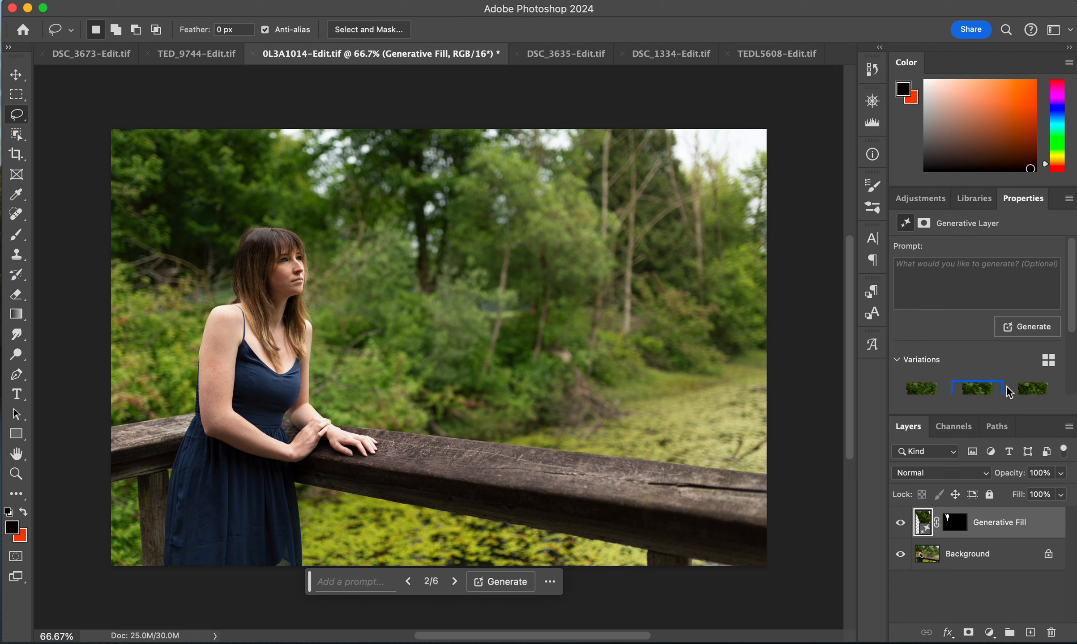
left_click(1030, 391)
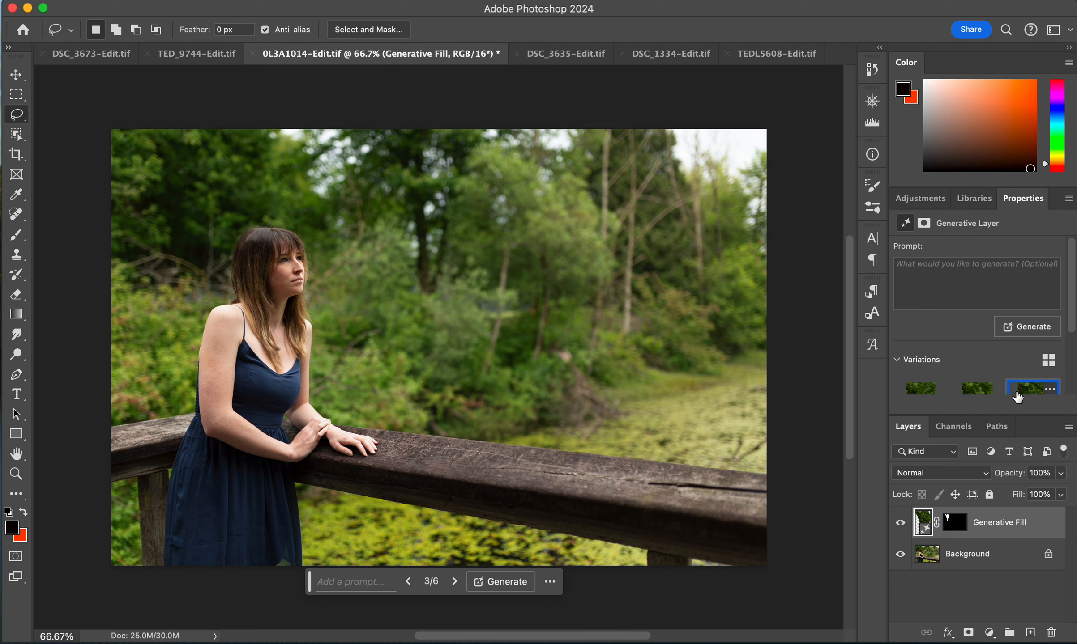
left_click(921, 393)
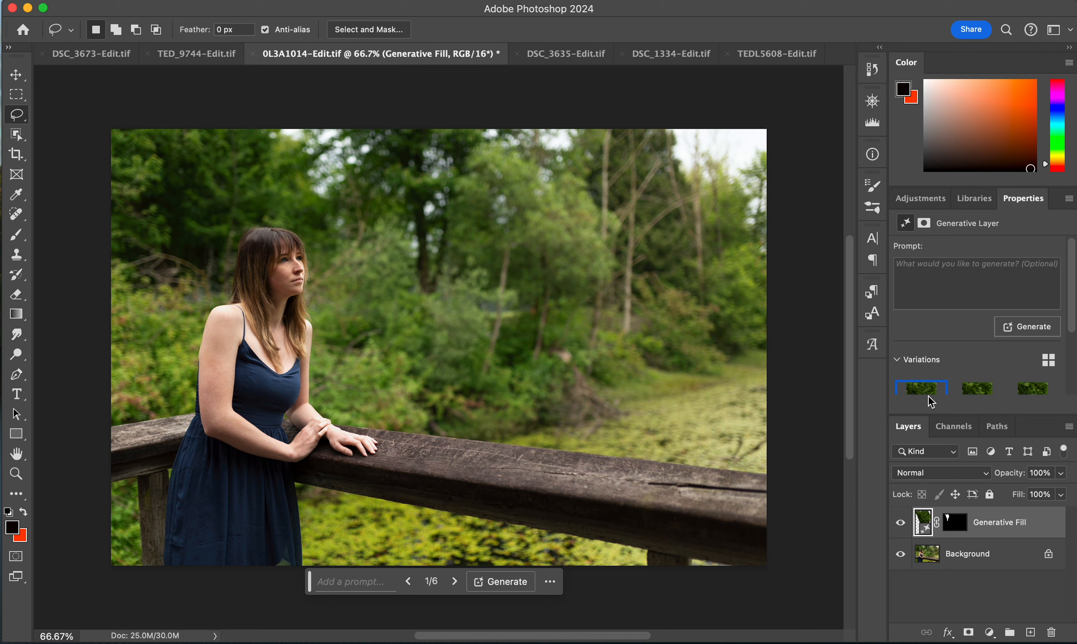
left_click(960, 394)
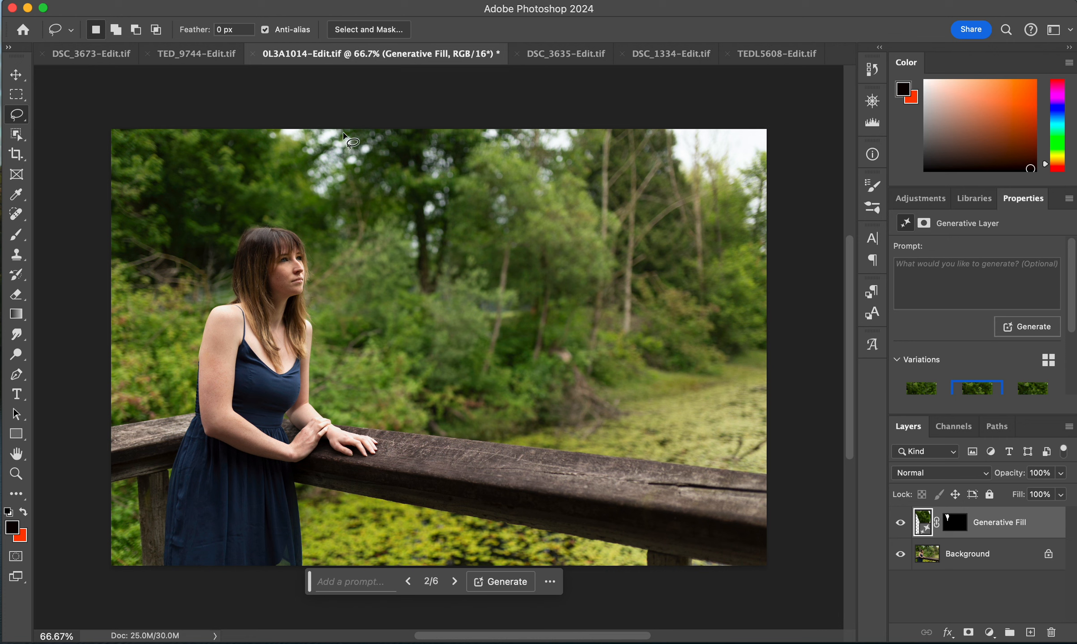
- Lasso the dark branch area along the top edge above the woman and run Generative Fill without a prompt
mouse_move(266, 131)
left_mouse_down()
mouse_move(326, 198)
mouse_move(357, 185)
mouse_move(388, 132)
mouse_move(266, 117)
left_mouse_up()
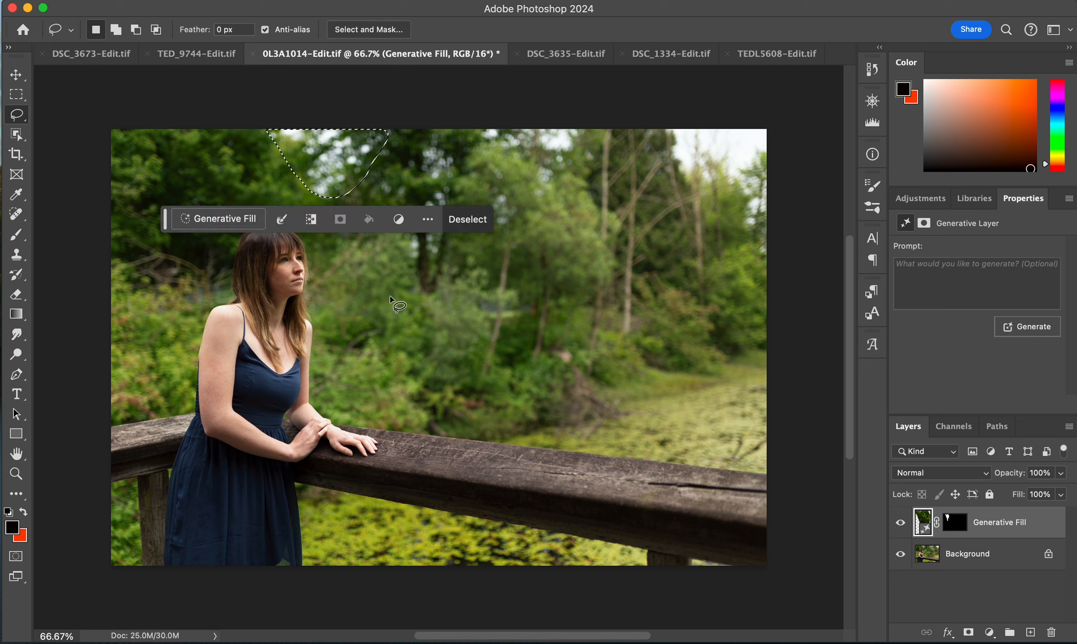
left_click(211, 218)
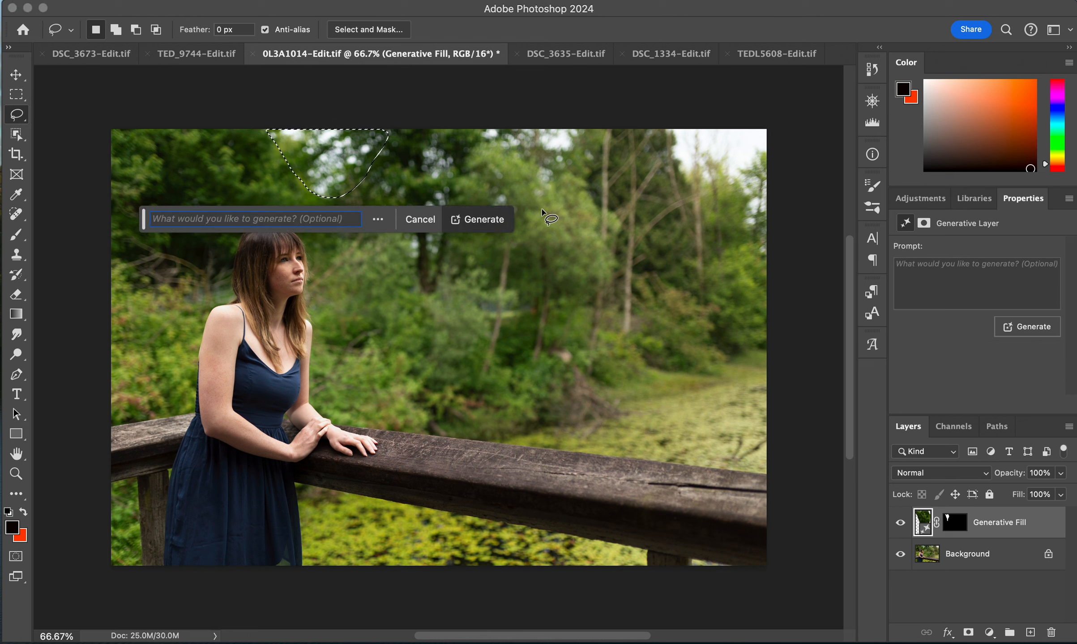
left_click(500, 221)
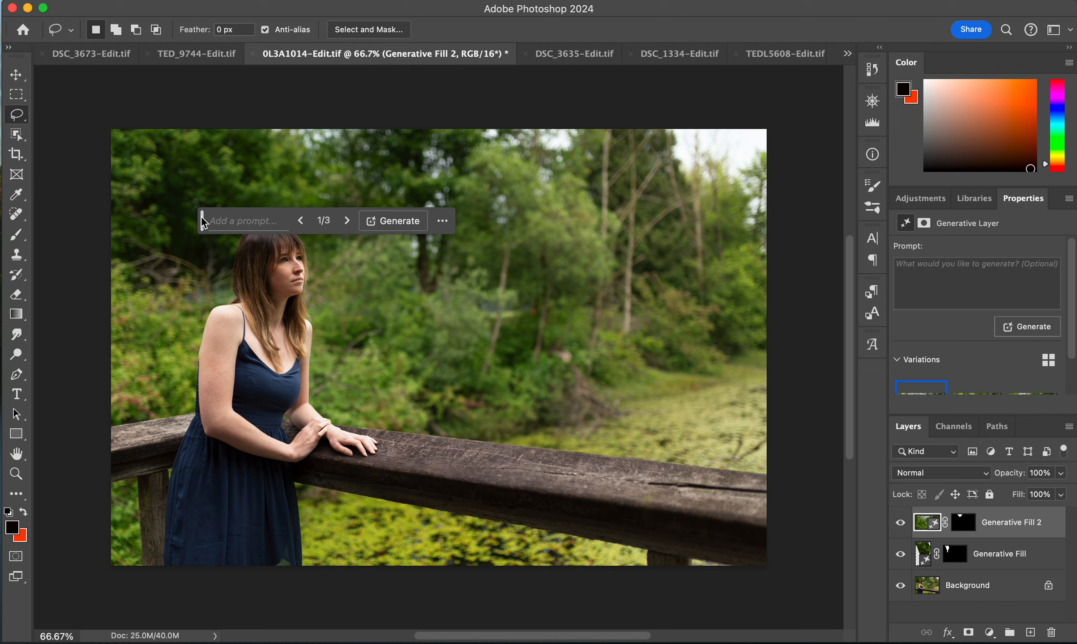
- Compare the three variations for the top-edge fill and keep the third
left_click_drag(203, 222, 315, 592)
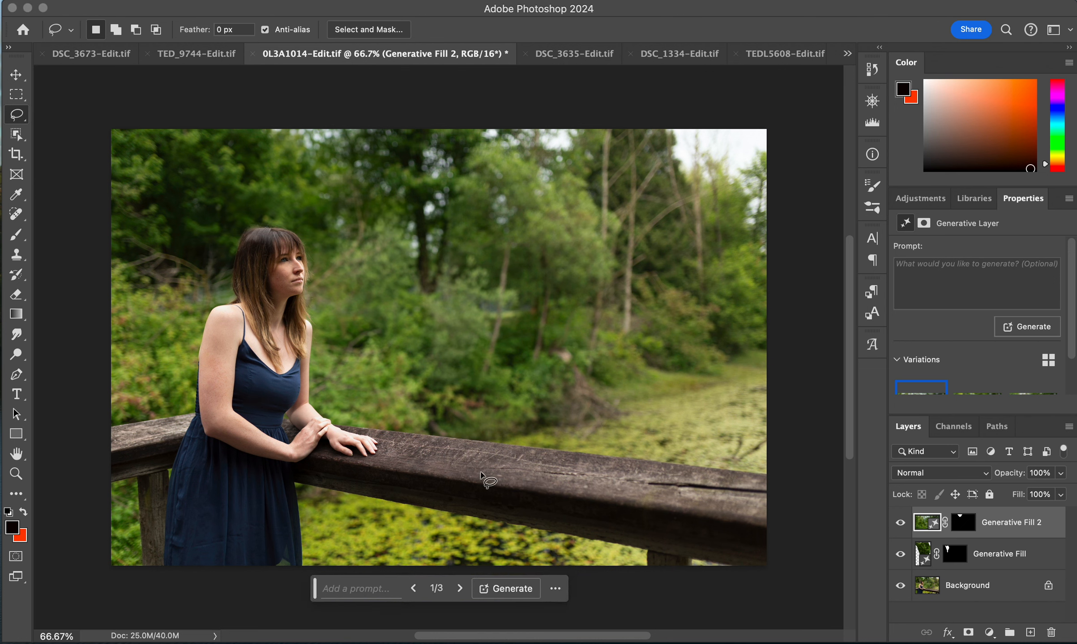
left_click(967, 390)
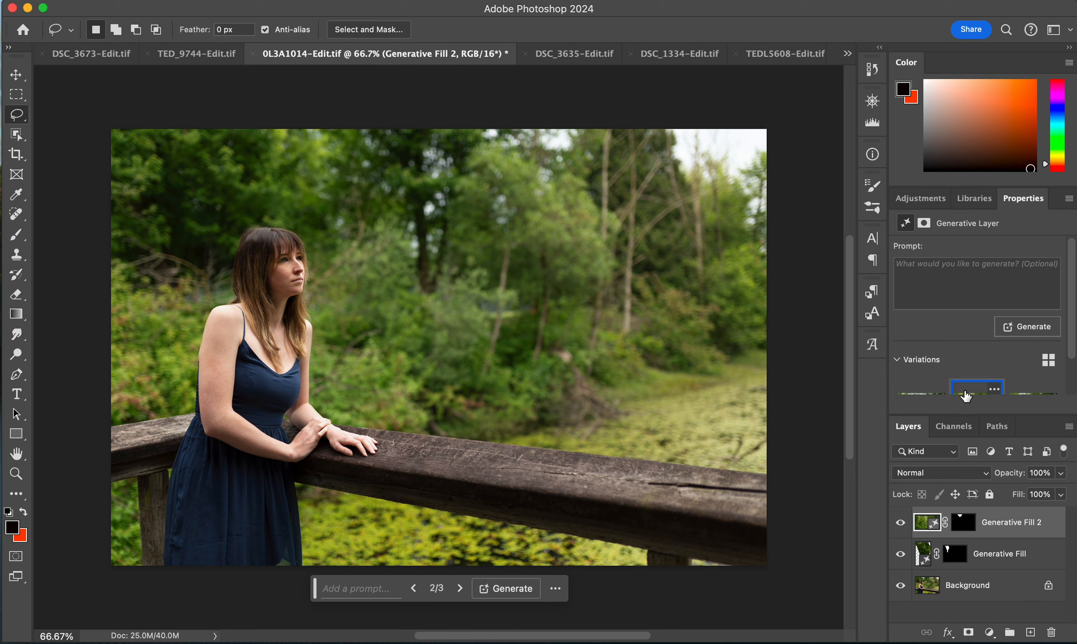
left_click(1020, 396)
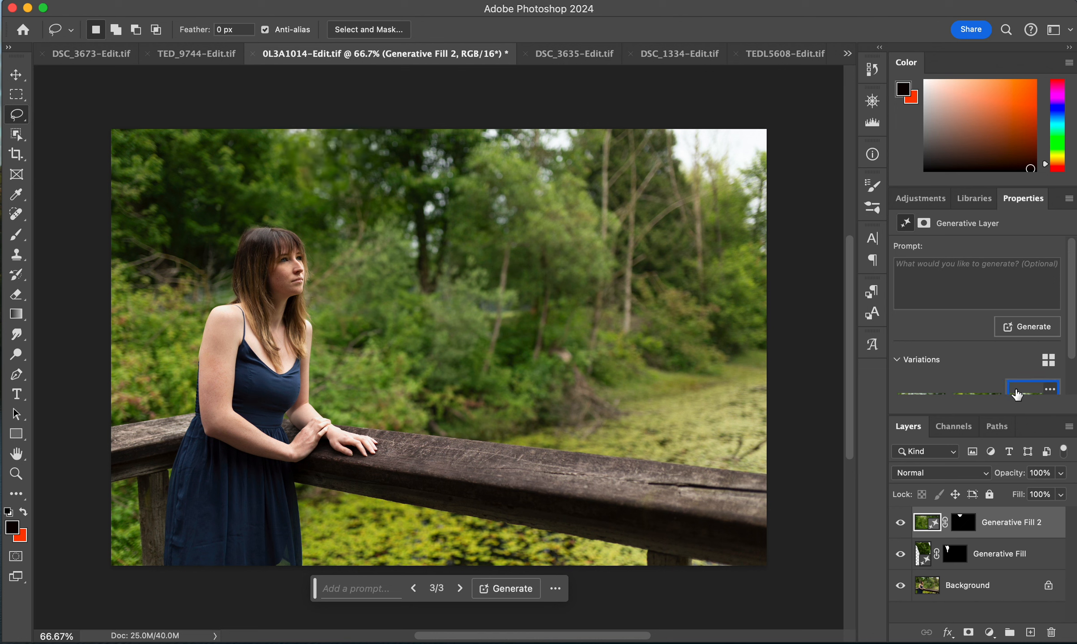
left_click(975, 393)
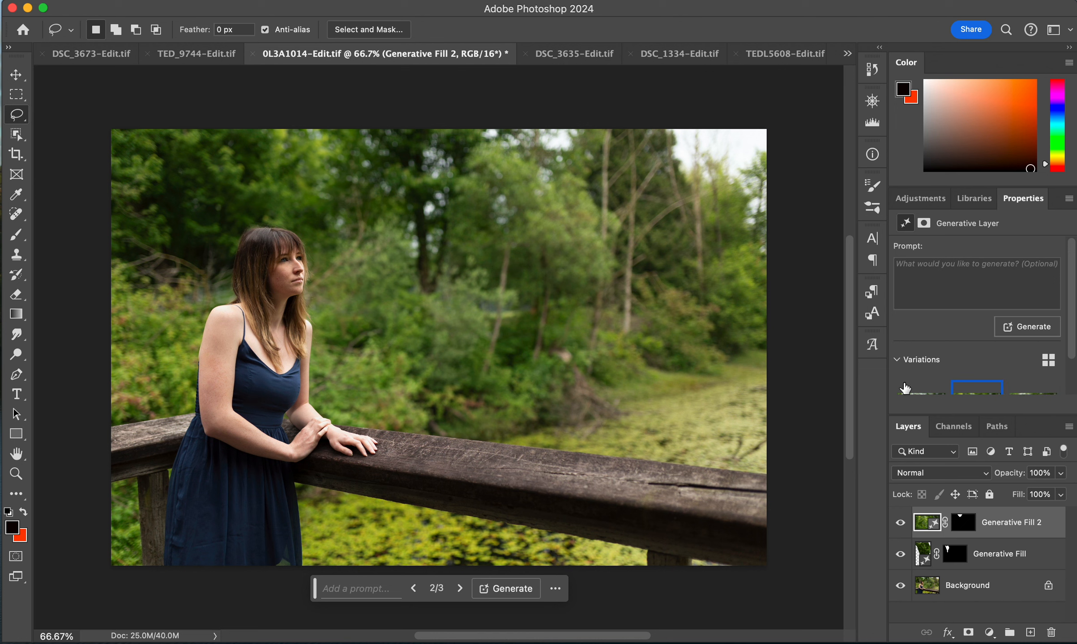
left_click(1021, 390)
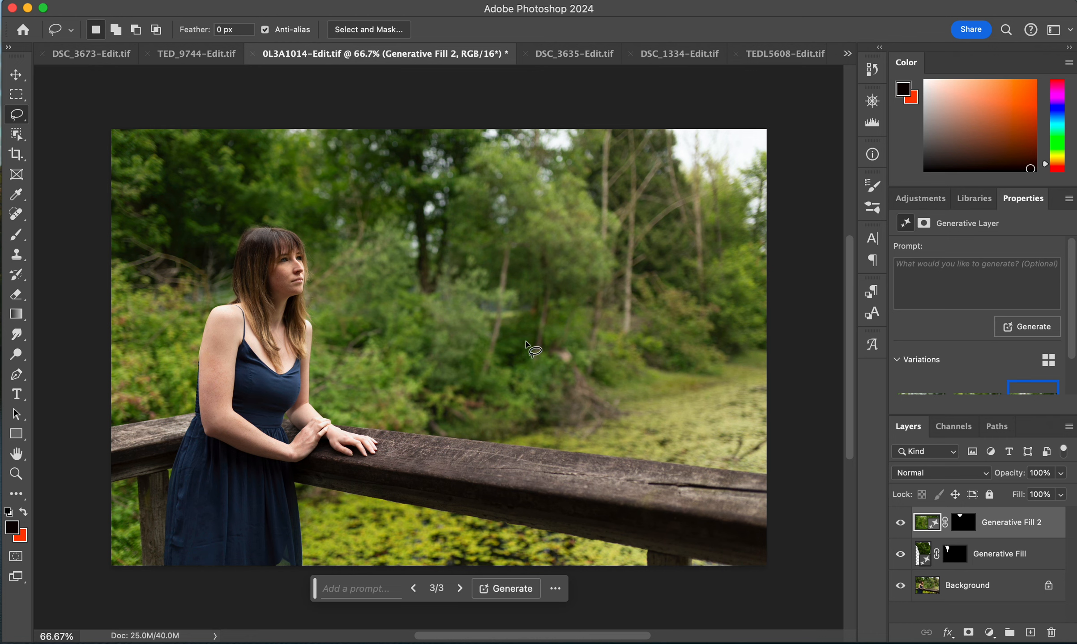
- Switch to the DSC_3635 photo, lasso the reflector and arm behind the man, and run Generative Fill without a prompt
left_click(560, 53)
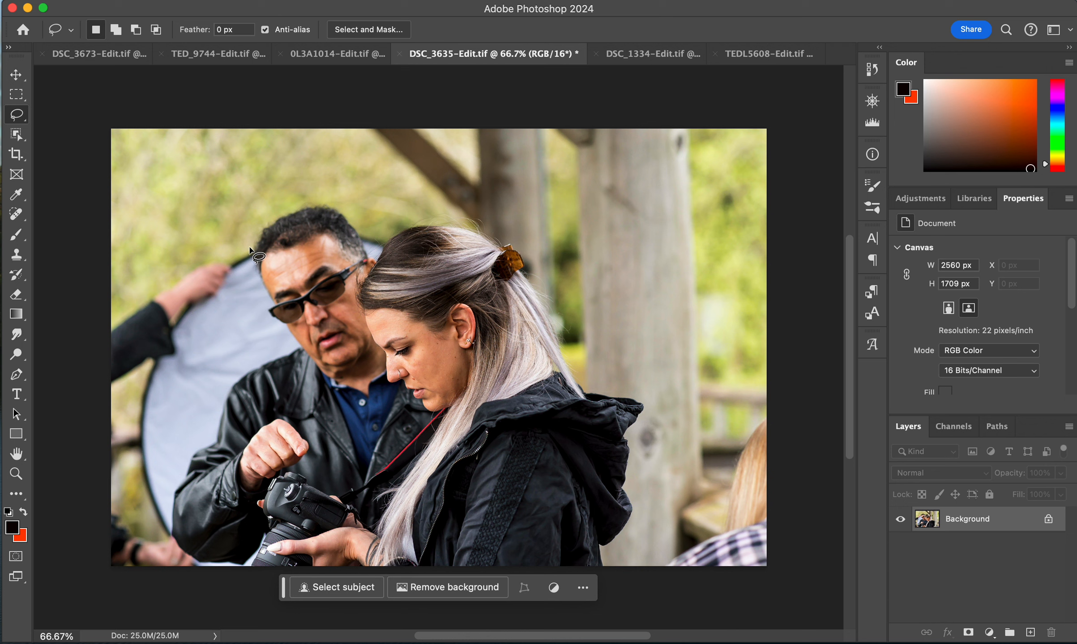
mouse_move(247, 245)
left_mouse_down()
mouse_move(271, 309)
mouse_move(304, 352)
mouse_move(246, 383)
mouse_move(198, 464)
mouse_move(196, 559)
mouse_move(183, 575)
mouse_move(117, 582)
mouse_move(98, 555)
mouse_move(90, 499)
mouse_move(96, 319)
mouse_move(217, 244)
mouse_move(246, 240)
mouse_move(251, 264)
left_mouse_up()
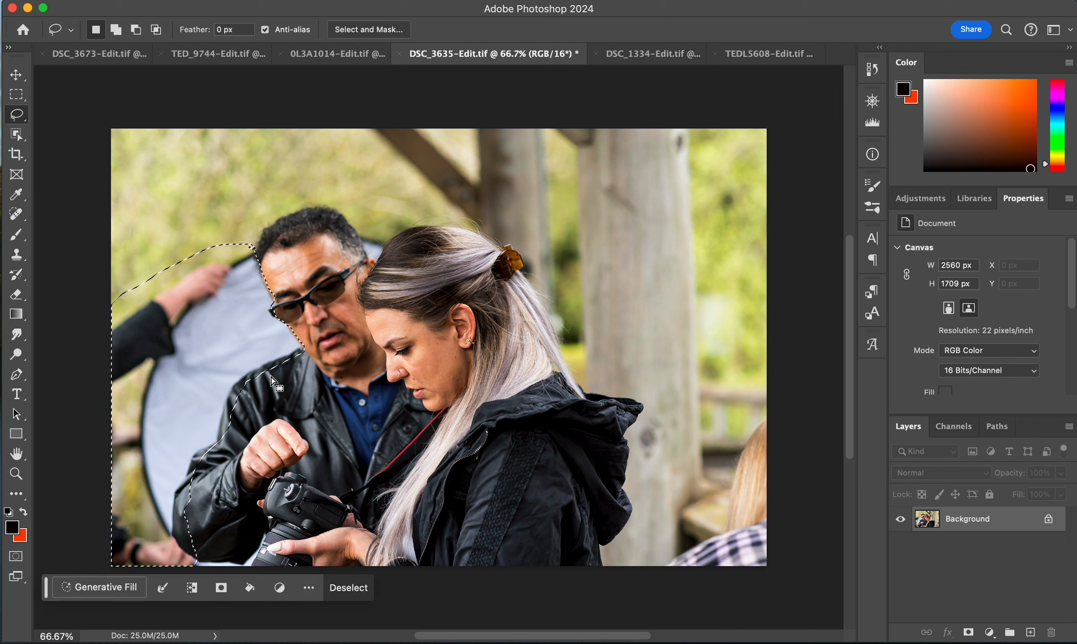
left_click(118, 590)
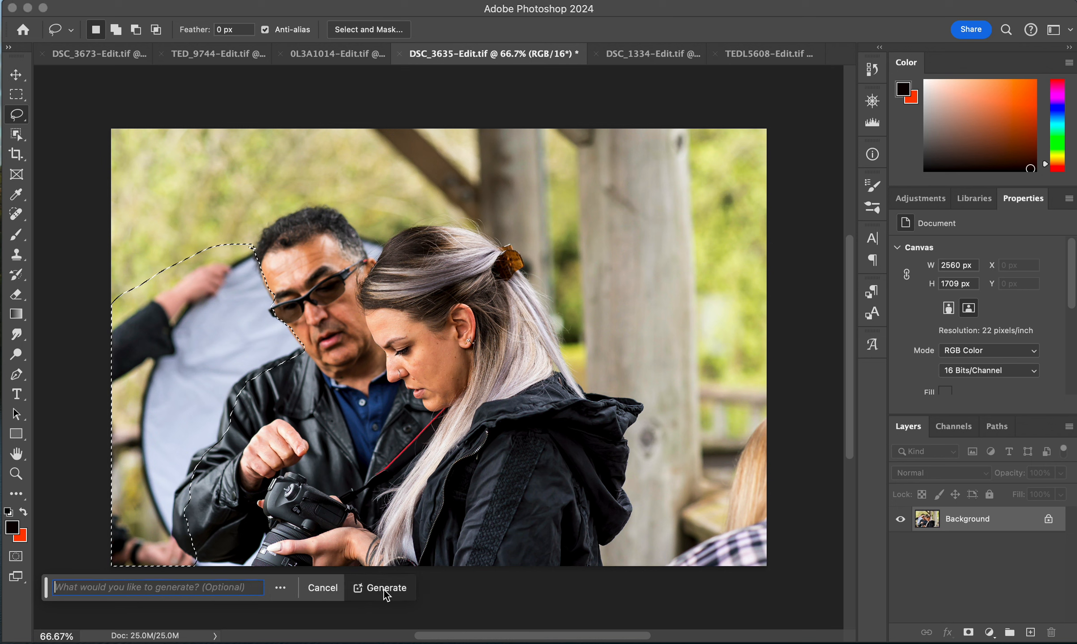
left_click(383, 589)
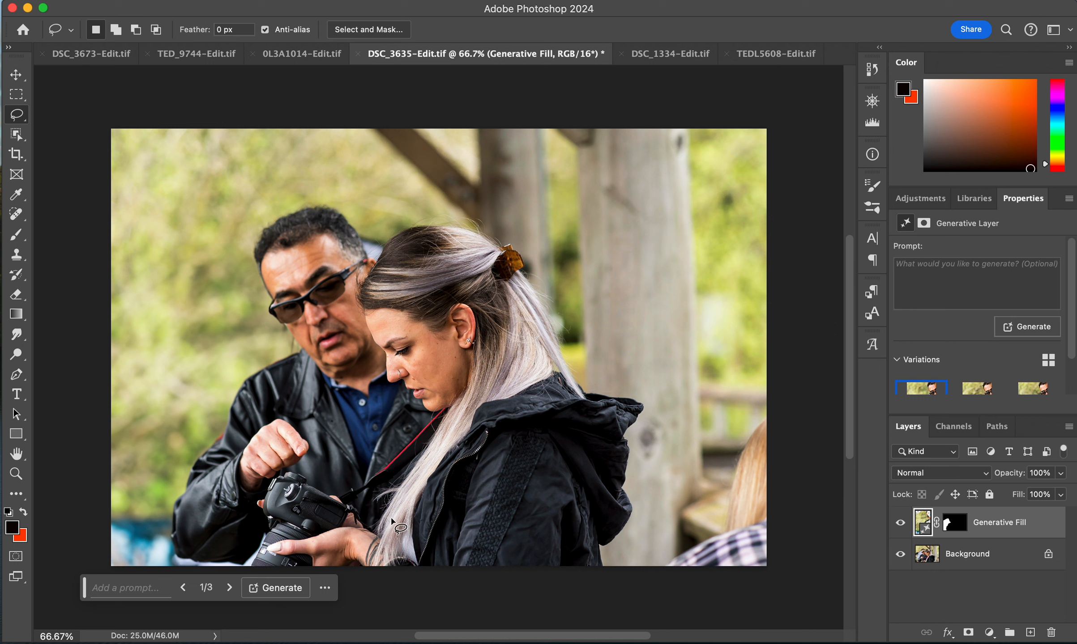
- Compare the reflector-fill variations and keep the third
left_click(973, 389)
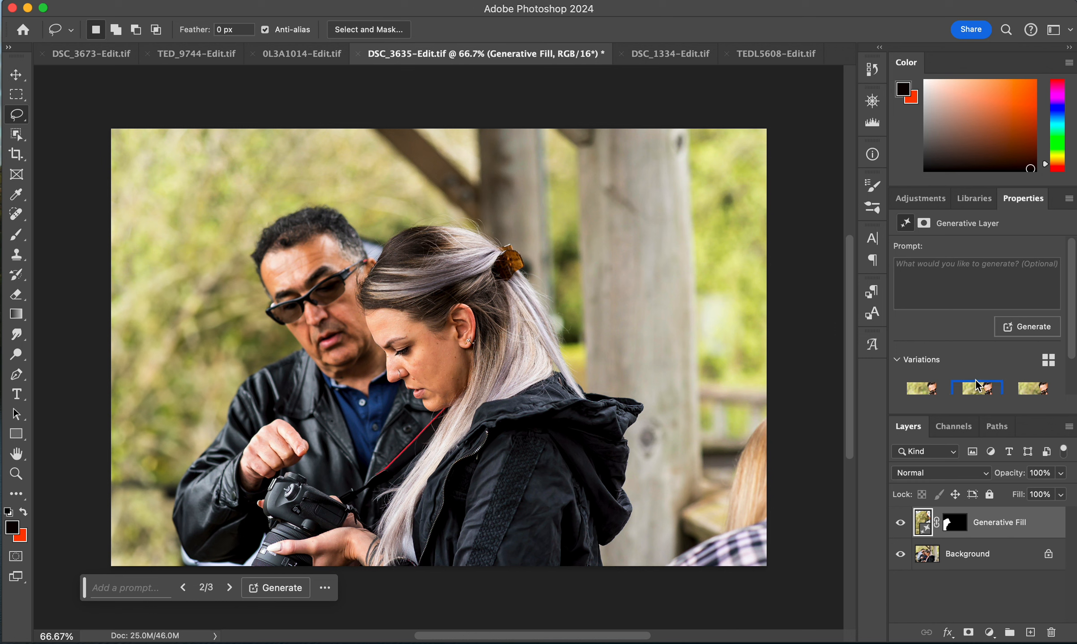
left_click(1017, 393)
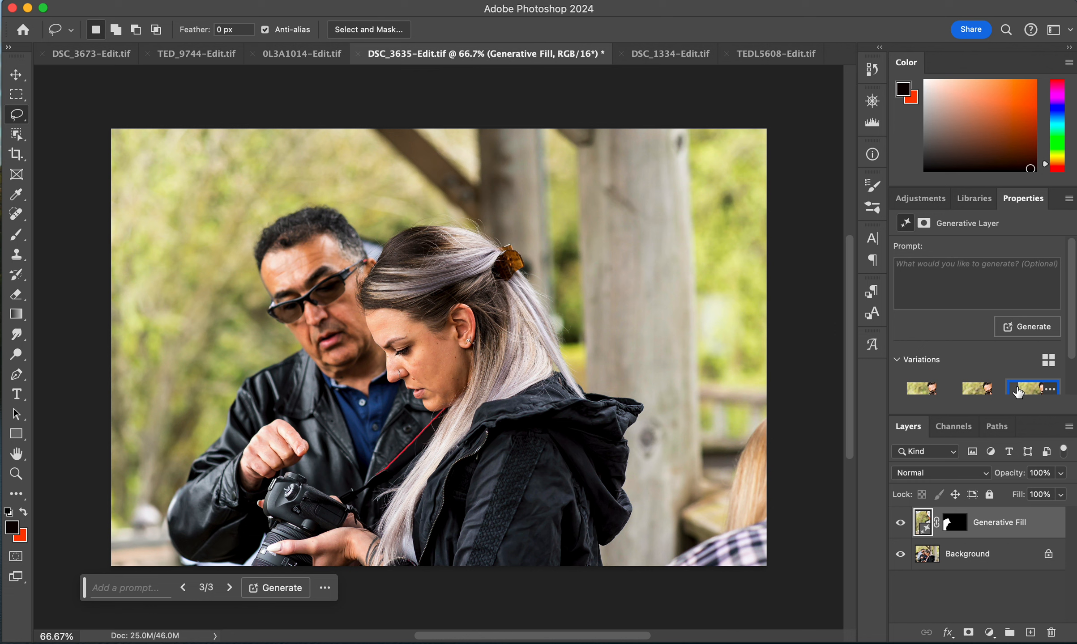
left_click(975, 395)
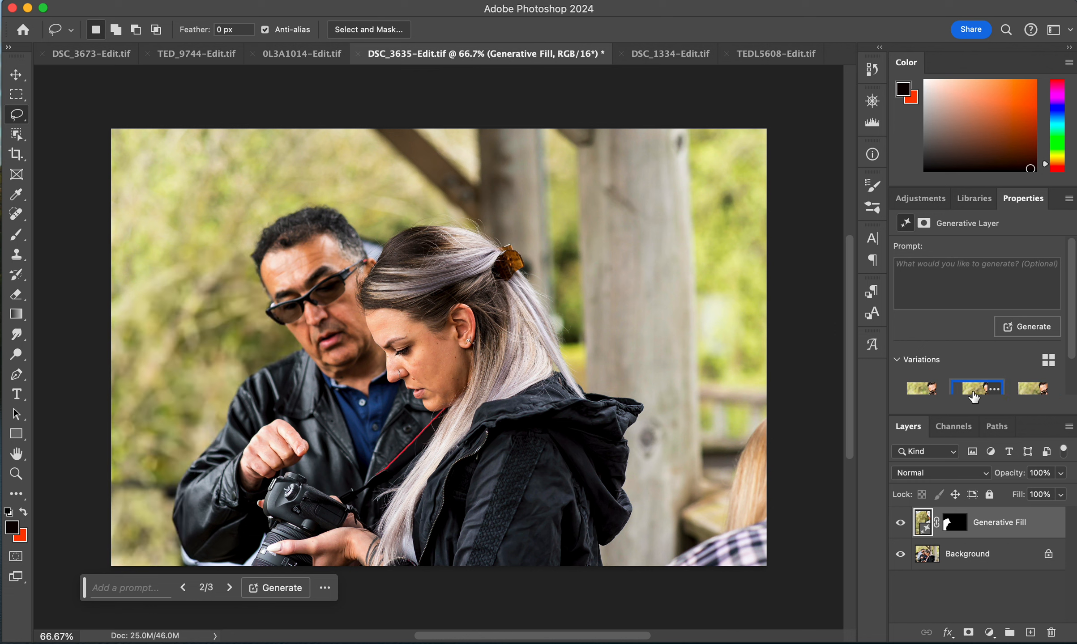
left_click(1027, 390)
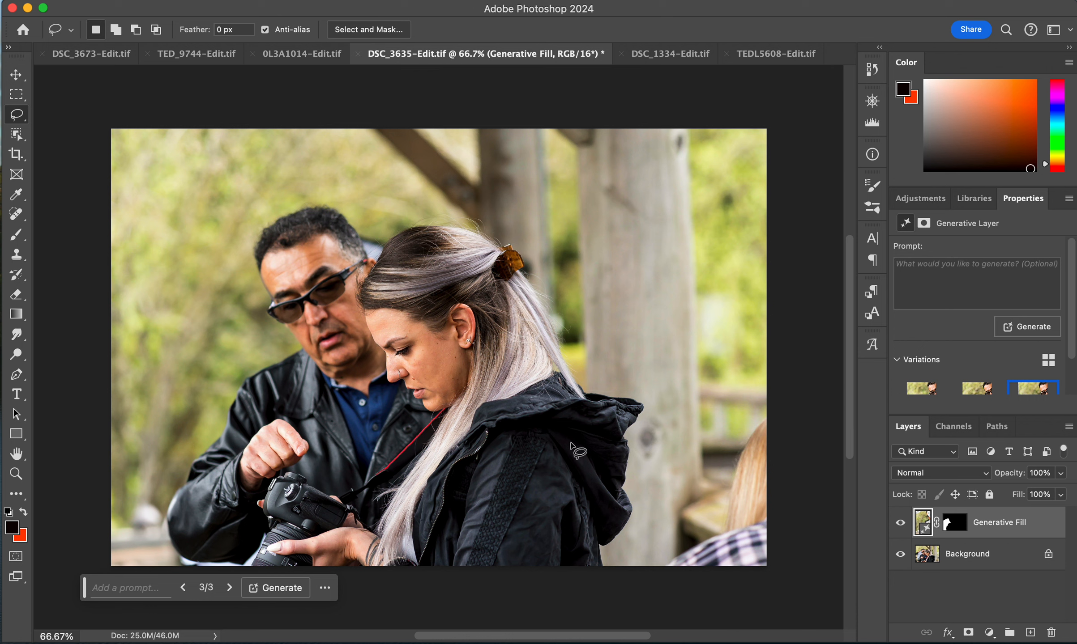
- Lasso the leftover reflector edge between the man's head and the woman's hair and run Generative Fill without a prompt
mouse_move(358, 230)
left_mouse_down()
mouse_move(380, 257)
mouse_move(387, 240)
mouse_move(358, 230)
left_mouse_up()
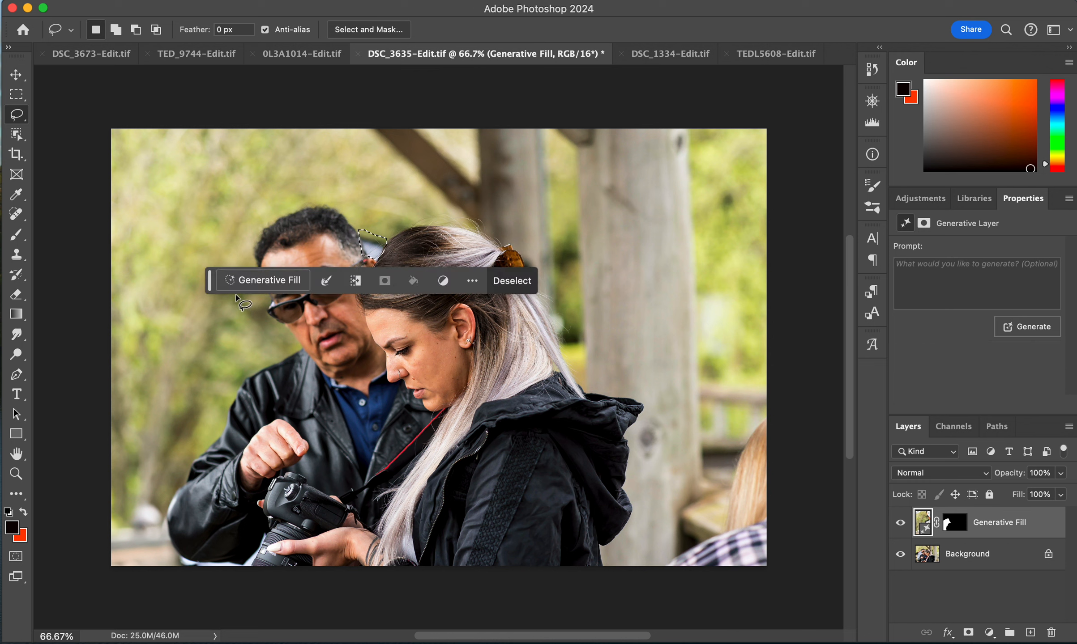
left_click(259, 280)
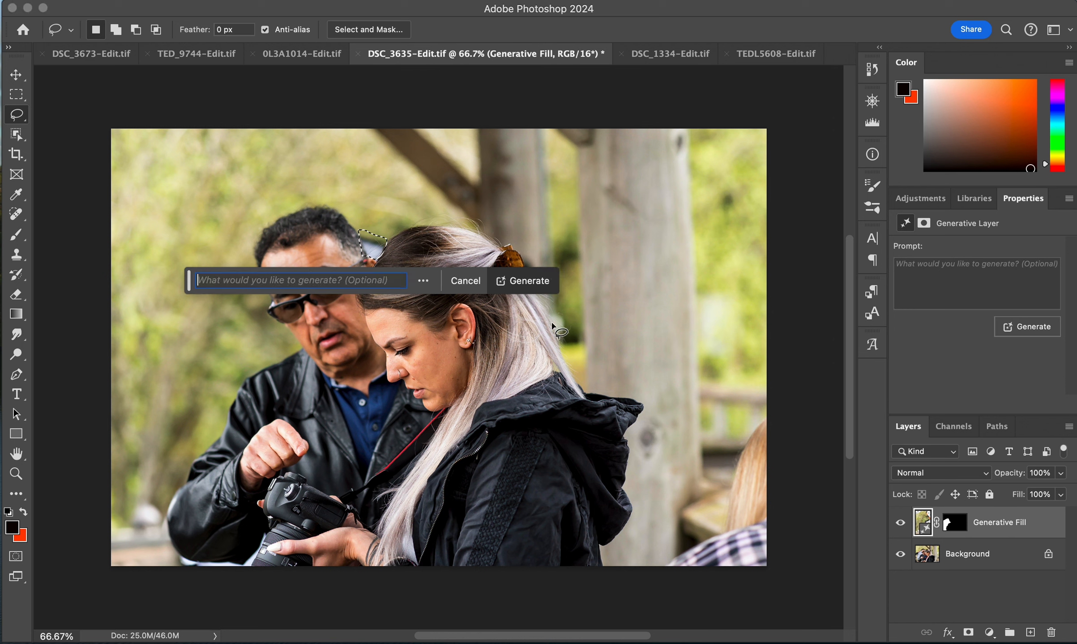
left_click(533, 281)
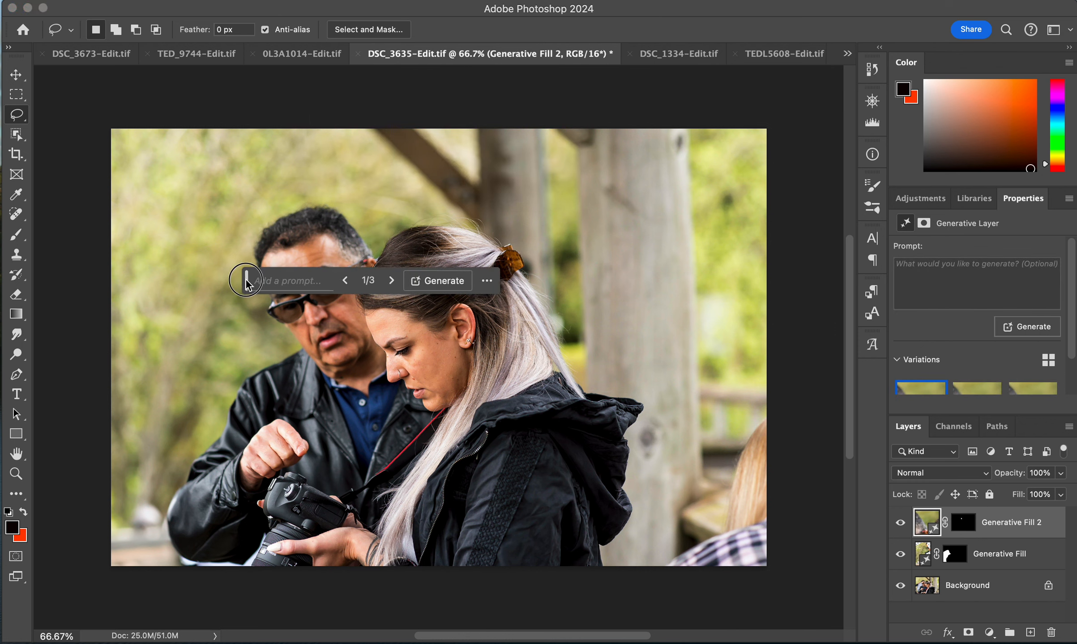
- Compare the variations for this small fill and keep the first
left_click_drag(247, 281, 306, 599)
left_click(973, 390)
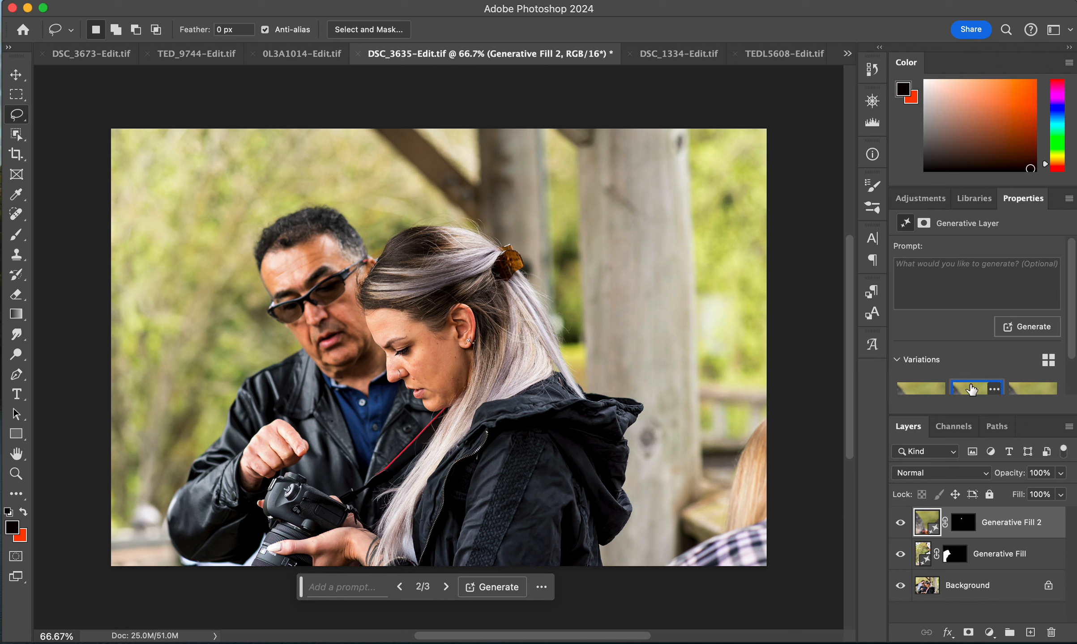
left_click(1016, 392)
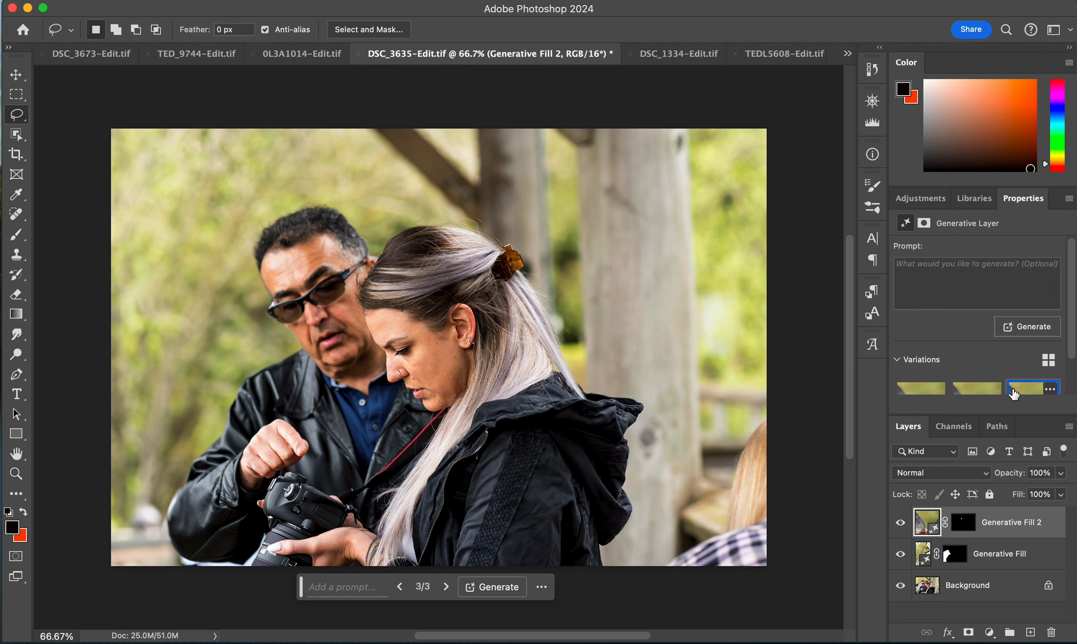
left_click(924, 392)
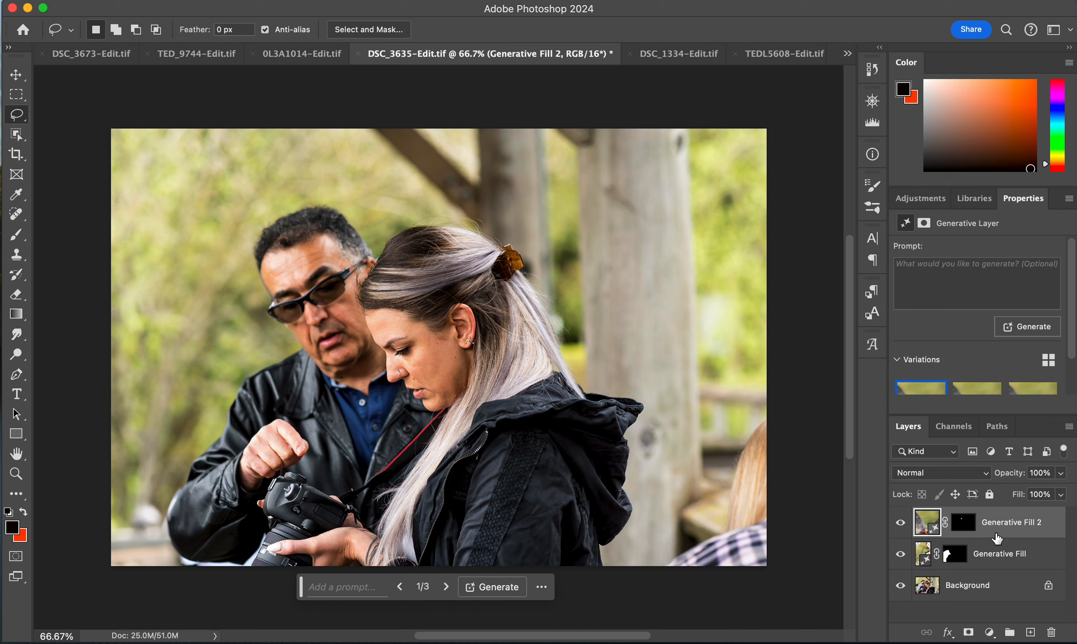
- Select both Generative Fill layers and group them together
left_click(998, 562, "shift")
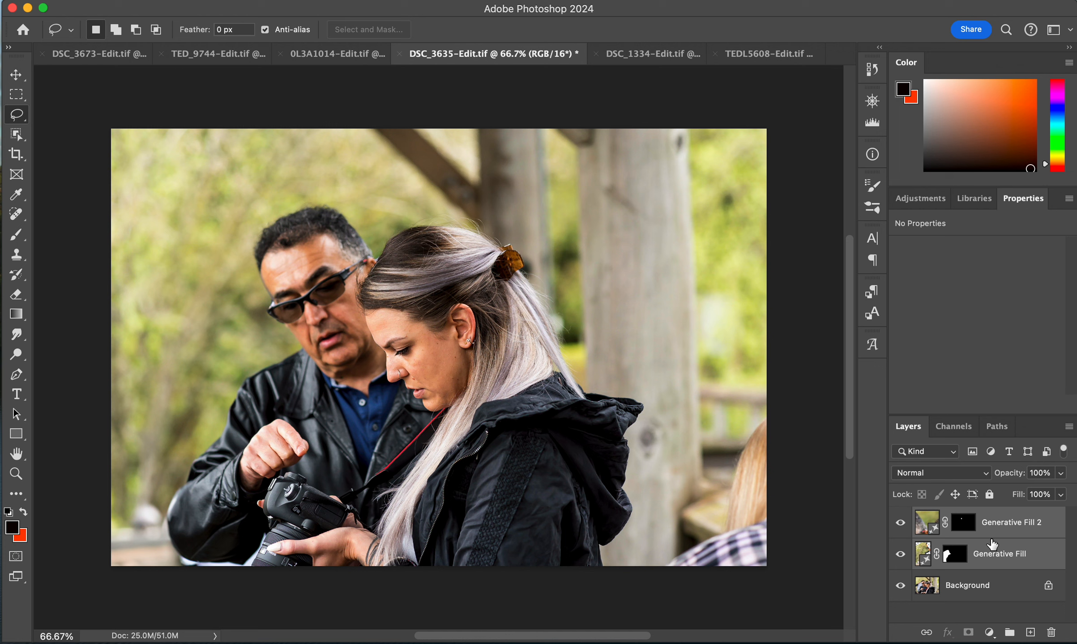
key("super+g")
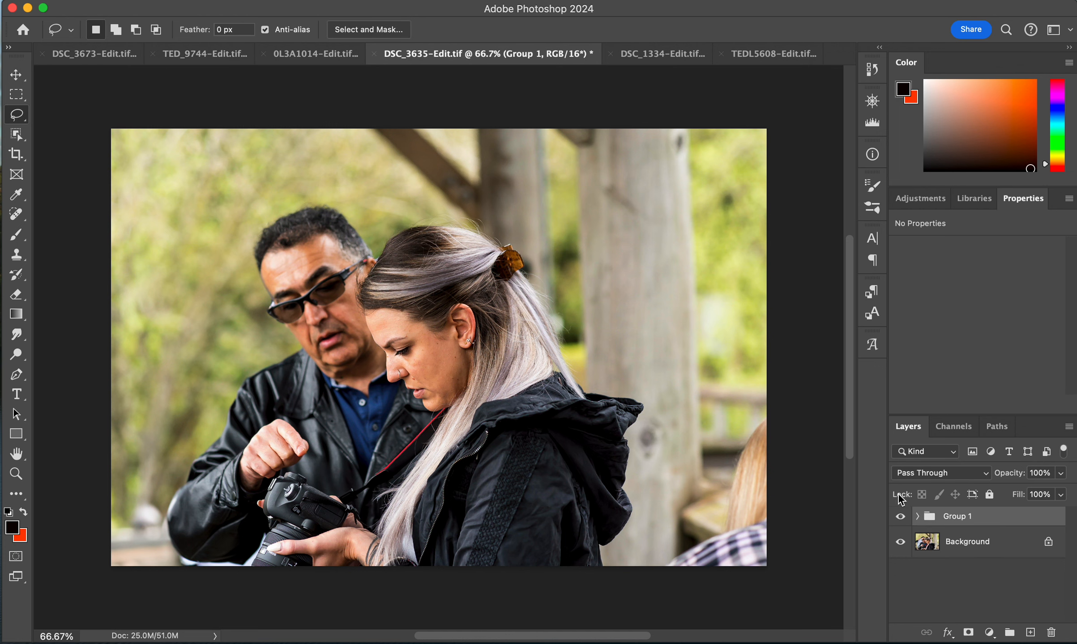
- Toggle the group's visibility to compare the edited photo with the original
left_click(900, 517)
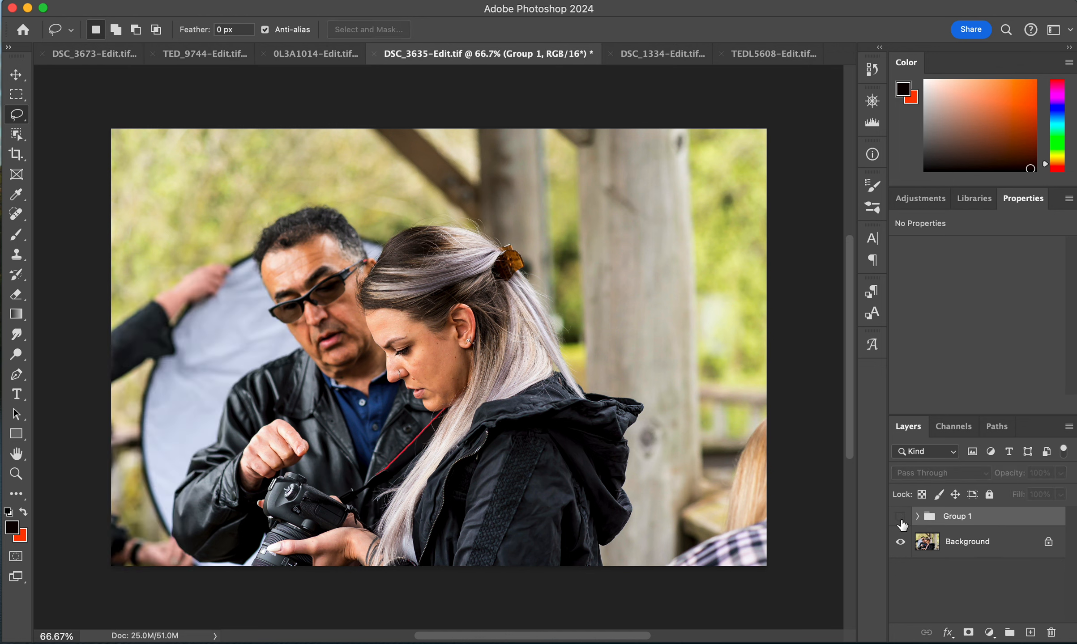
left_click(900, 517)
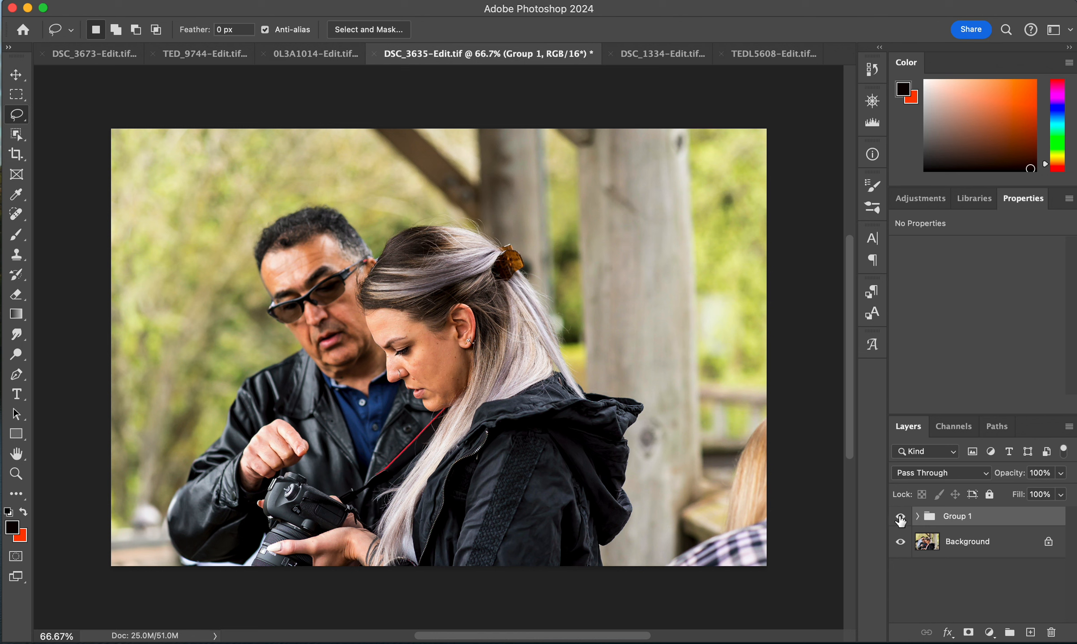
left_click(900, 519)
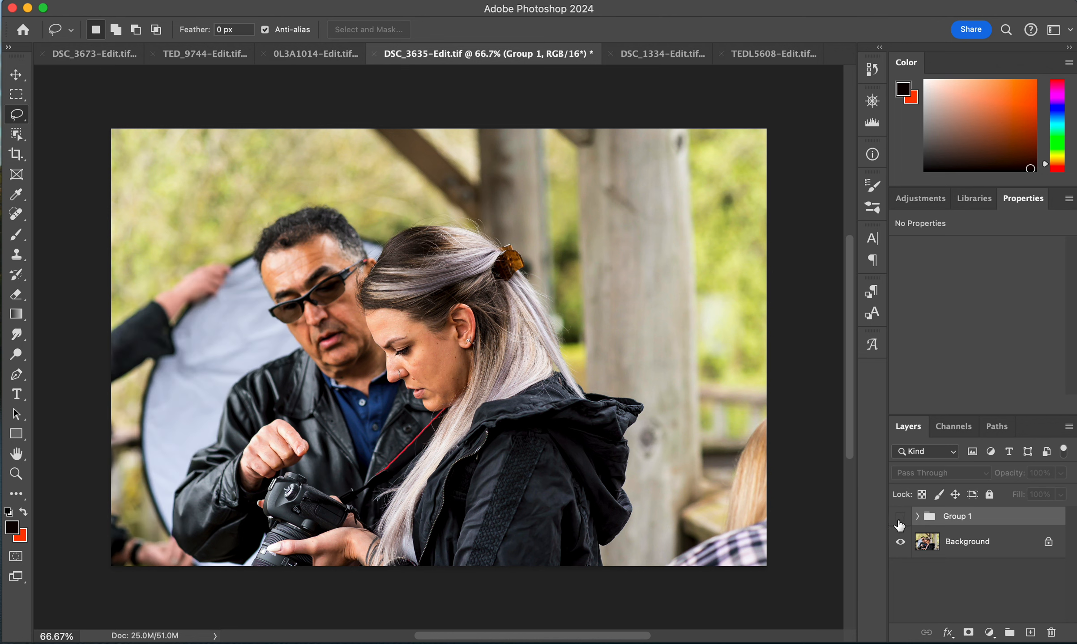
left_click(900, 518)
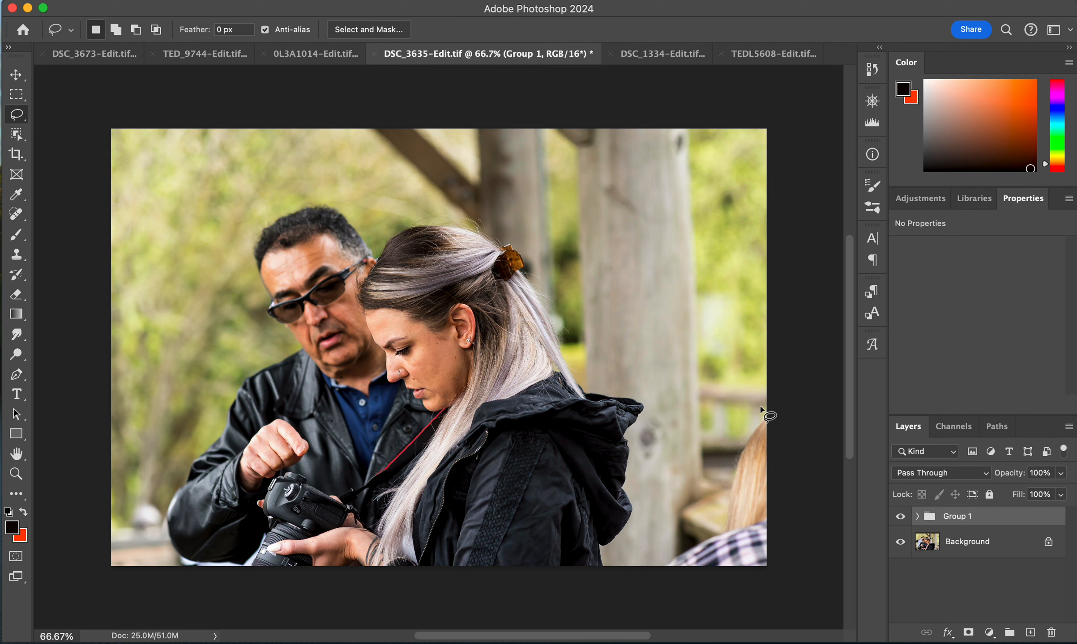
- Lasso the partly visible person at the photo's right edge and run Generative Fill without a prompt
mouse_move(764, 405)
left_mouse_down()
mouse_move(725, 440)
mouse_move(681, 516)
mouse_move(656, 564)
mouse_move(671, 581)
mouse_move(722, 578)
mouse_move(782, 550)
mouse_move(769, 419)
left_mouse_up()
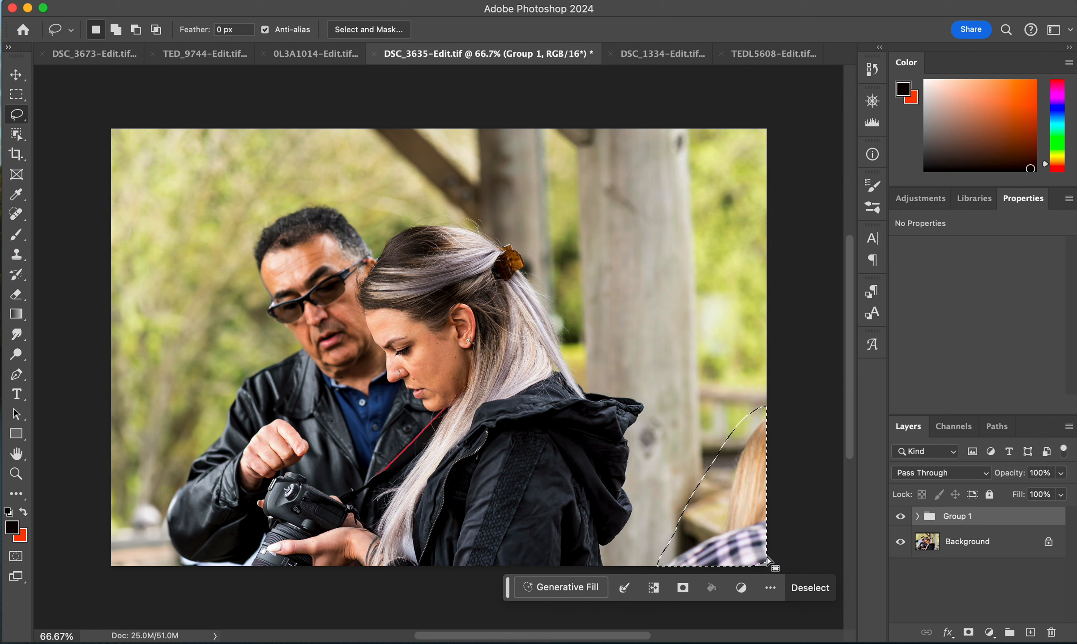
mouse_move(767, 559)
left_mouse_down()
mouse_move(769, 548)
mouse_move(752, 579)
mouse_move(760, 557)
left_mouse_up()
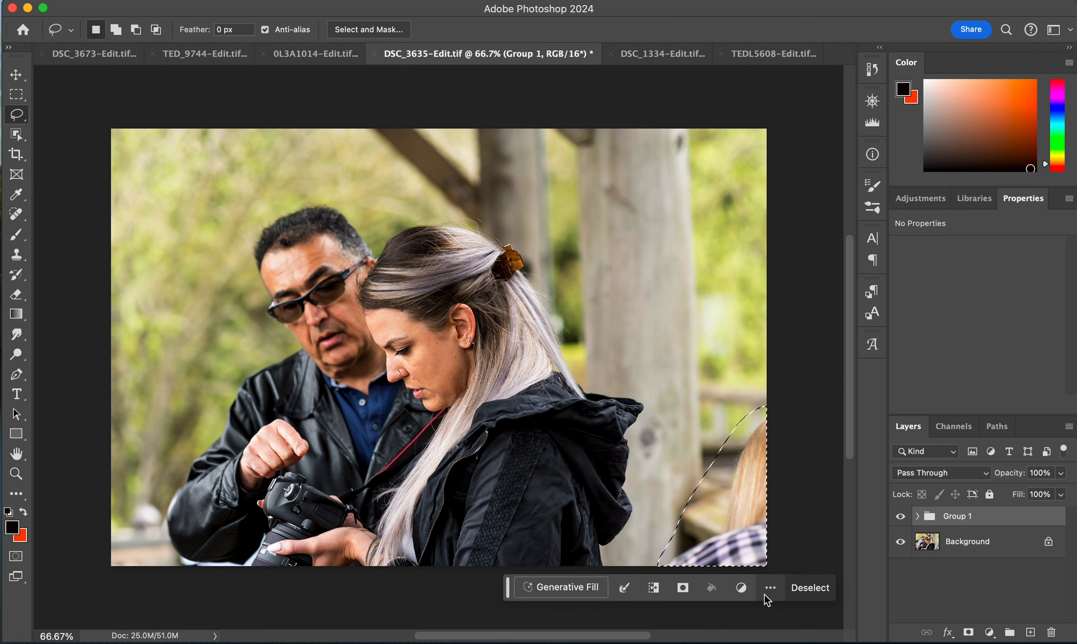
left_click(573, 588)
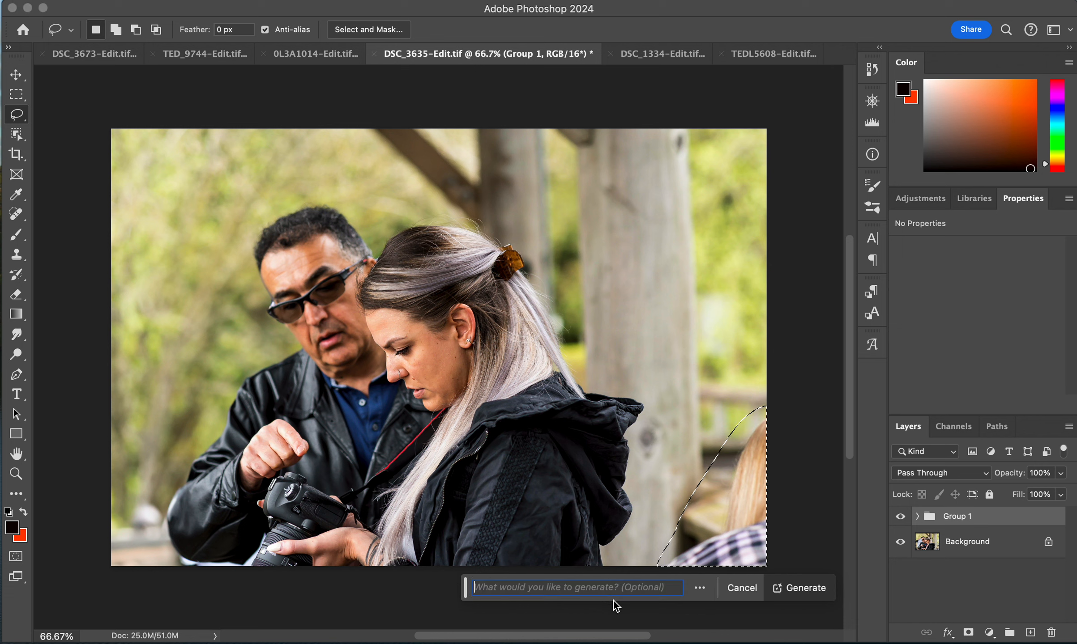
left_click(794, 588)
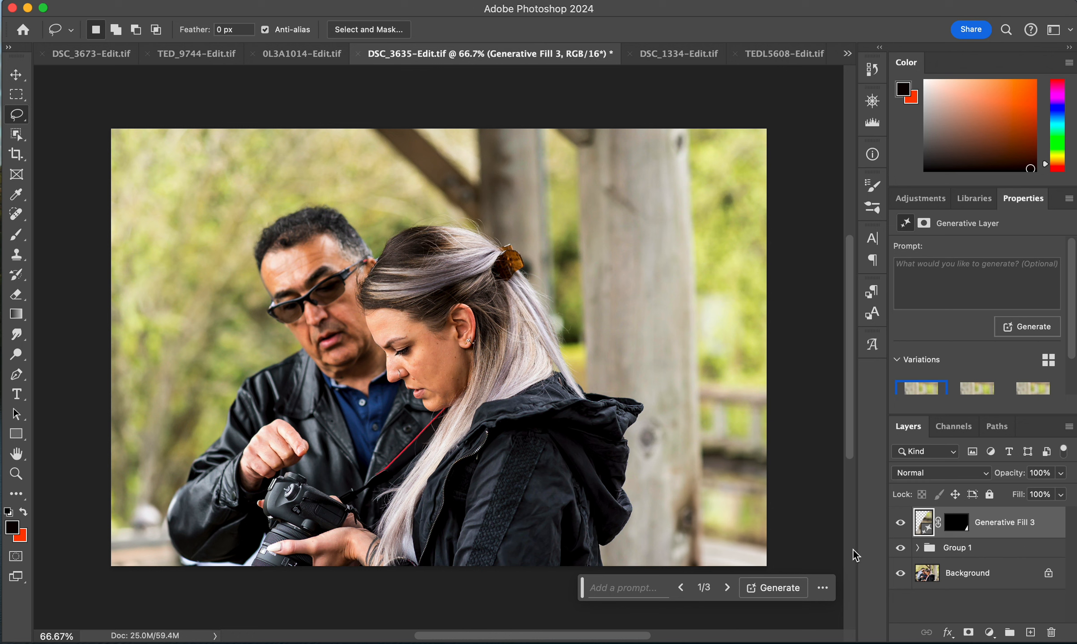
- Compare the three variations for this fill and keep the second one
left_click(973, 392)
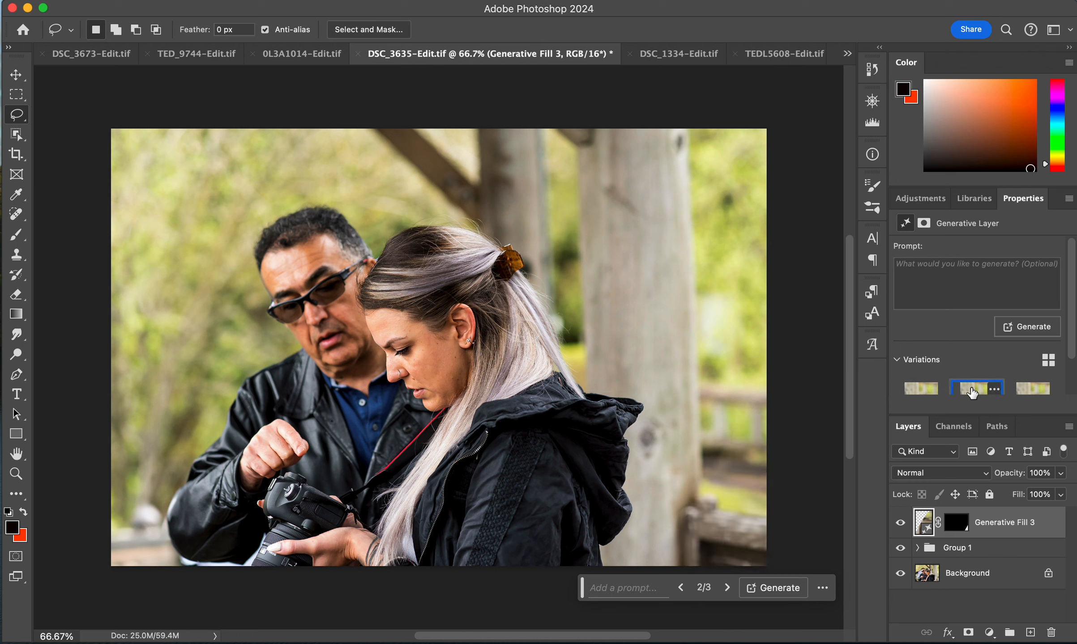
left_click(1027, 389)
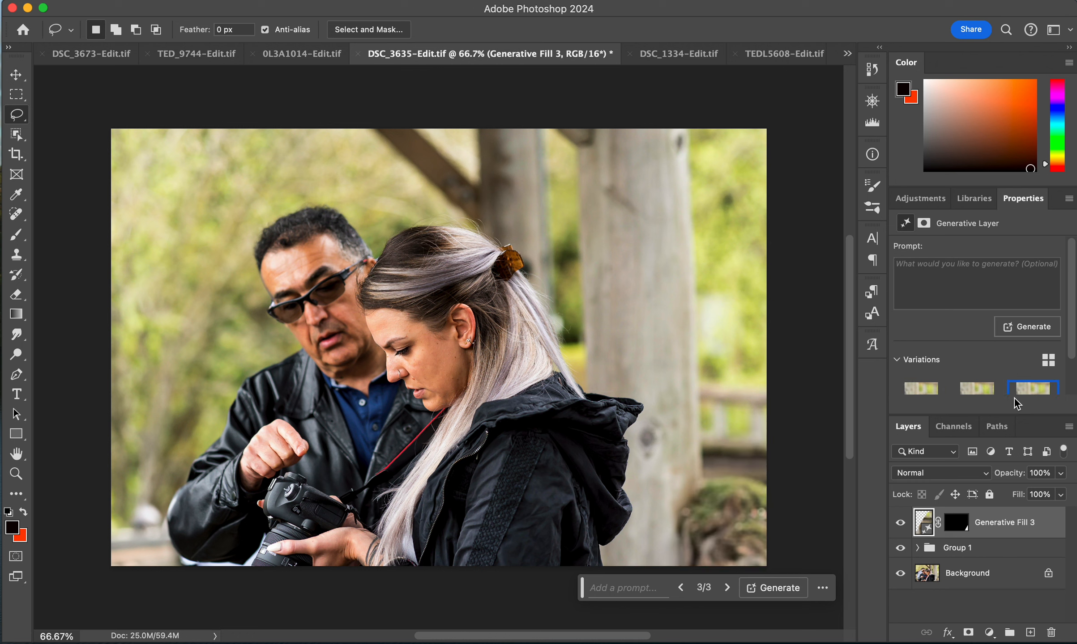
left_click(918, 390)
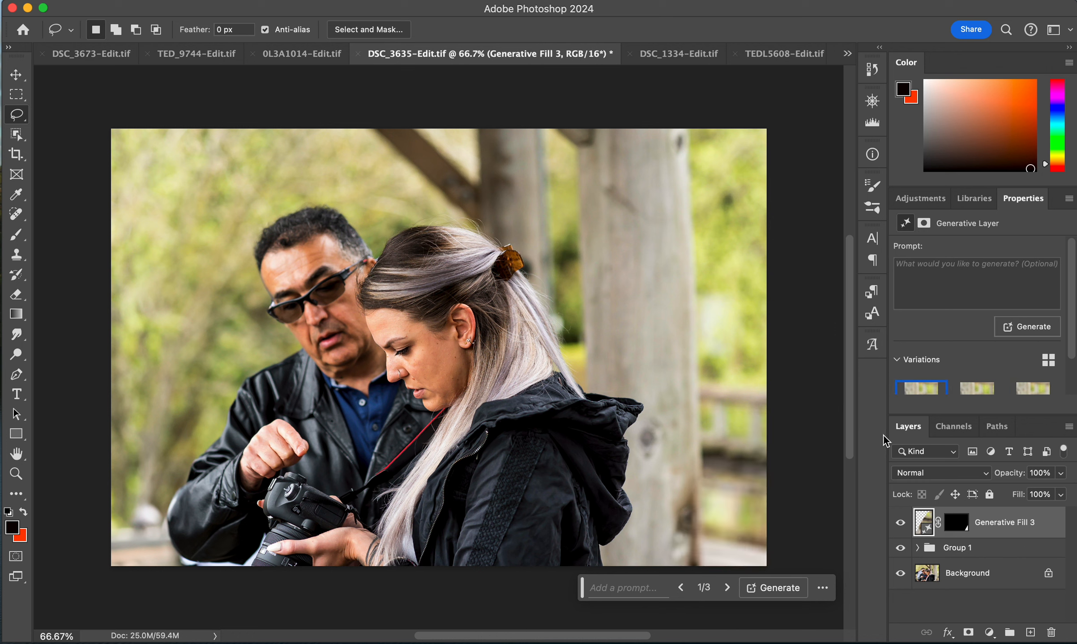
left_click(956, 397)
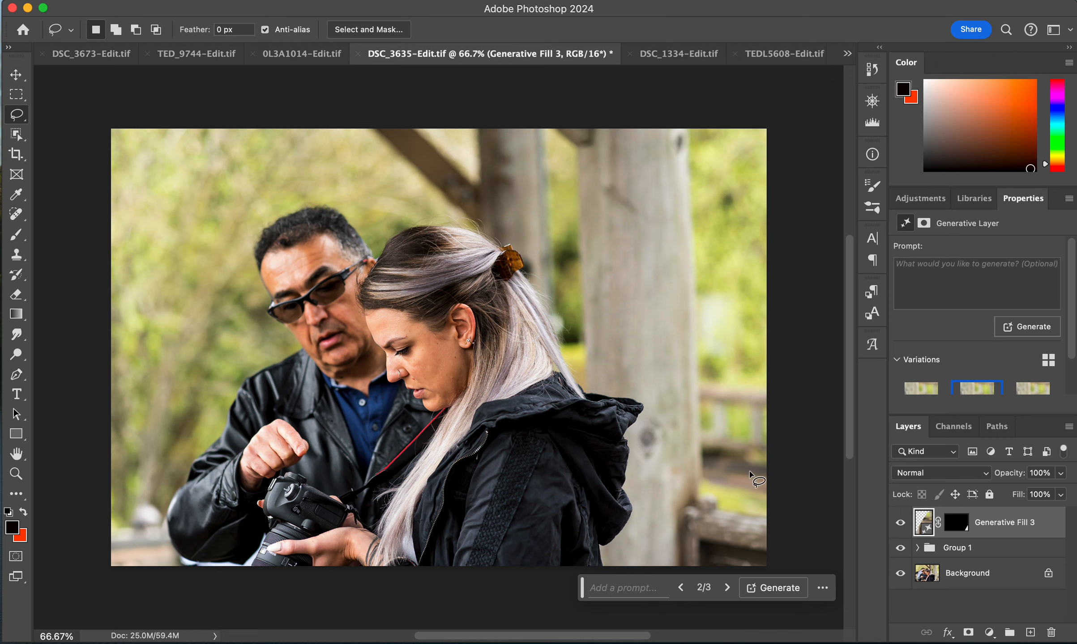
- Toggle the group's visibility repeatedly to compare the edited photo with the original
left_click(900, 549)
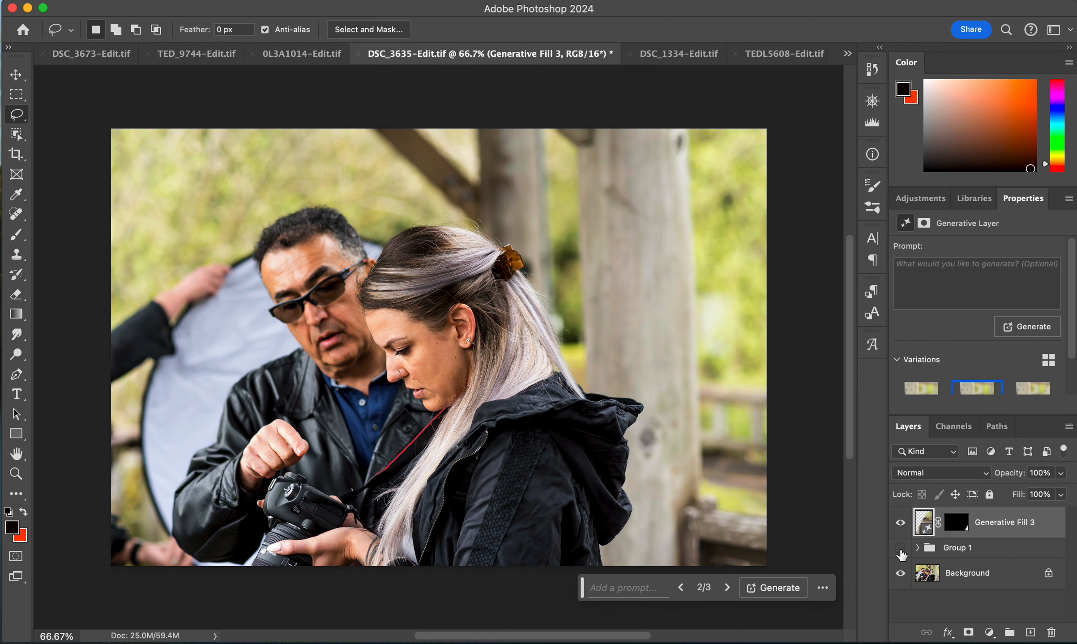
left_click(900, 548)
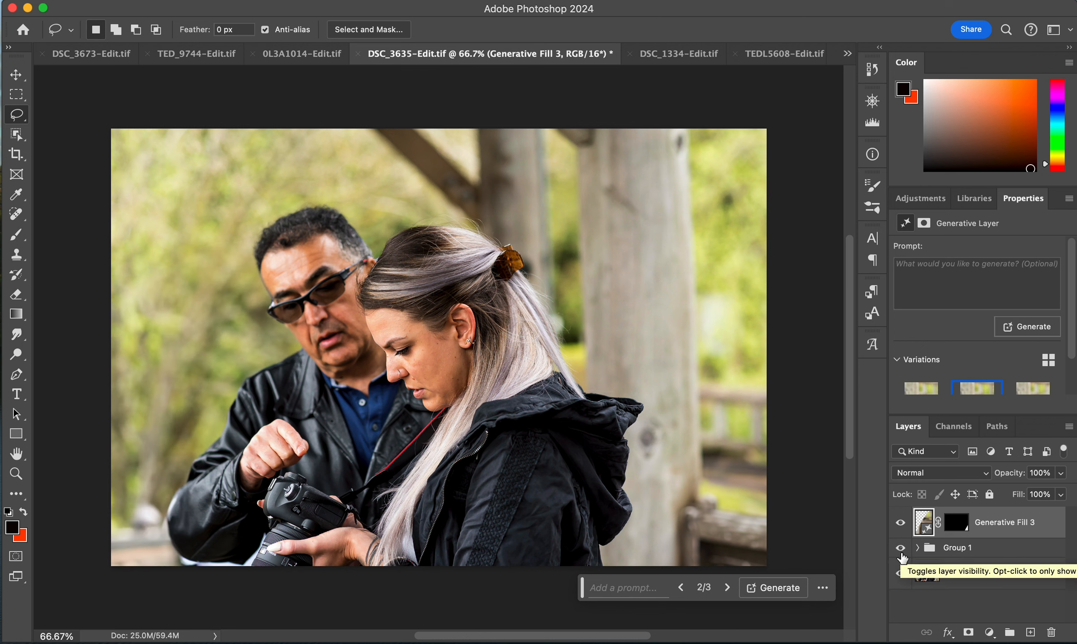
left_click(900, 549)
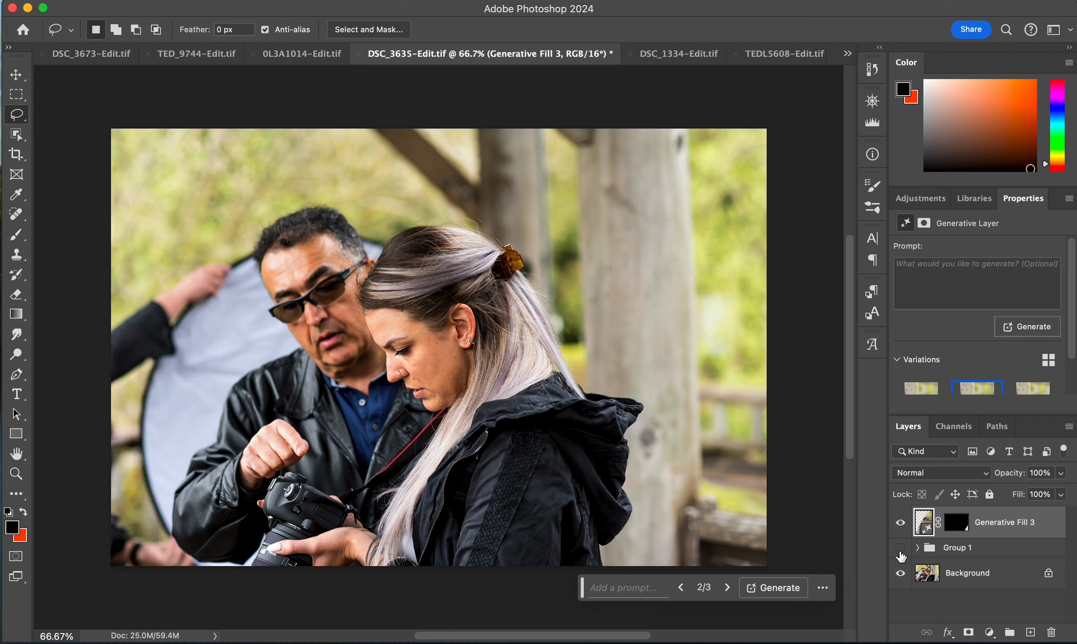
left_click(901, 549)
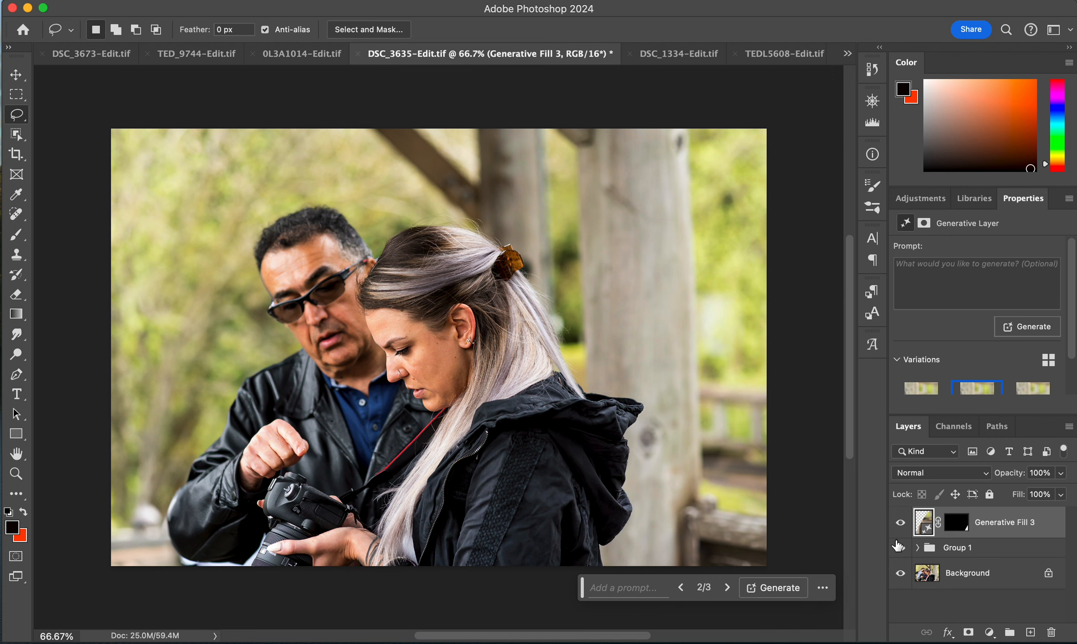
- Switch to the DSC_1334 photo, lasso the metal barrier, and run Generative Fill without a prompt
left_click(683, 55)
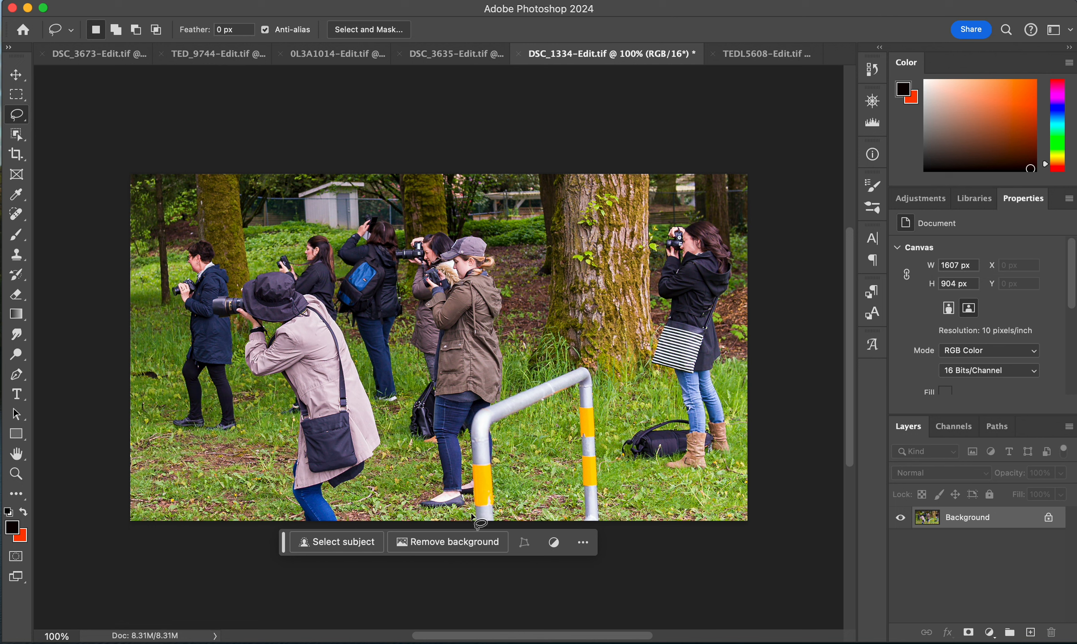
mouse_move(470, 509)
left_mouse_down()
mouse_move(471, 521)
mouse_move(499, 520)
mouse_move(491, 446)
mouse_move(500, 426)
mouse_move(570, 392)
mouse_move(579, 520)
mouse_move(609, 509)
mouse_move(599, 374)
mouse_move(588, 358)
mouse_move(500, 387)
left_mouse_up()
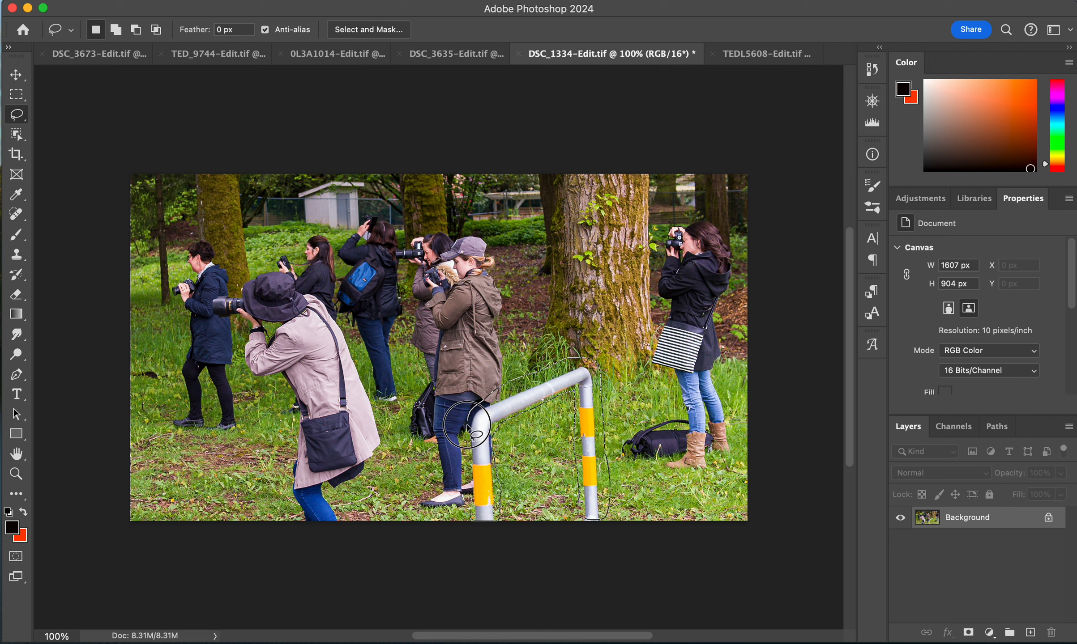
left_click_drag(463, 460, 475, 537)
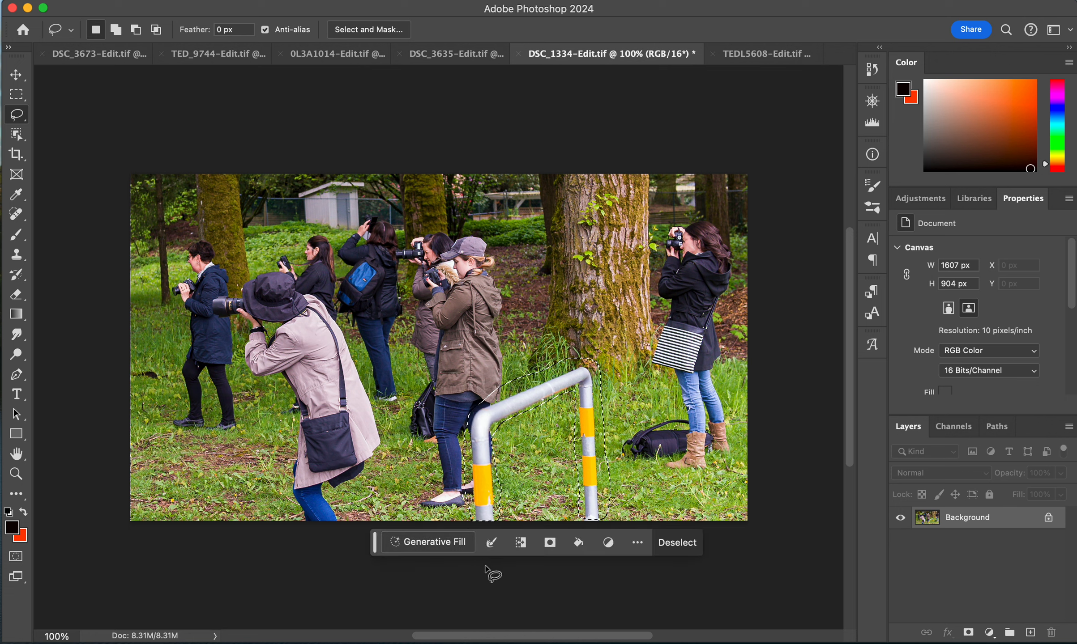
left_click(430, 548)
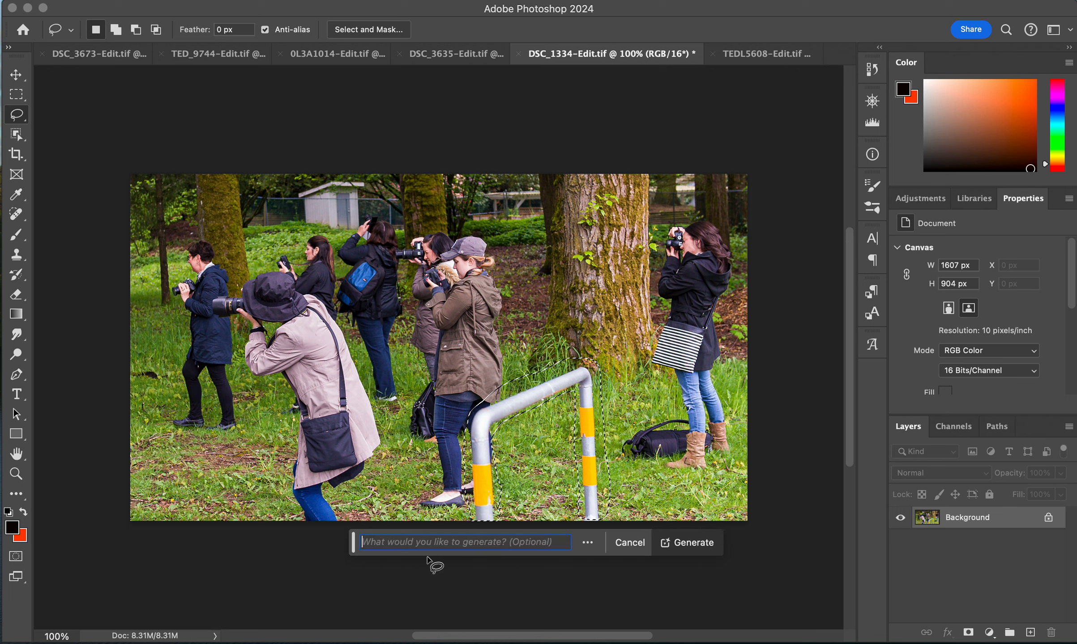
left_click(688, 543)
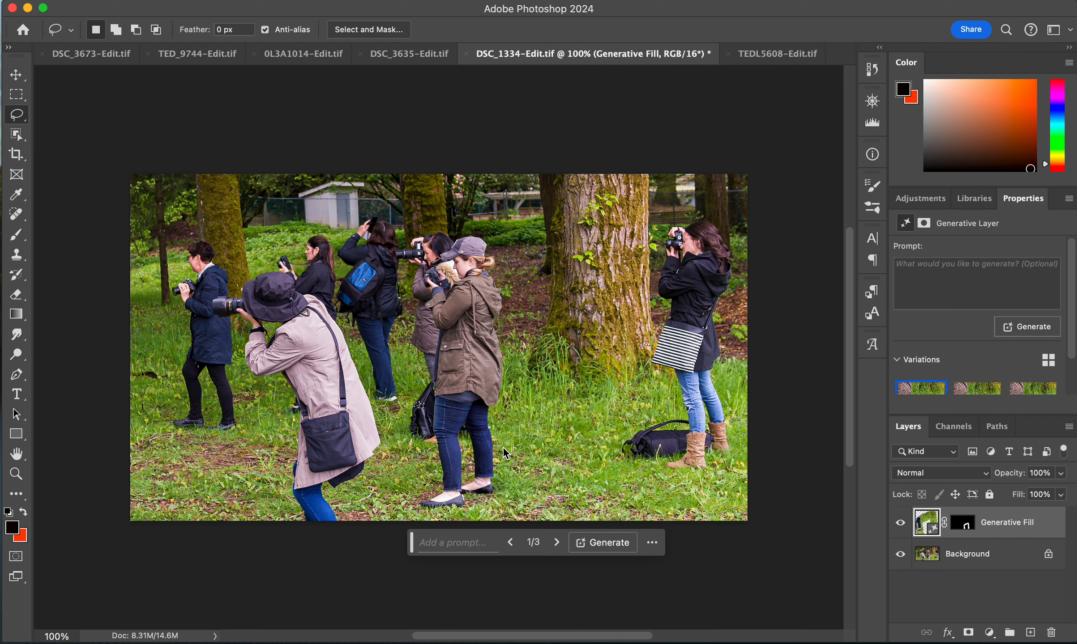
- Compare the barrier fill variations and keep the third one
left_click(968, 392)
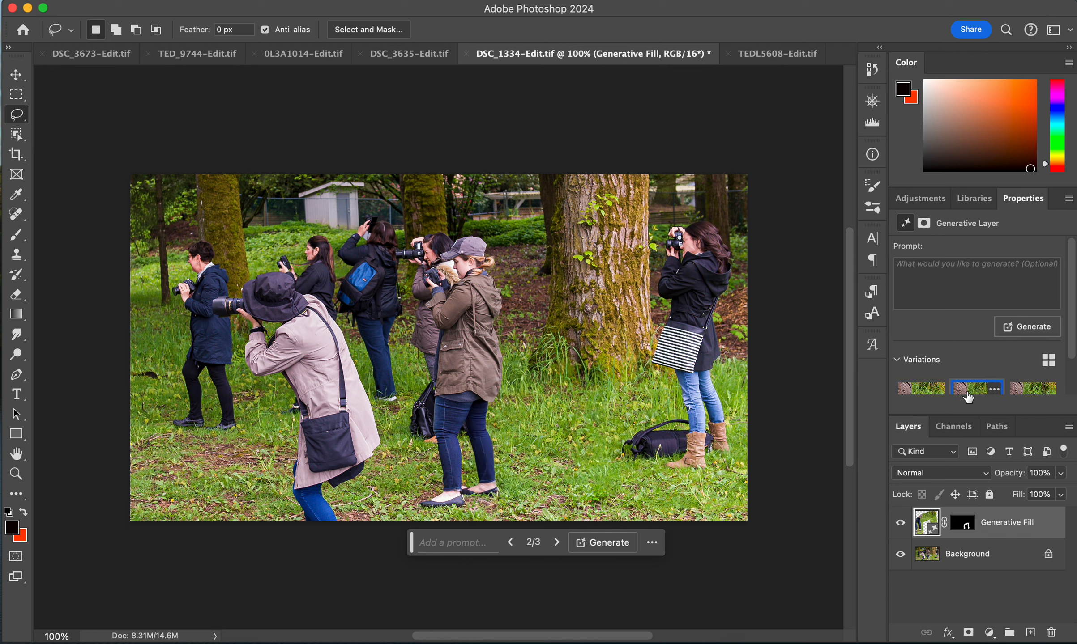
left_click(921, 390)
left_click(1015, 392)
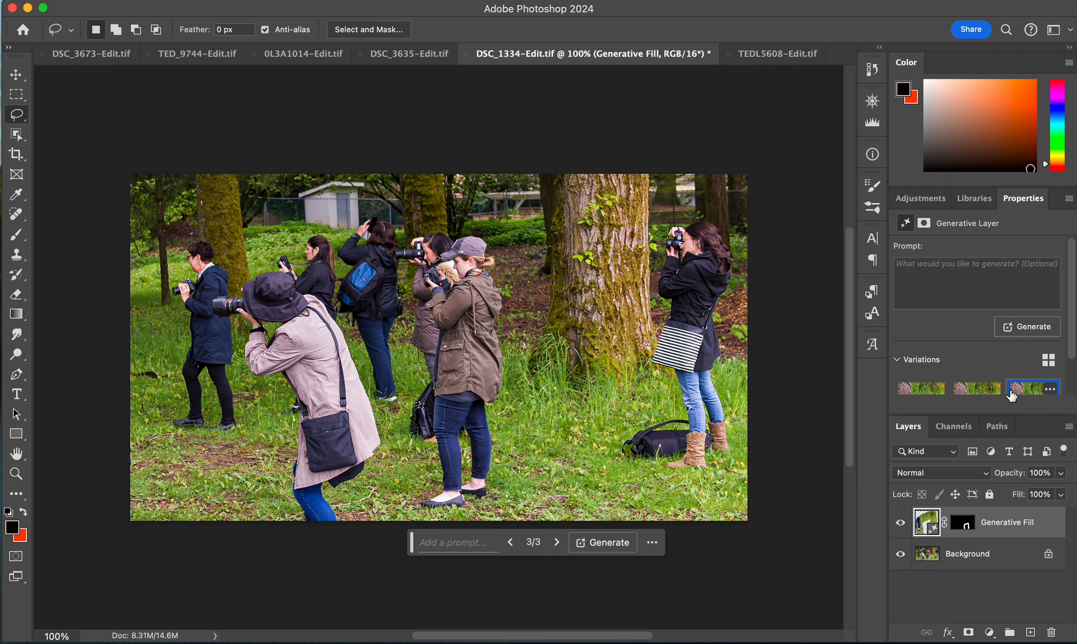
left_click(918, 390)
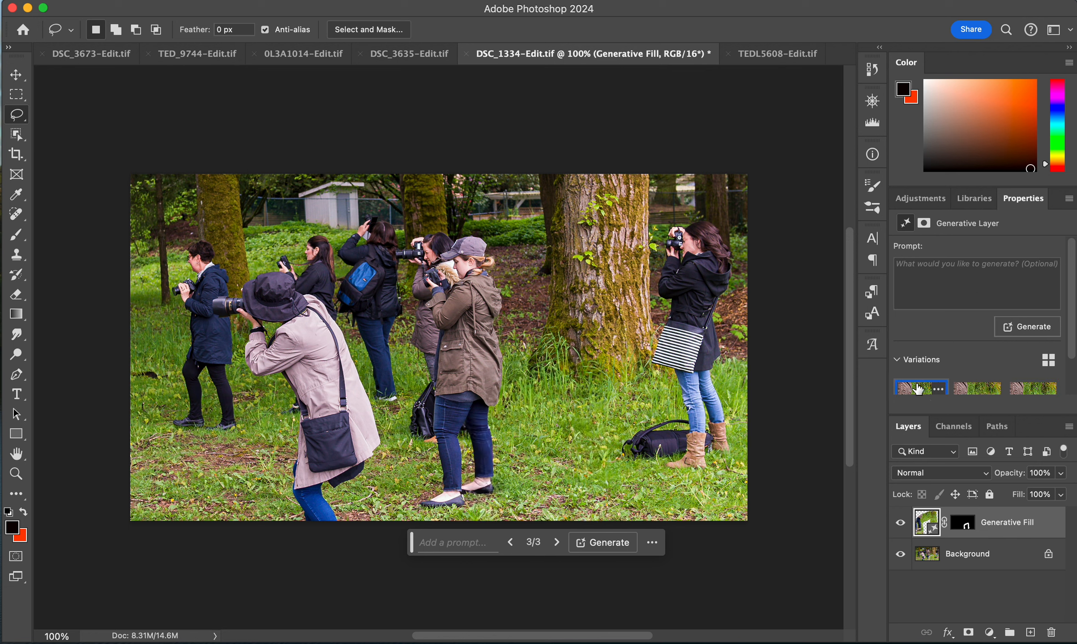
left_click(1020, 394)
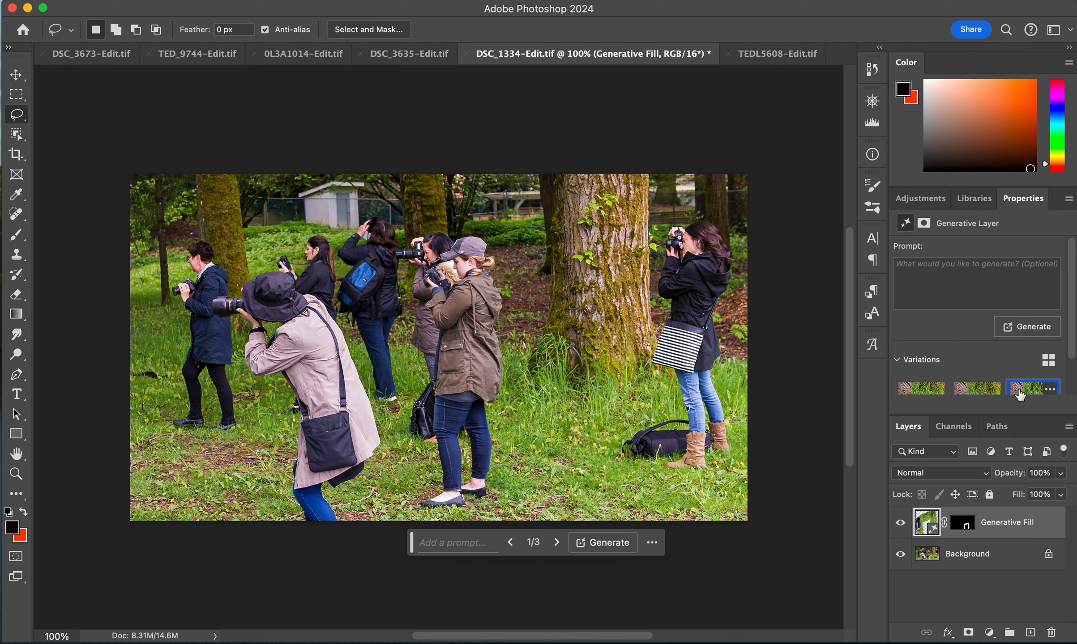
left_click(966, 396)
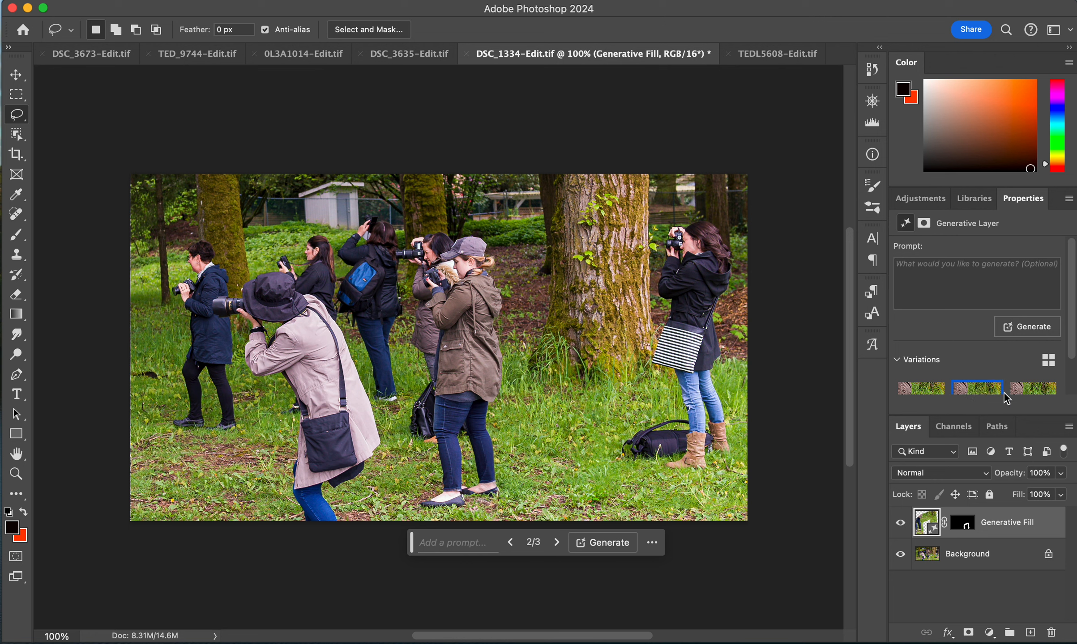
left_click(1024, 391)
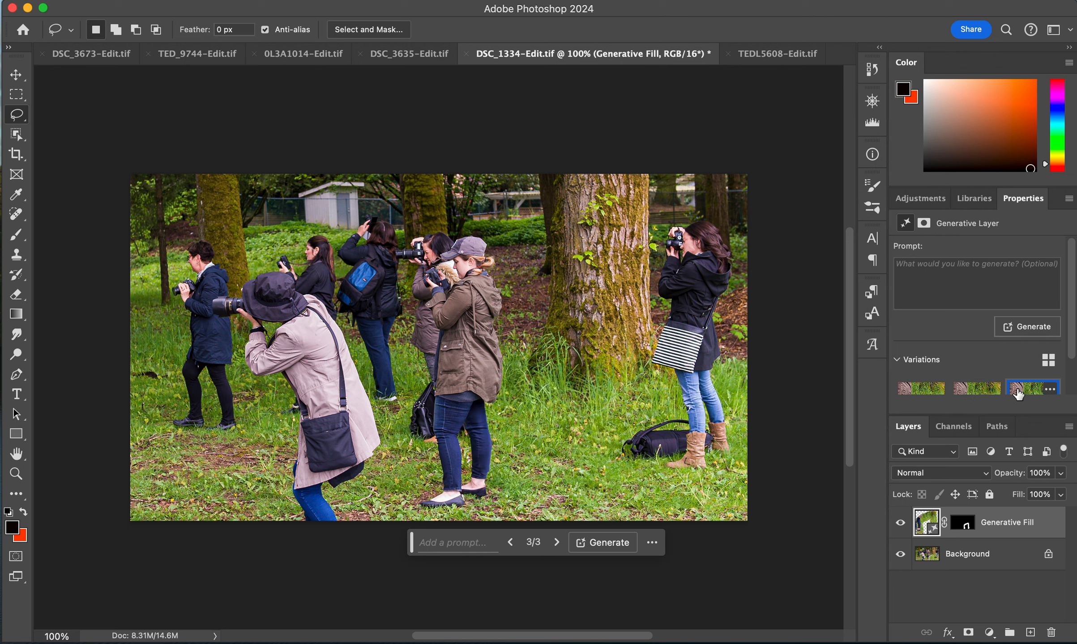
left_click(967, 394)
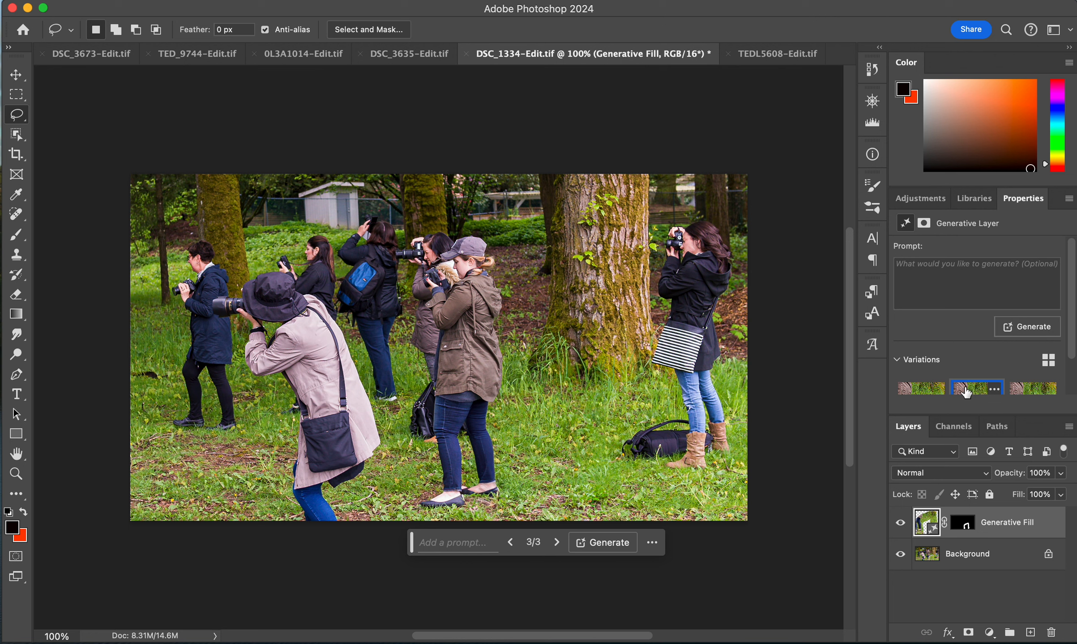
left_click(1012, 391)
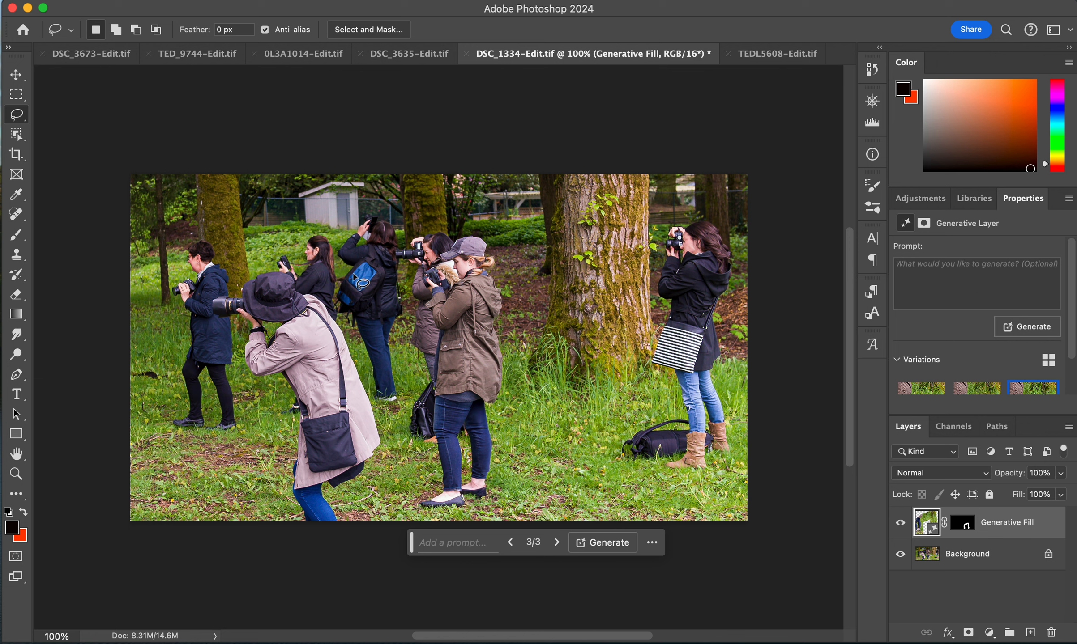
- Lasso the white shed in the background and run Generative Fill without a prompt
mouse_move(288, 179)
left_mouse_down()
mouse_move(360, 186)
mouse_move(361, 226)
mouse_move(298, 233)
mouse_move(279, 181)
mouse_move(275, 191)
left_mouse_up()
left_click(229, 258)
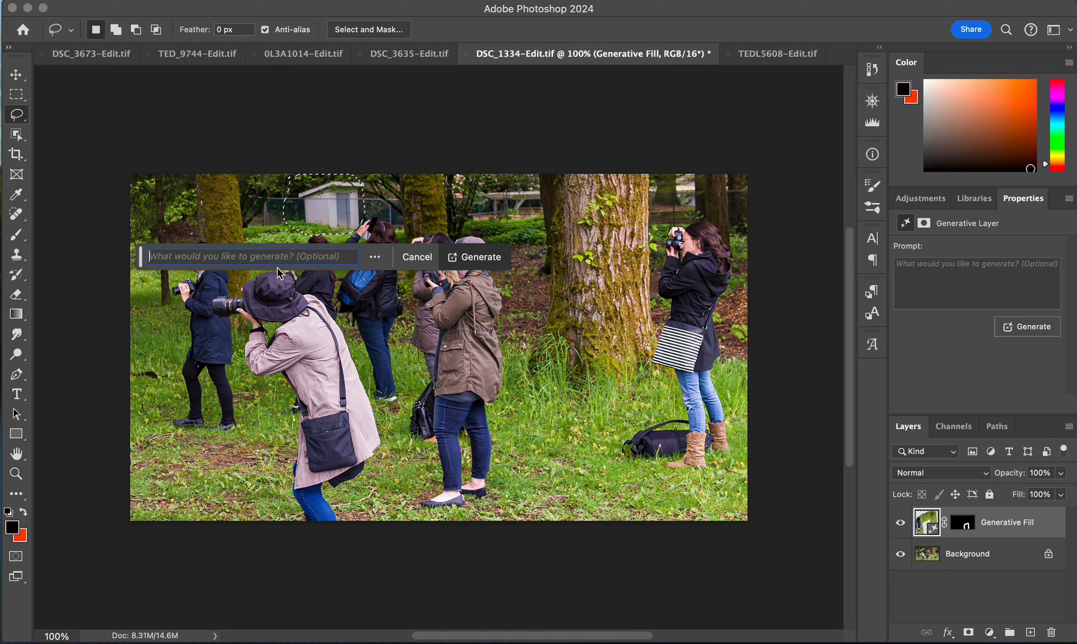
left_click(476, 257)
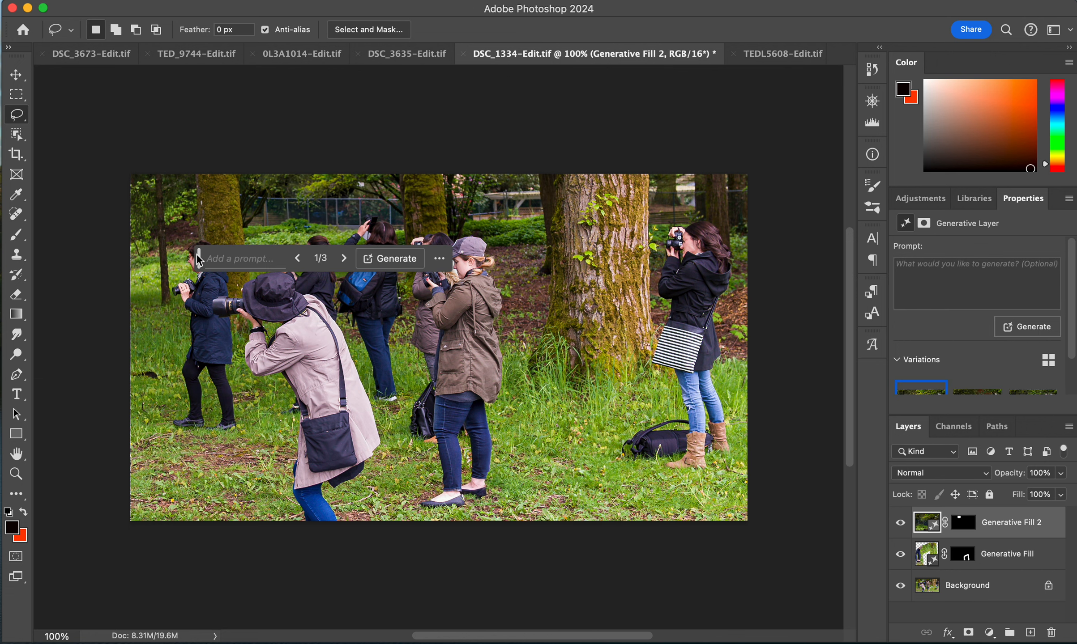
- Toggle the shed fill layer's visibility to compare it with the original background
left_click_drag(191, 255, 299, 551)
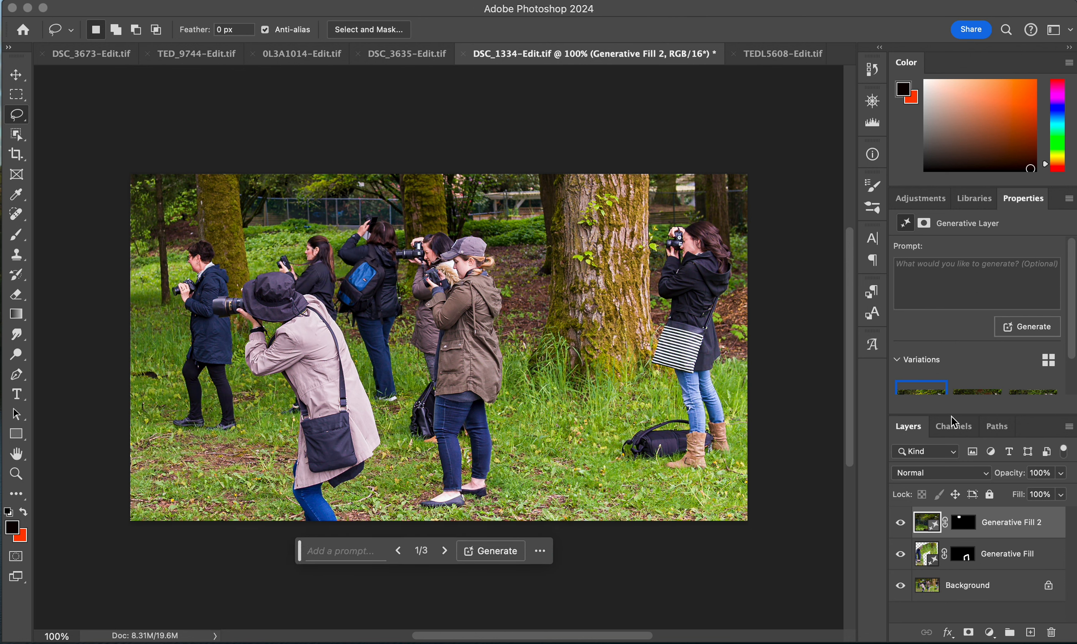
left_click(900, 523)
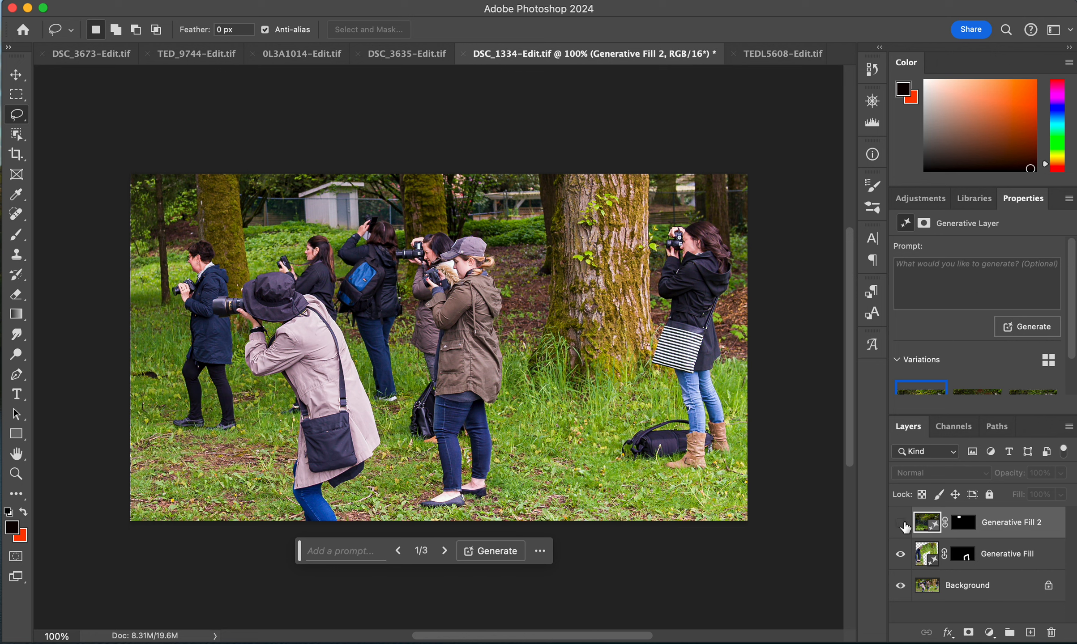
left_click(901, 523)
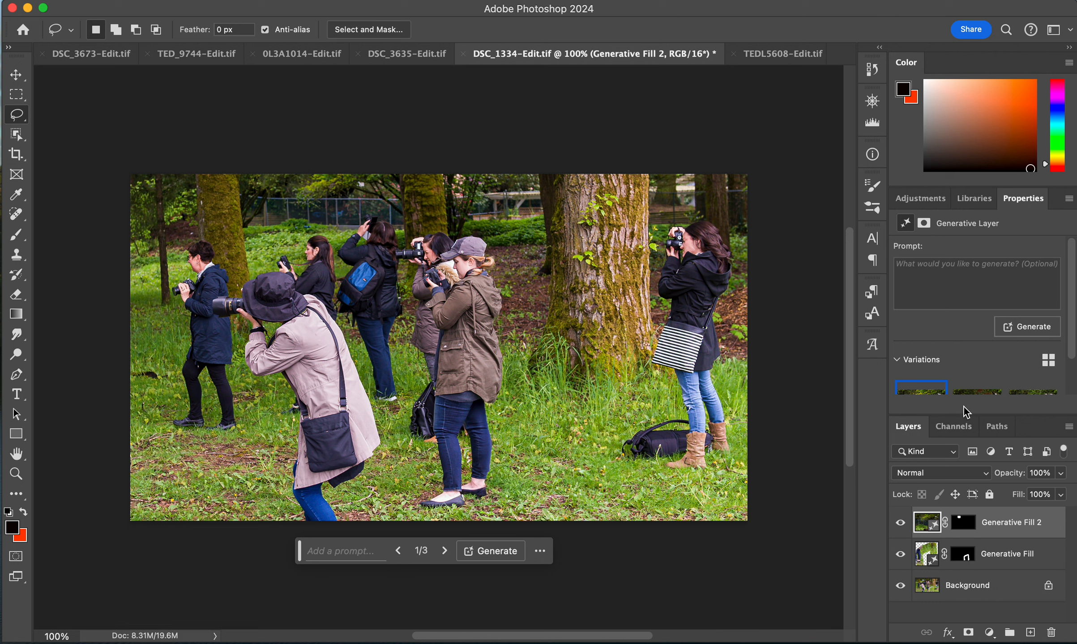
- Compare the shed fill variations and keep the first one
left_click(972, 395)
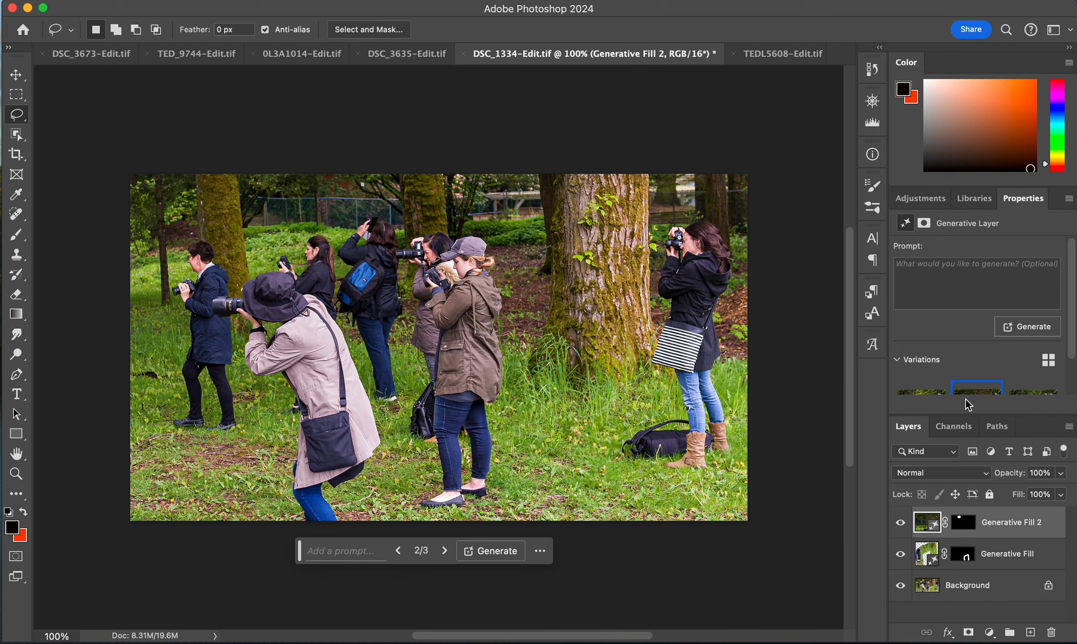
left_click(1020, 393)
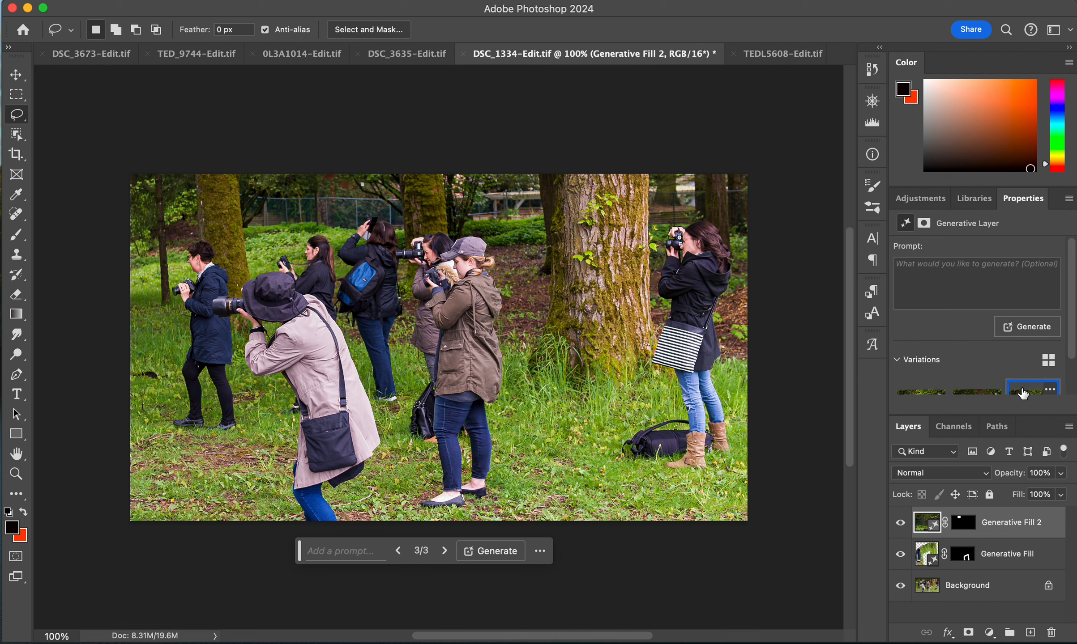
left_click(971, 395)
left_click(918, 398)
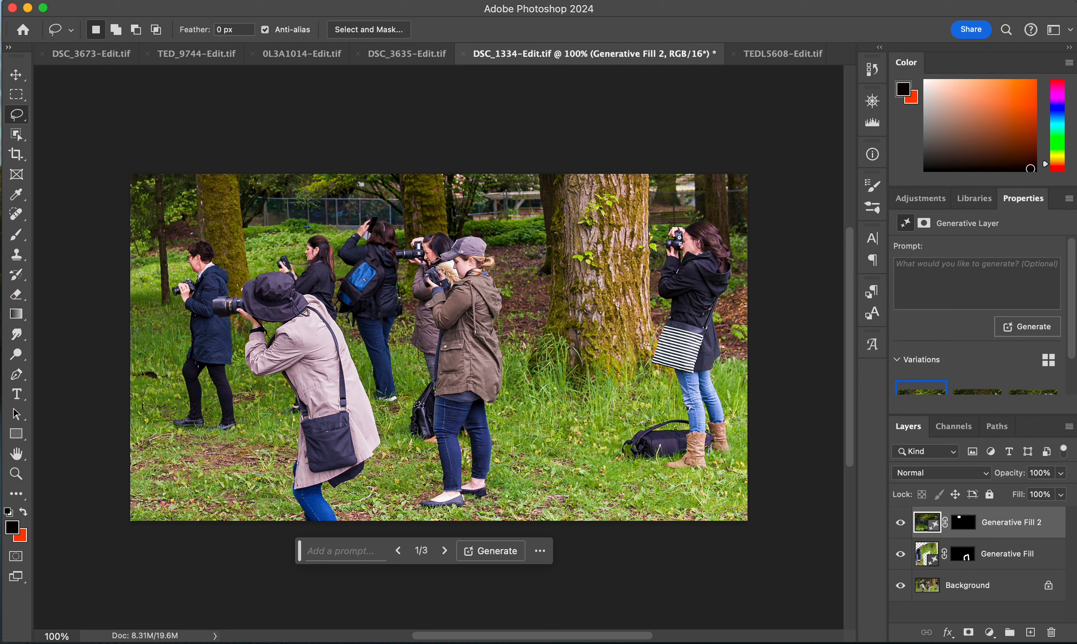
scroll(1071, 351, "down", 2)
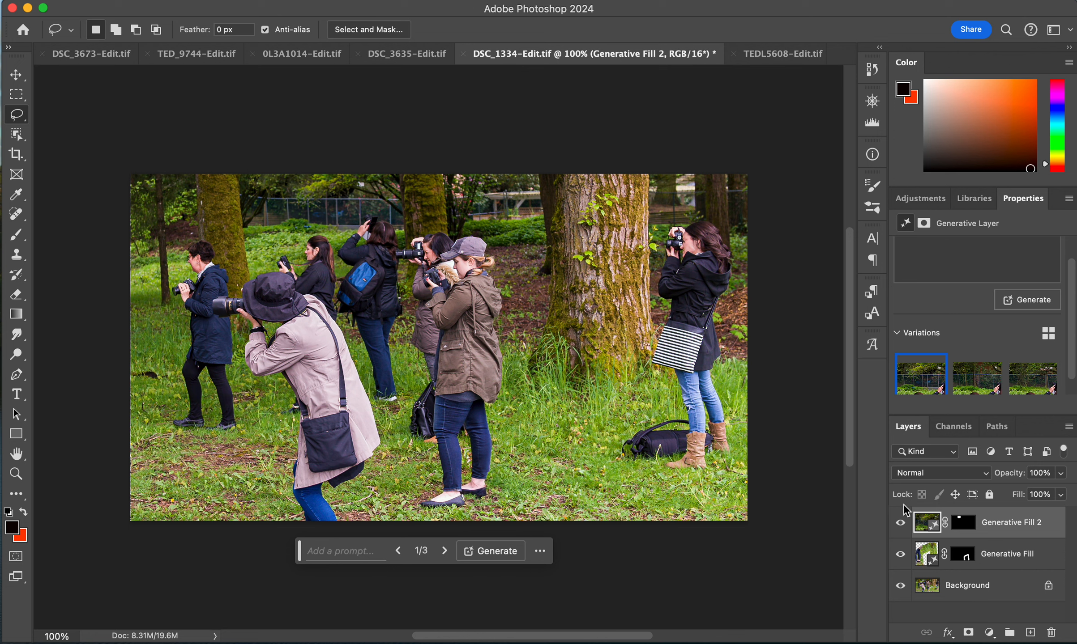
- Select both Generative Fill layers and group them together
left_click(988, 555, "shift")
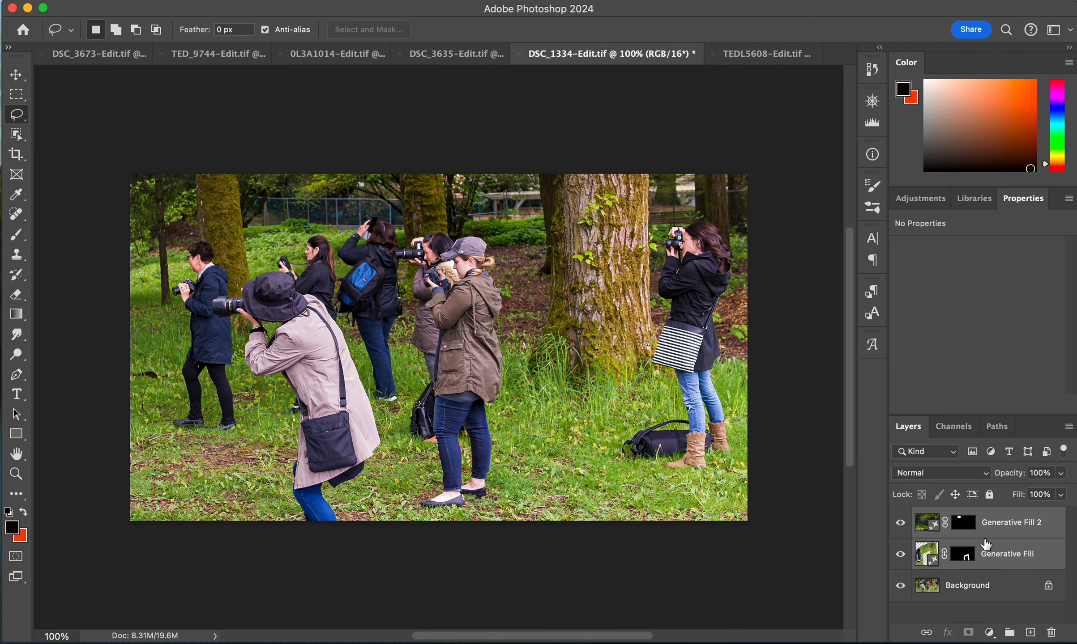
key("super+g")
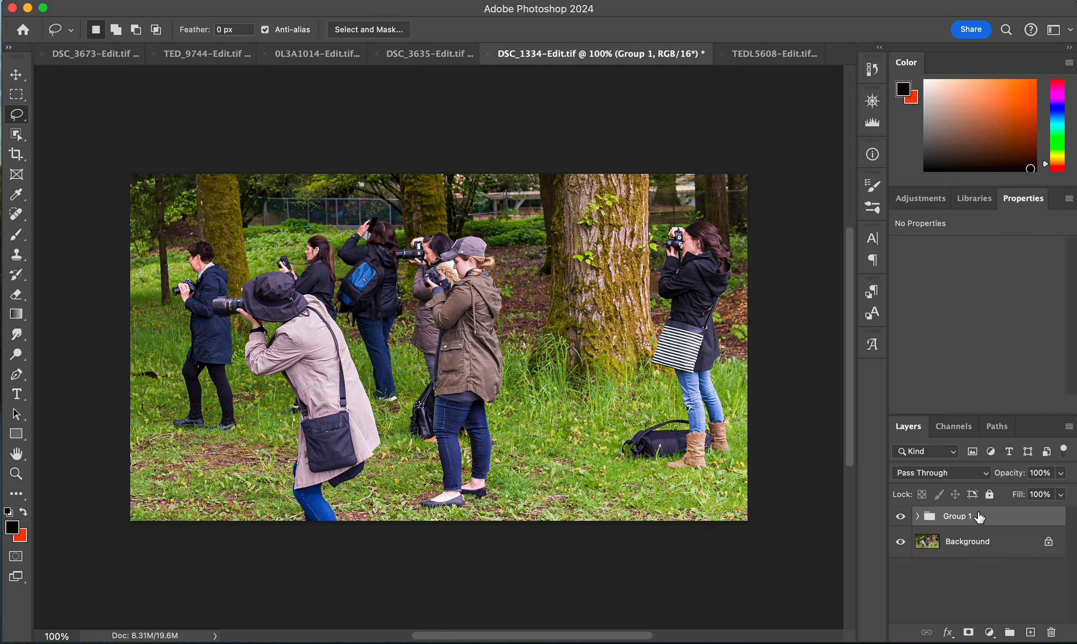
- Toggle the group's visibility to compare the edited photo with the original
left_click(901, 518)
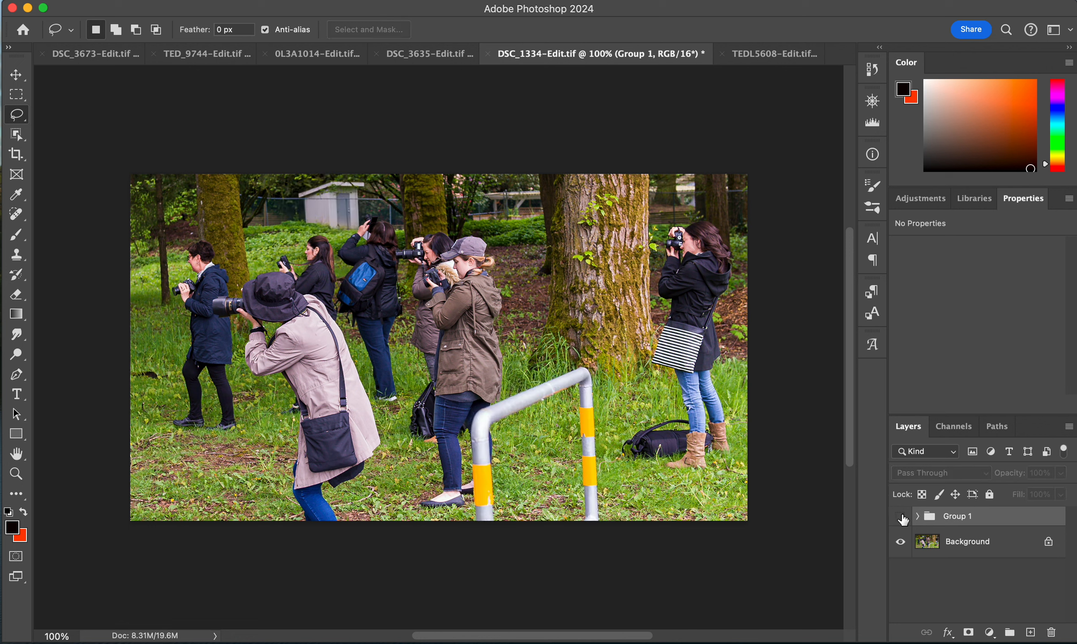
left_click(901, 518)
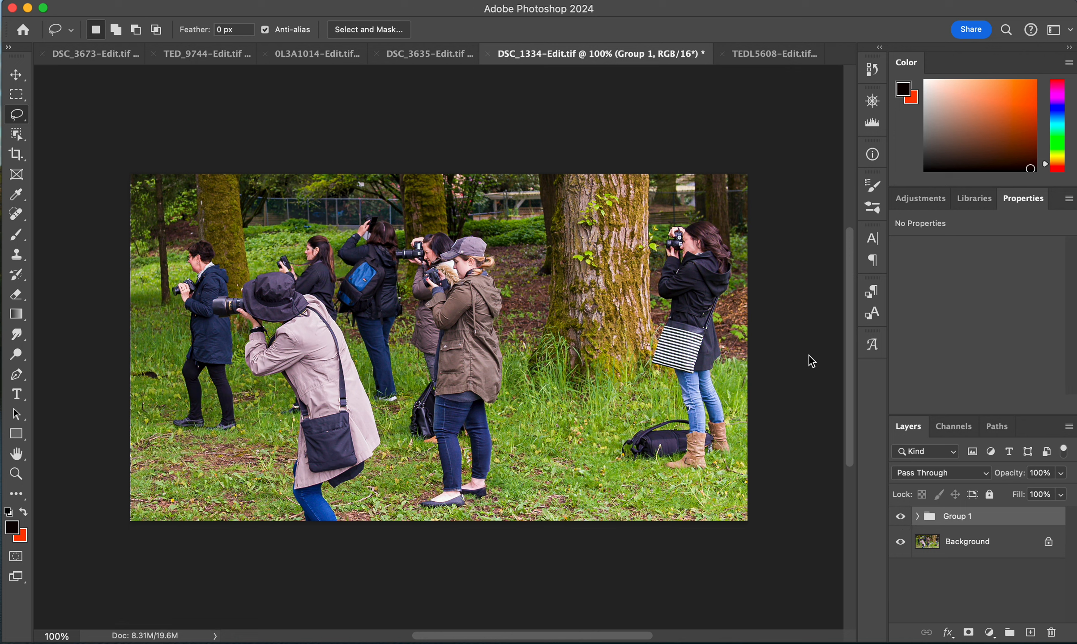
- In the TEDL5608 photo, lasso the blurred hair at the right edge and run Generative Fill without a prompt
left_click(761, 53)
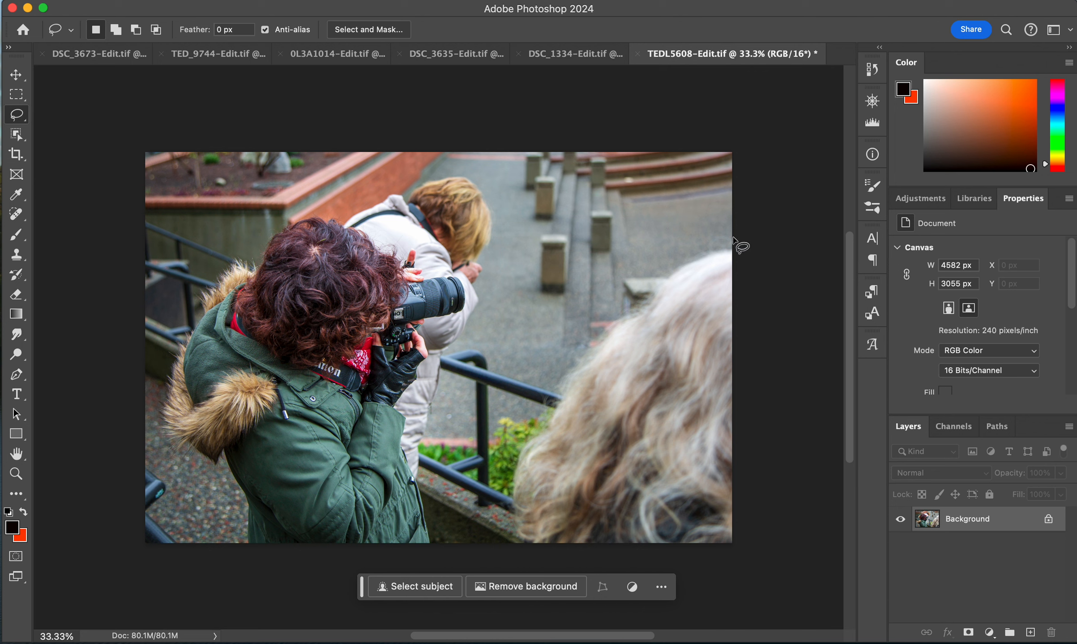
mouse_move(738, 241)
left_mouse_down()
mouse_move(670, 260)
mouse_move(574, 338)
mouse_move(503, 483)
mouse_move(524, 552)
mouse_move(736, 542)
mouse_move(749, 232)
mouse_move(734, 260)
left_mouse_up()
key("shift")
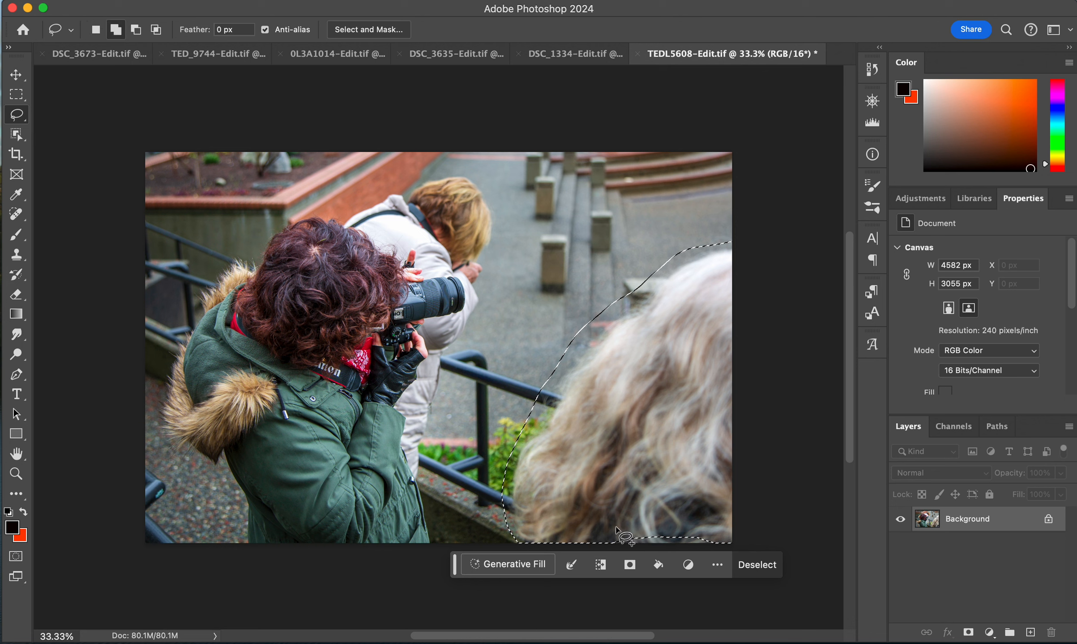
mouse_move(607, 538)
left_mouse_down()
mouse_move(642, 527)
mouse_move(713, 534)
mouse_move(701, 557)
mouse_move(609, 540)
left_mouse_up()
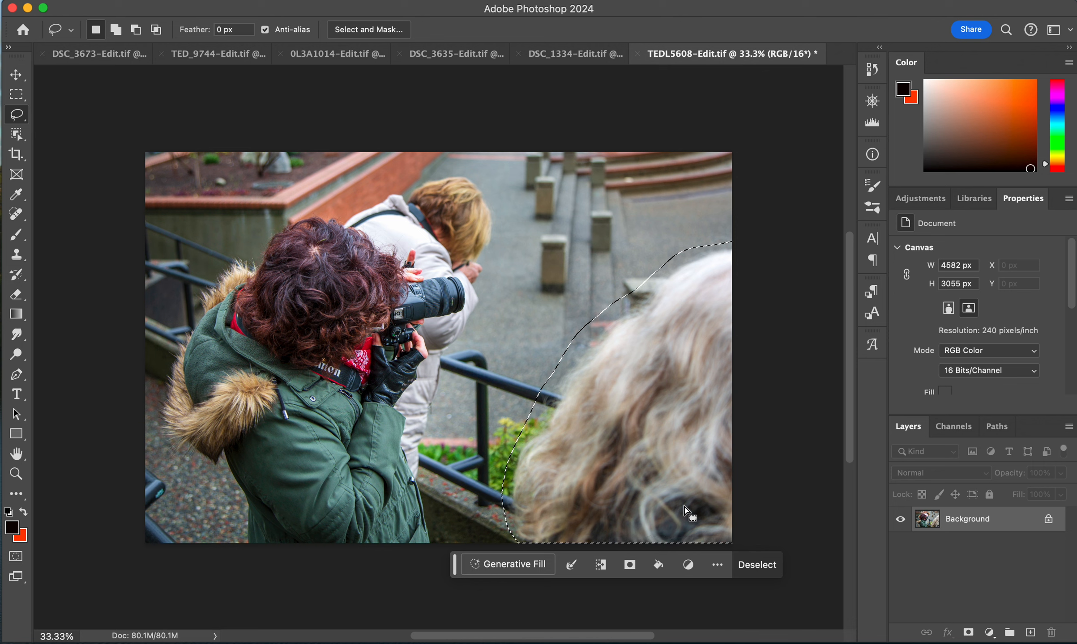
left_click(525, 571)
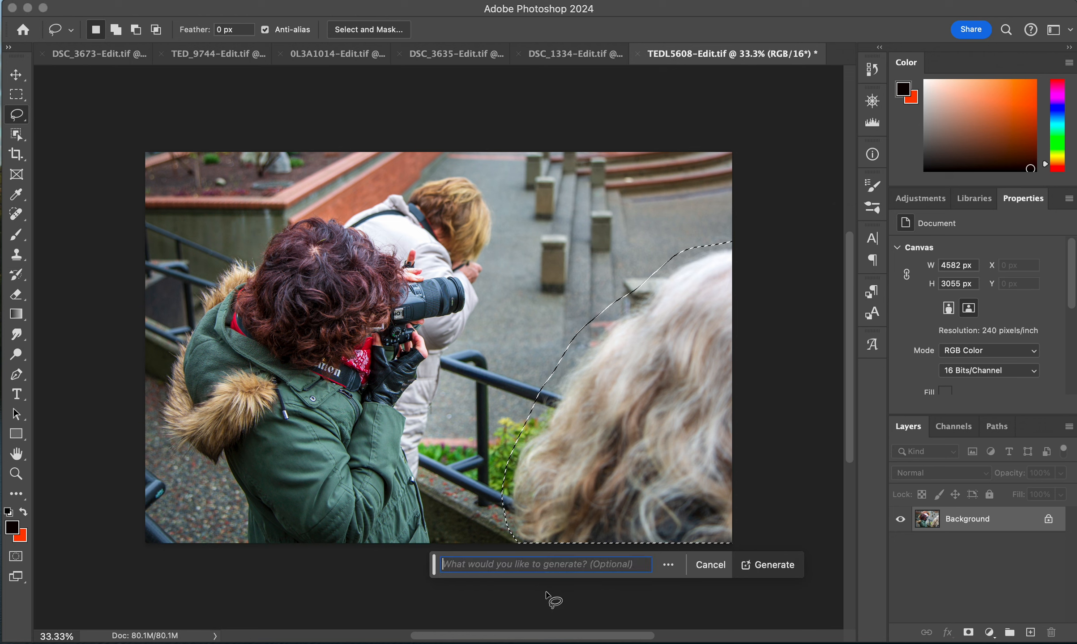
left_click(759, 564)
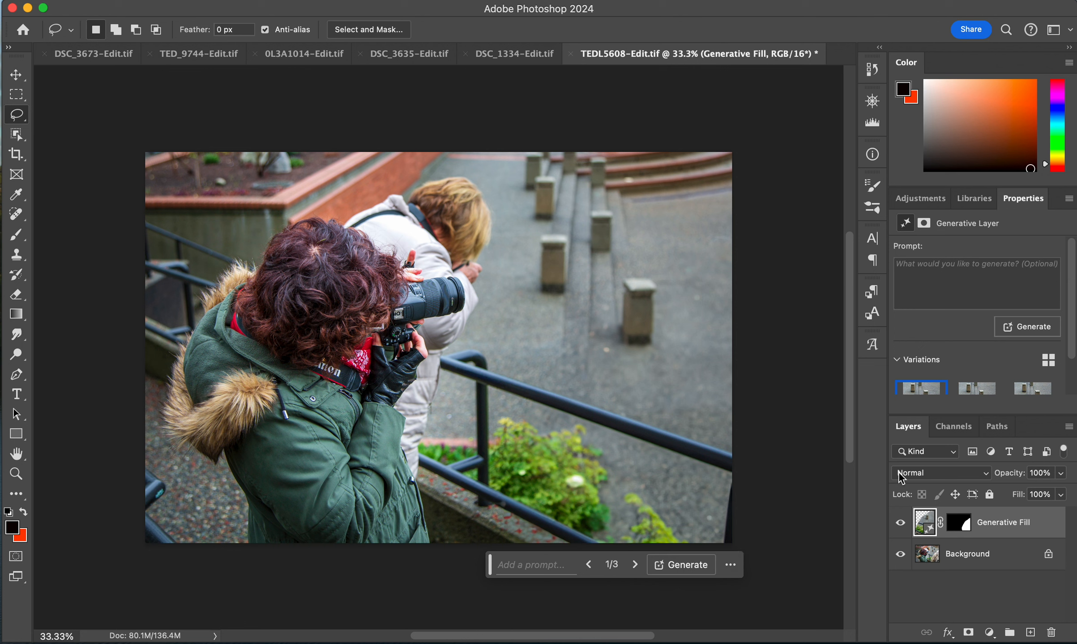
- Toggle the Generative Fill layer's visibility to compare the fill with the original hair
left_click(901, 524)
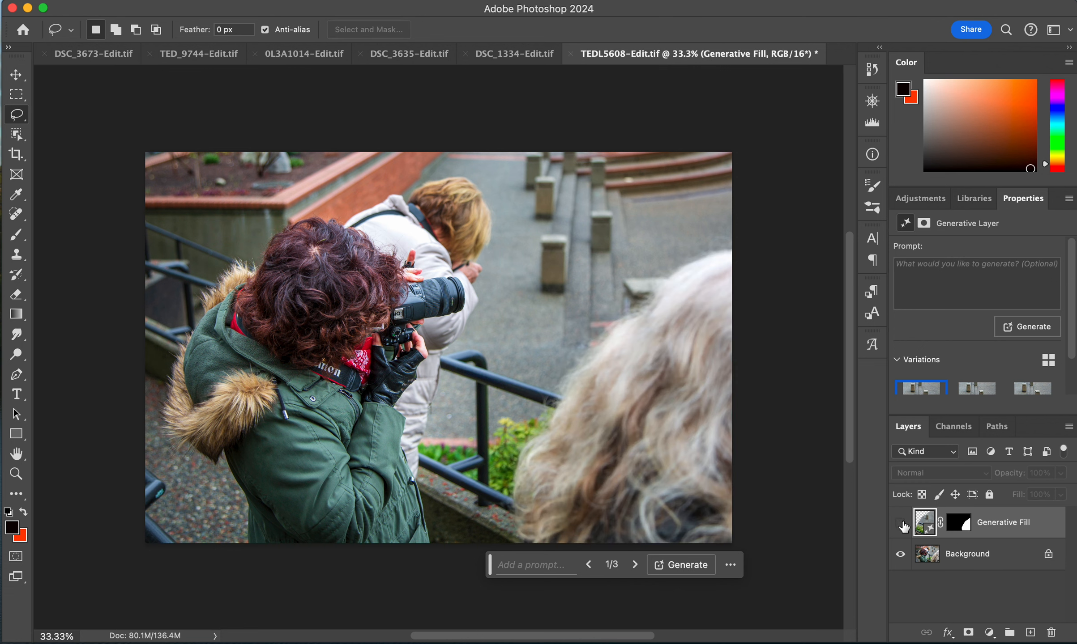
left_click(901, 523)
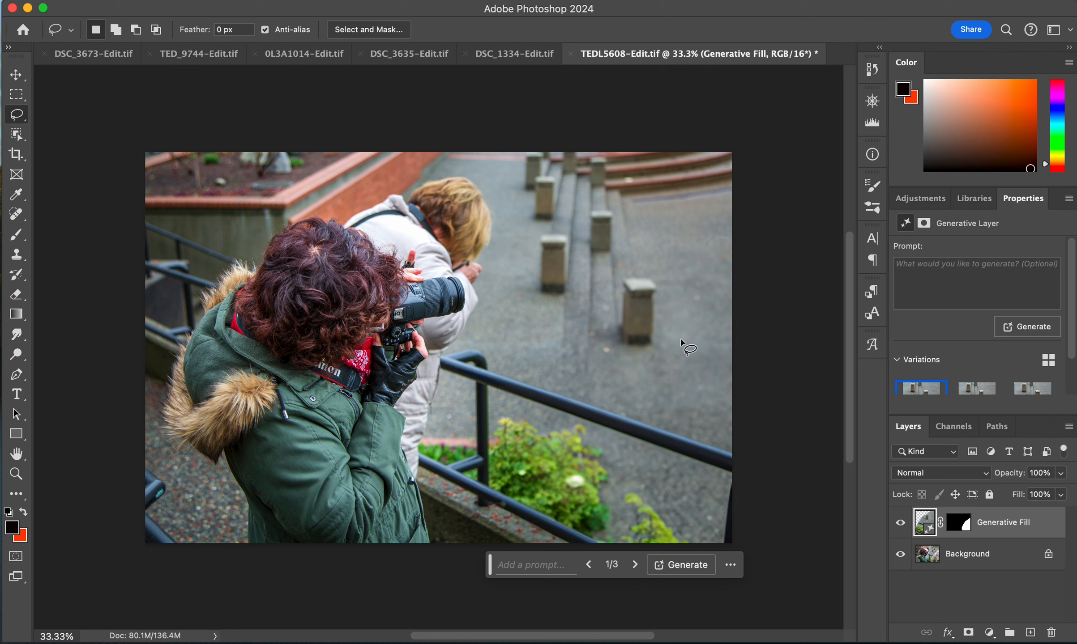
left_click(900, 523)
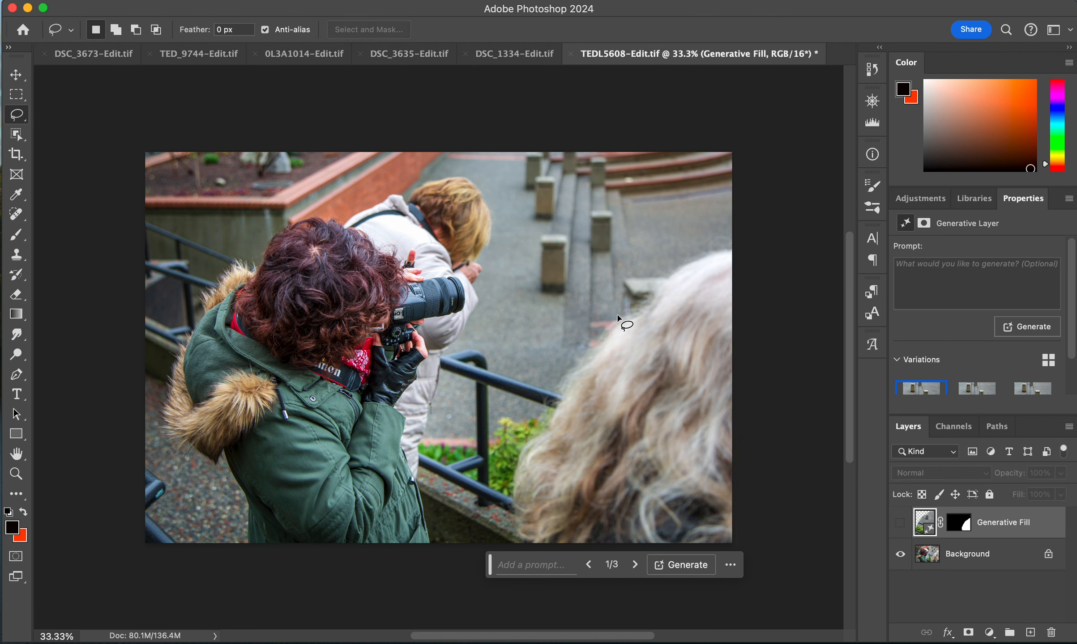
left_click(900, 523)
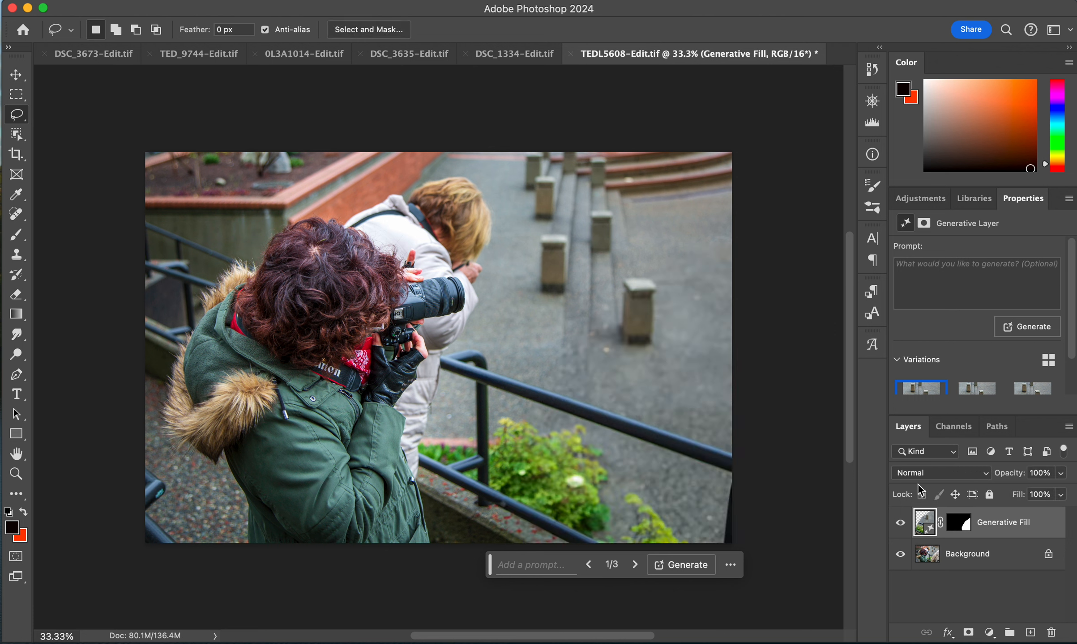
- Browse the hair fill variations, generate three more, and keep the second variation
left_click(977, 391)
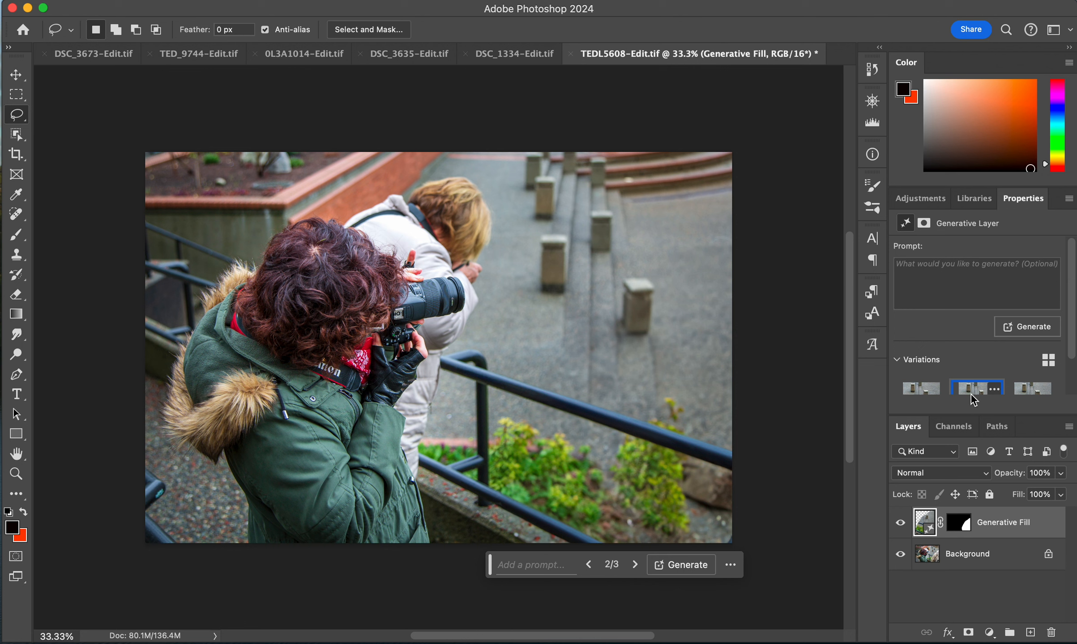
left_click(1021, 392)
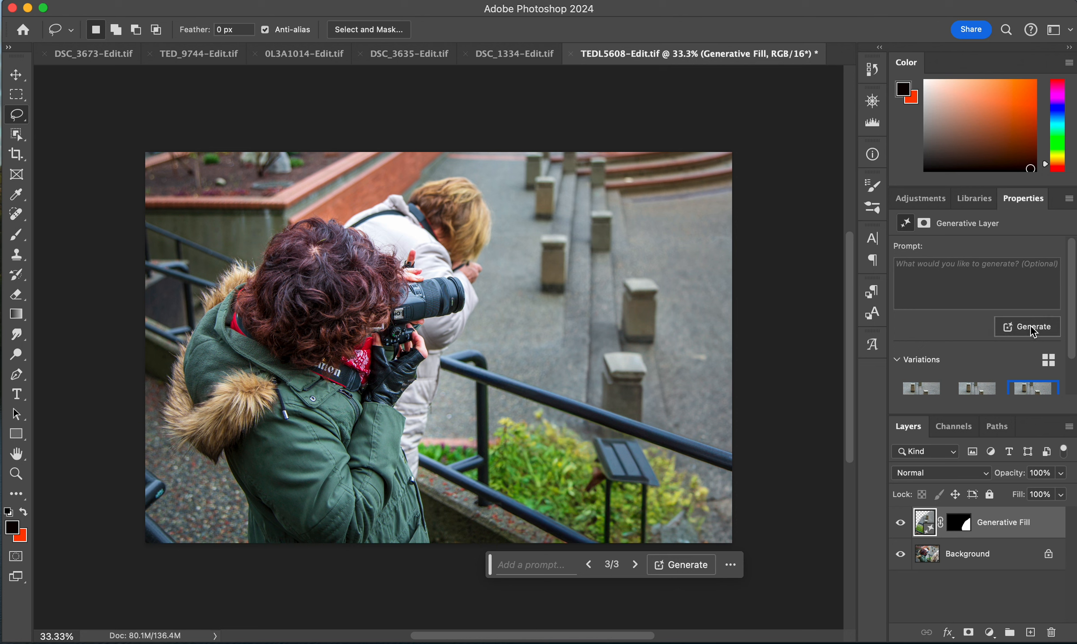
left_click(1019, 331)
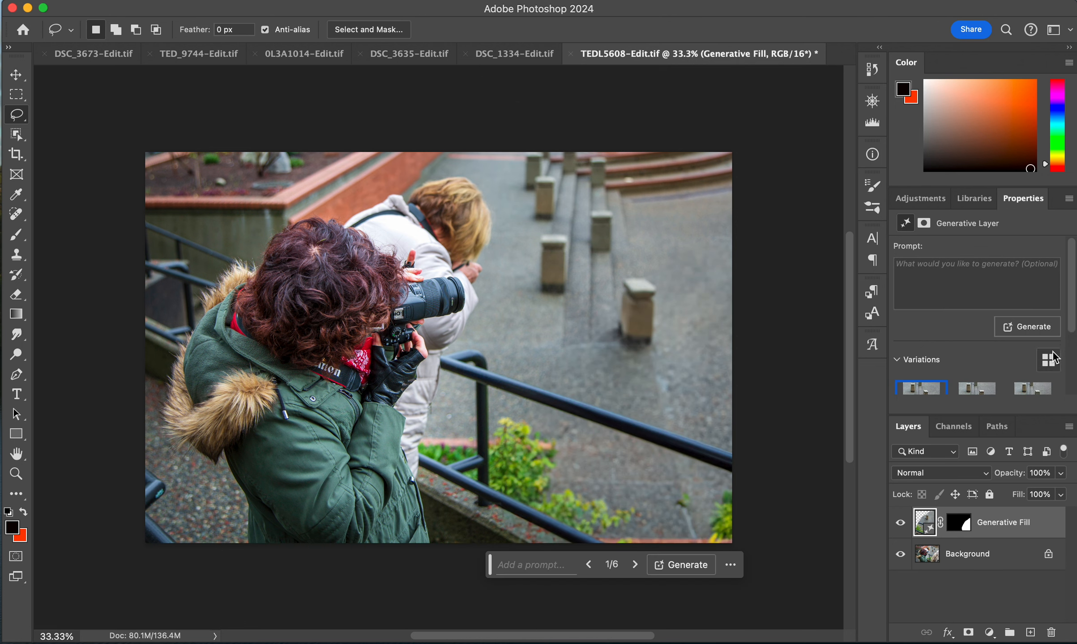
left_click(976, 389)
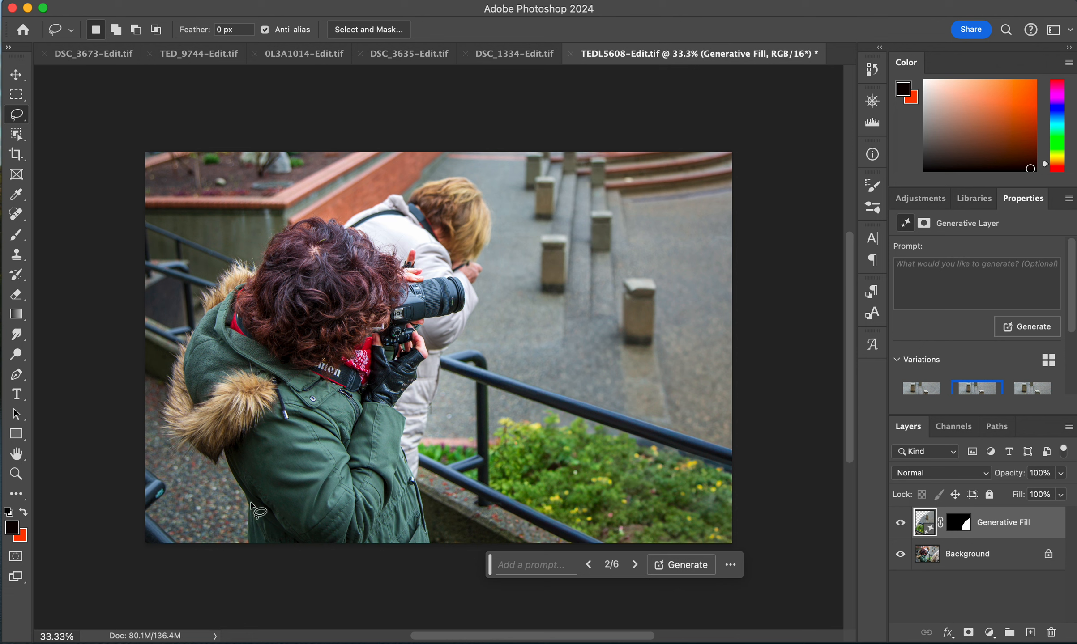
- Lasso the railing fragment in the lower left corner and run Generative Fill without a prompt
mouse_move(144, 452)
left_mouse_down()
mouse_move(193, 509)
mouse_move(196, 533)
mouse_move(160, 561)
mouse_move(127, 537)
mouse_move(129, 475)
left_mouse_up()
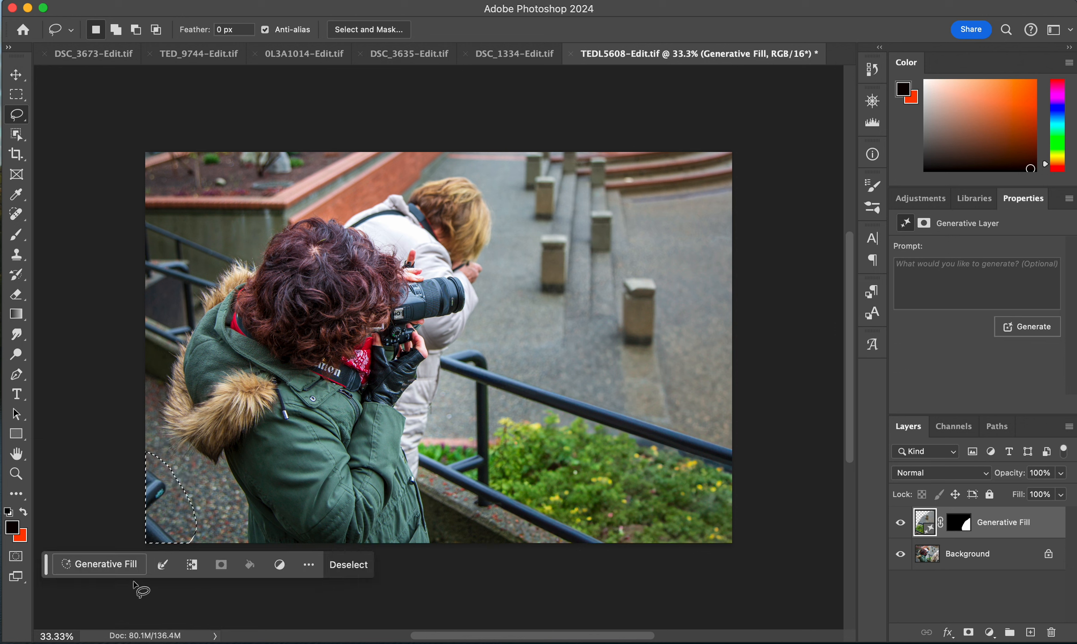
left_click(99, 565)
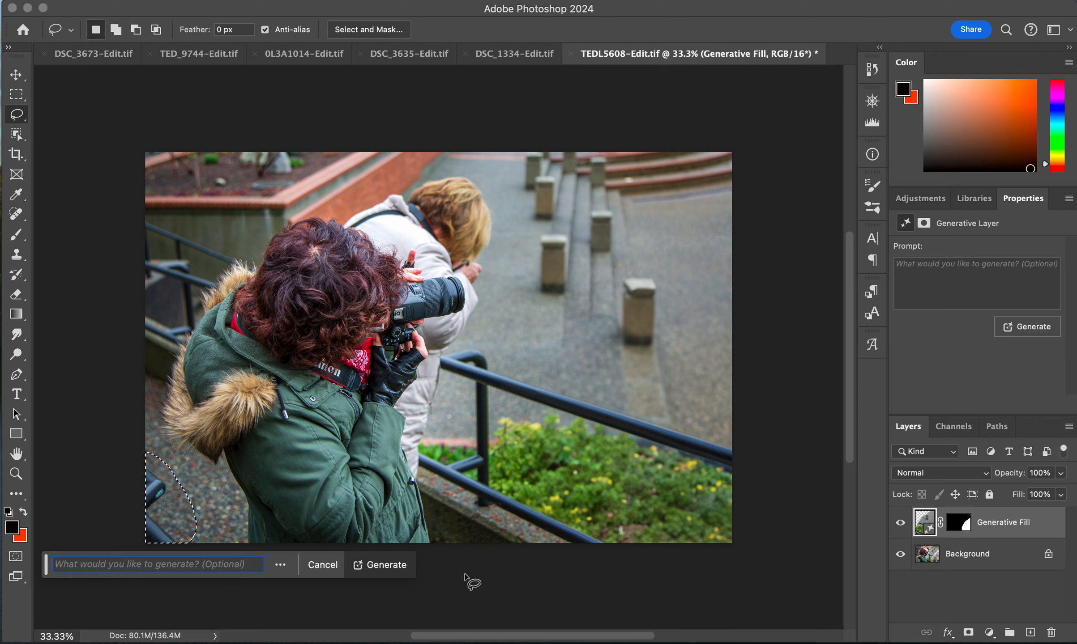
left_click(389, 565)
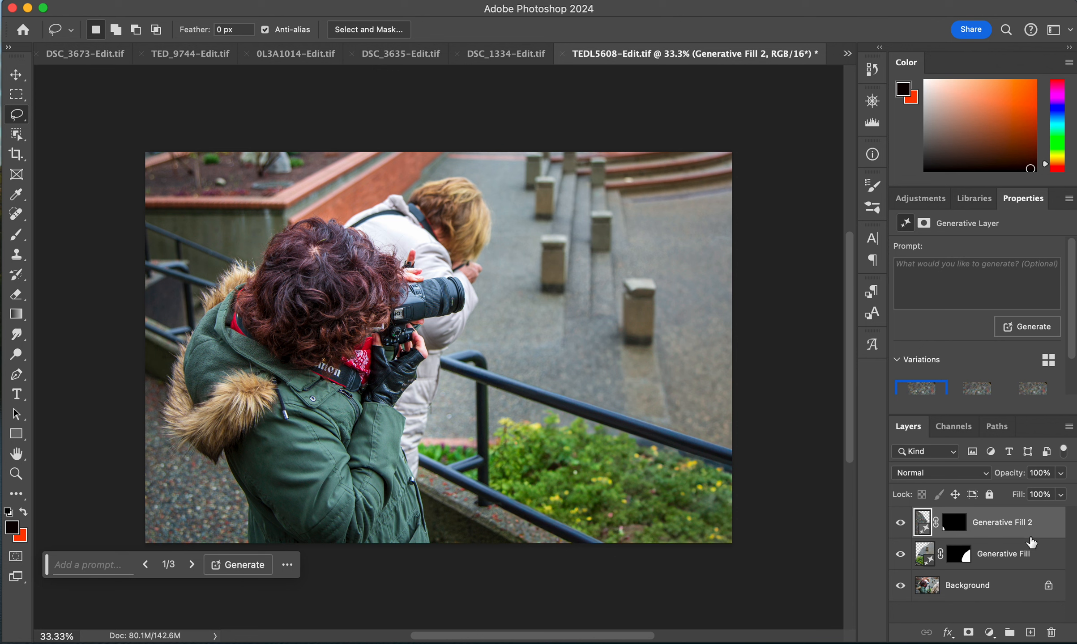
- Select both Generative Fill layers and group them together
left_click(1007, 558, "shift")
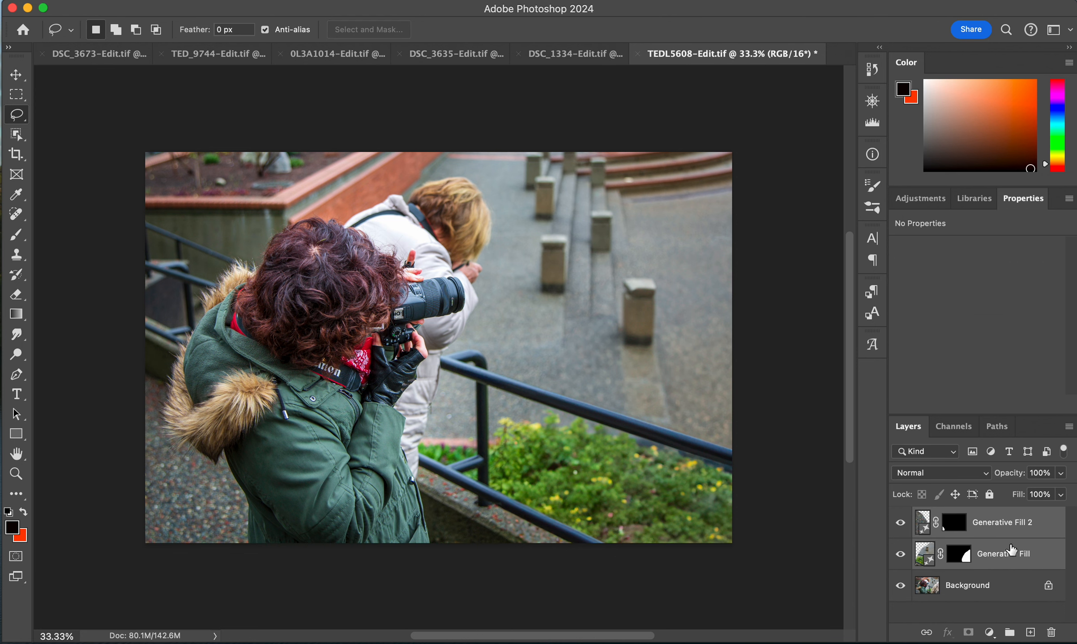
key("super+g")
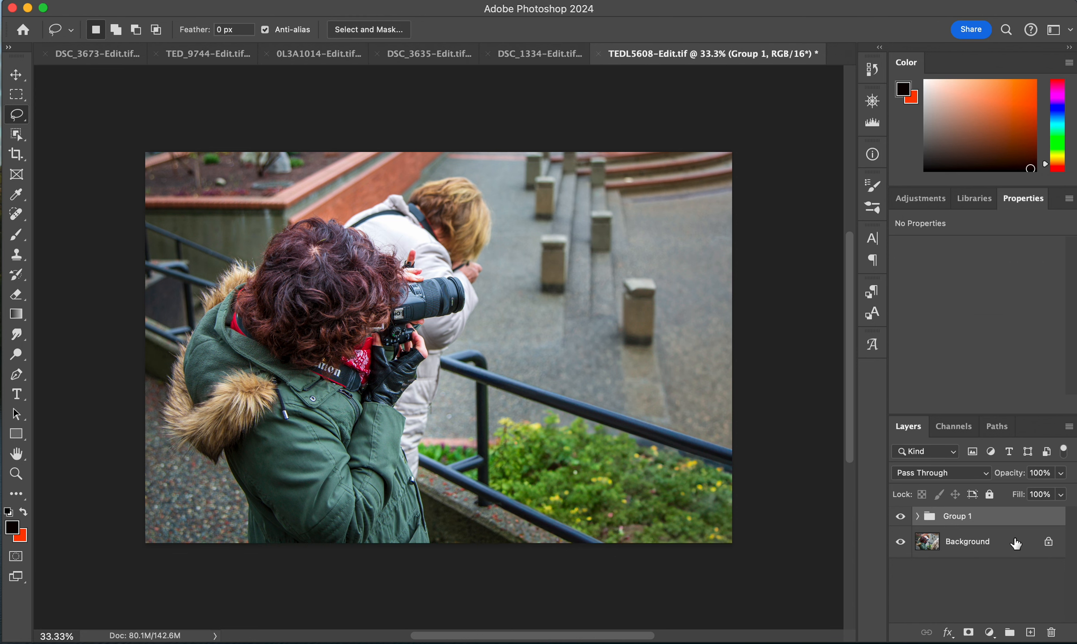
- Toggle the group's visibility to compare, then expand it and inspect the first fill layer's mask
left_click(900, 518)
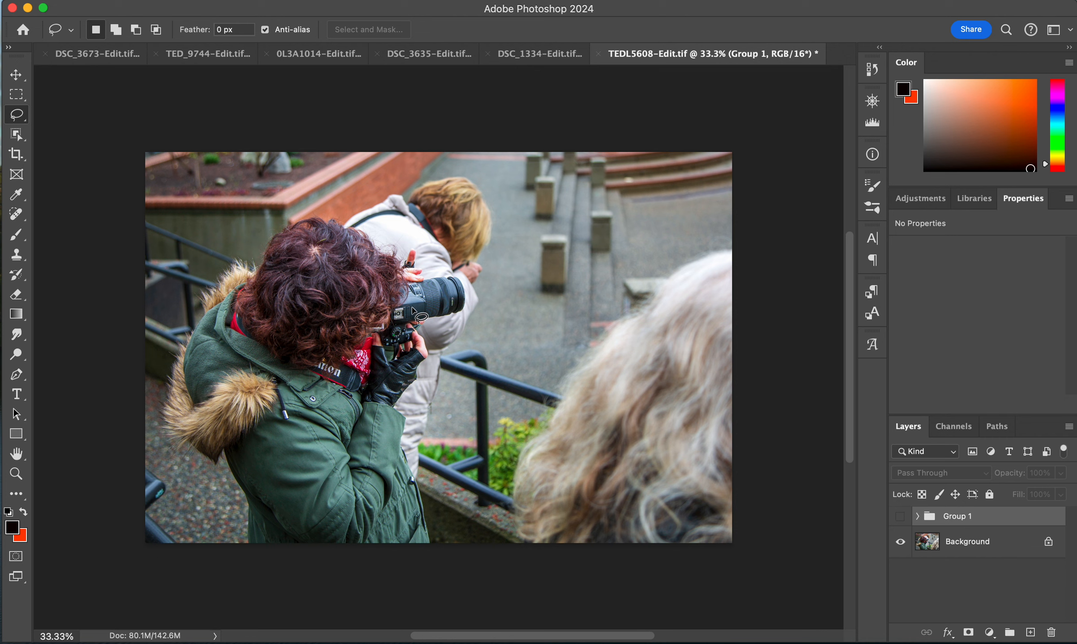
left_click(901, 518)
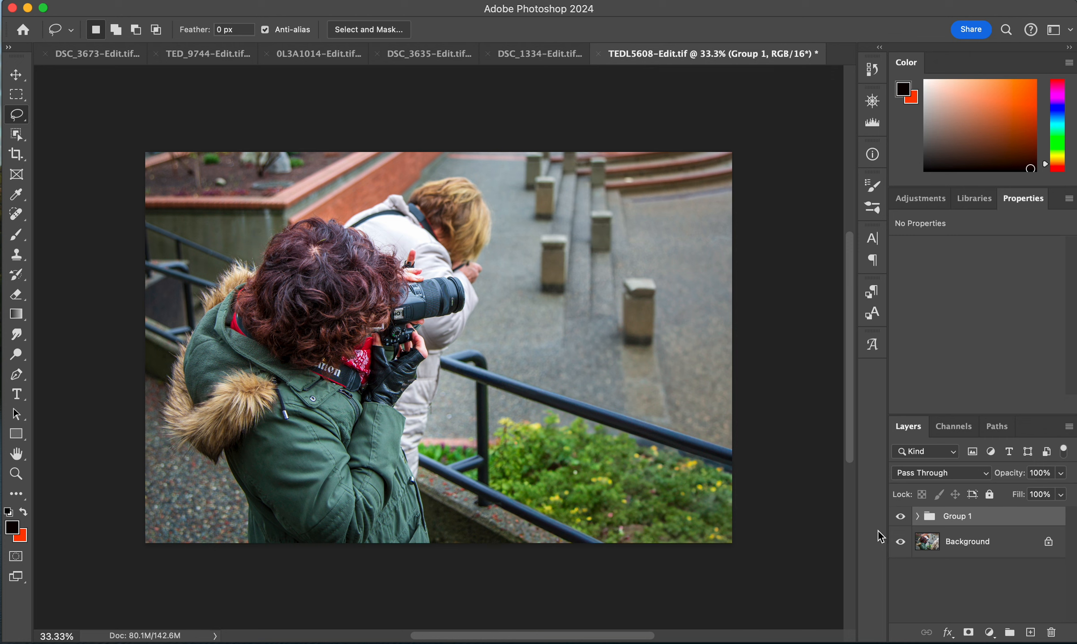
left_click(917, 517)
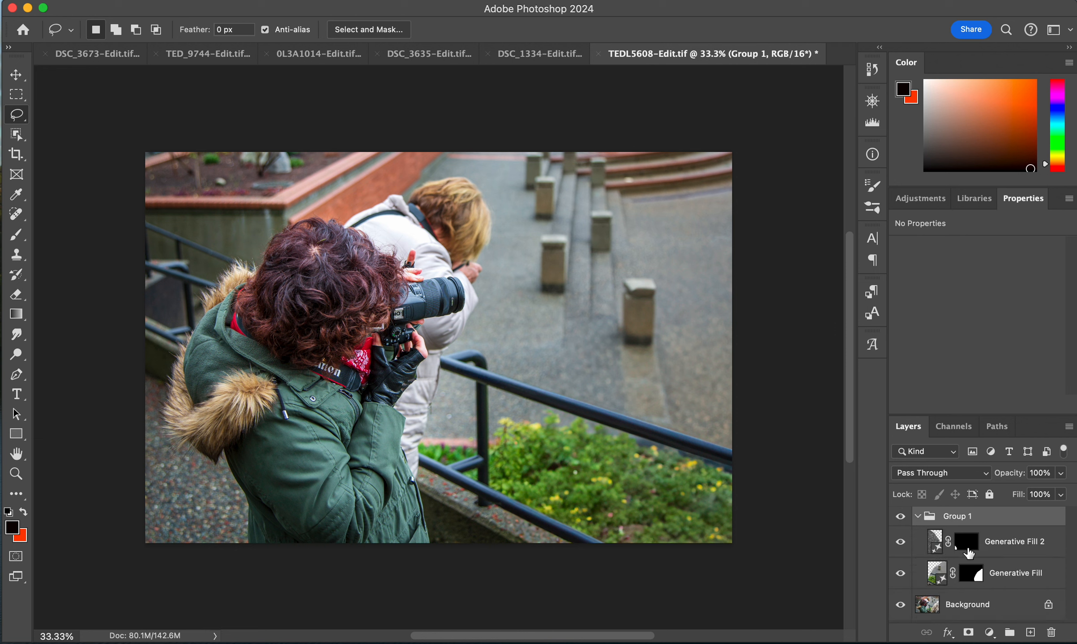
left_click(975, 580)
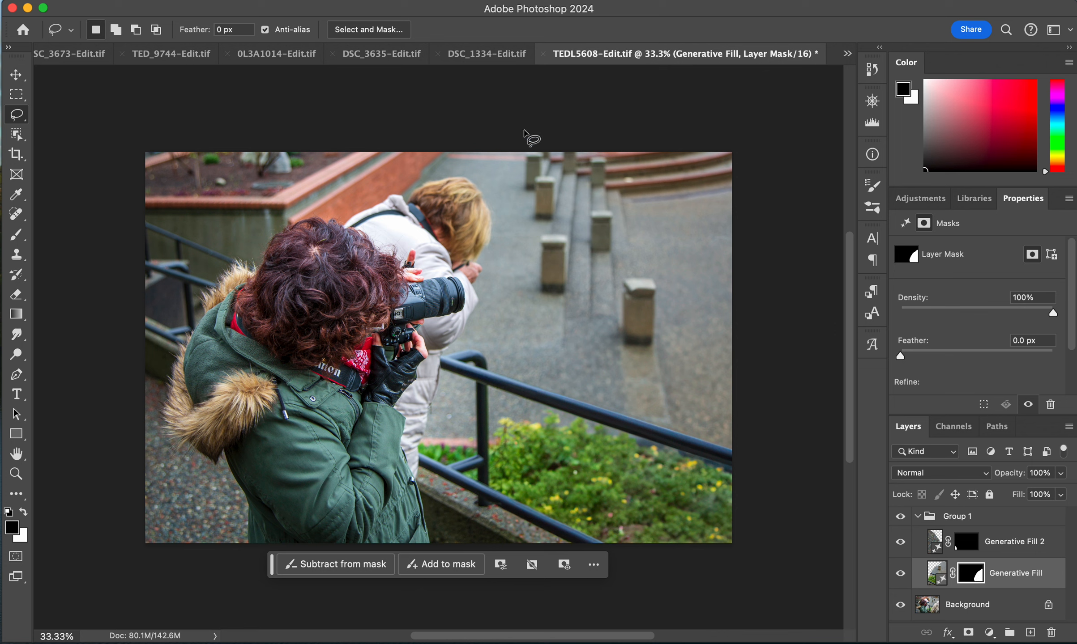
- Switch through the other open photos to review their edits
left_click(476, 55)
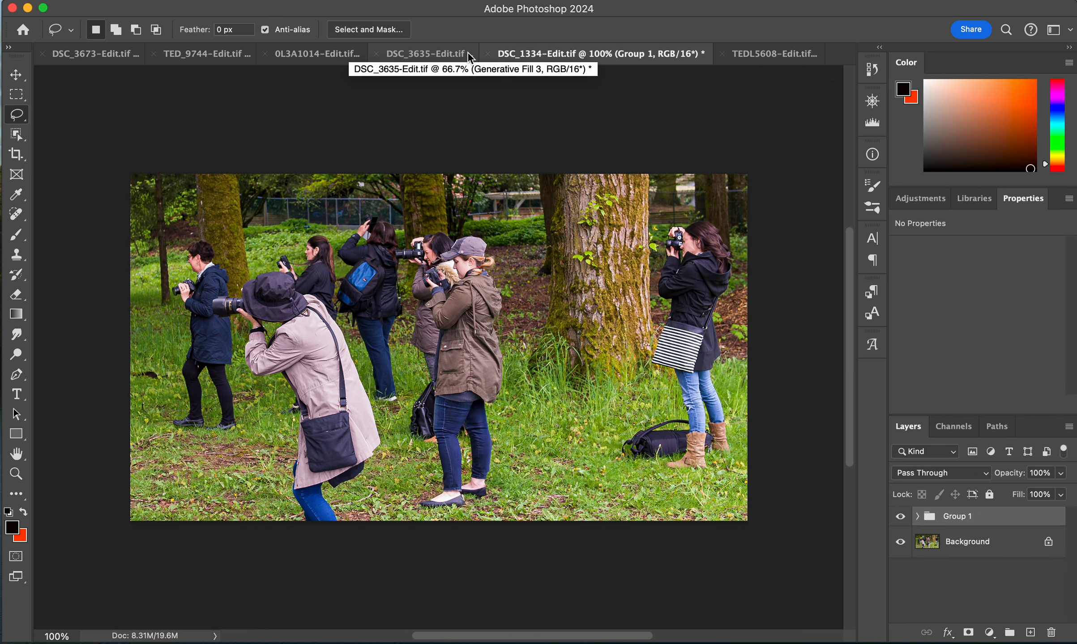
left_click(318, 56)
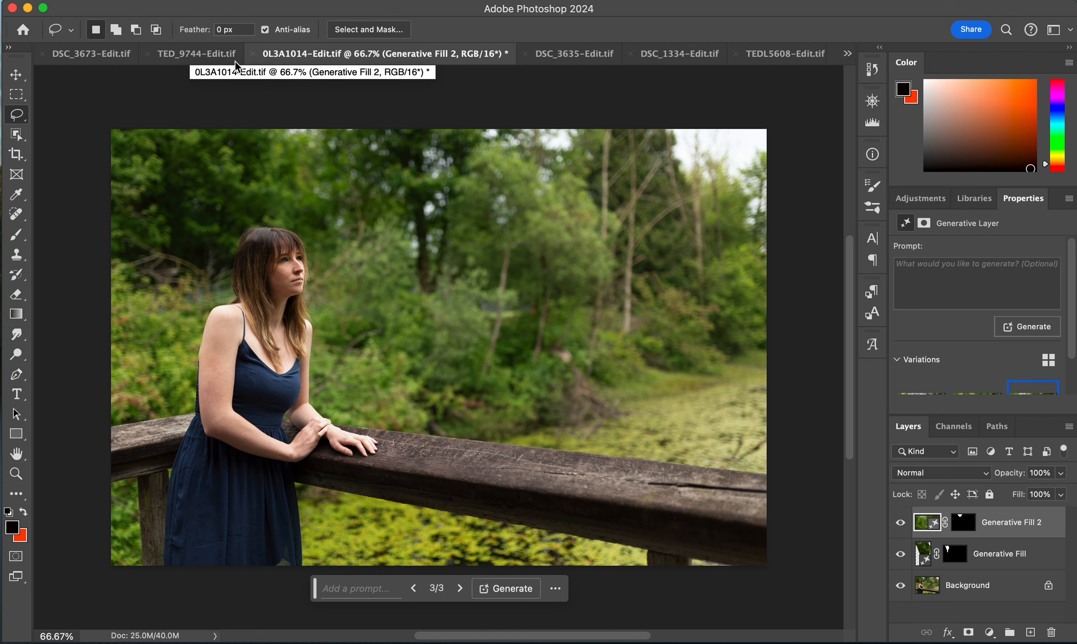
left_click(198, 54)
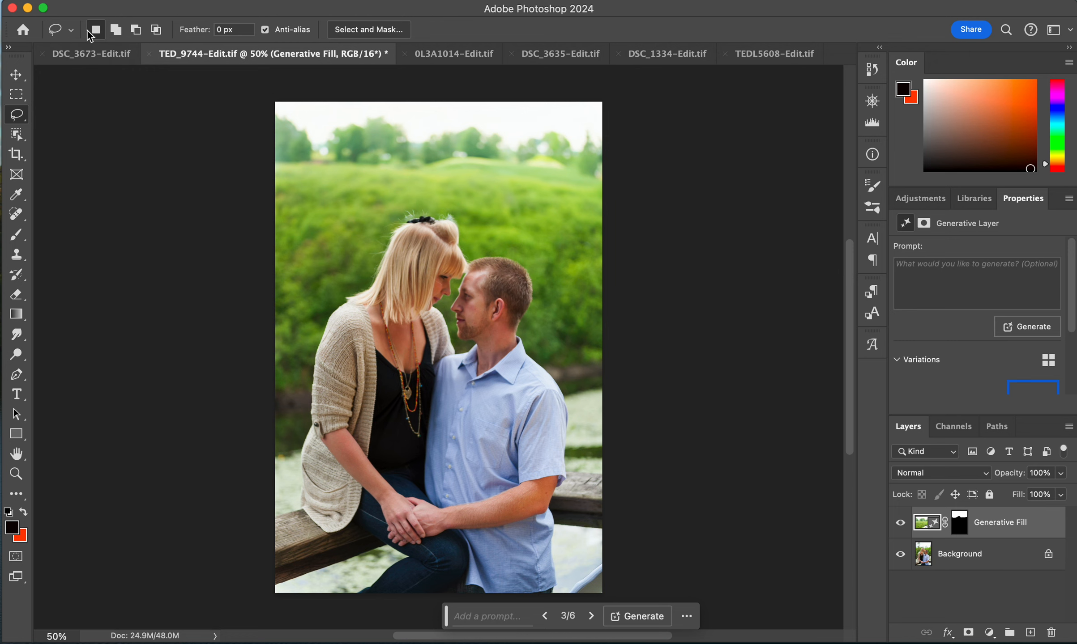
- In the DSC_3673 photo, lasso the bright spot on the right railing and run Generative Fill without a prompt
left_click(81, 55)
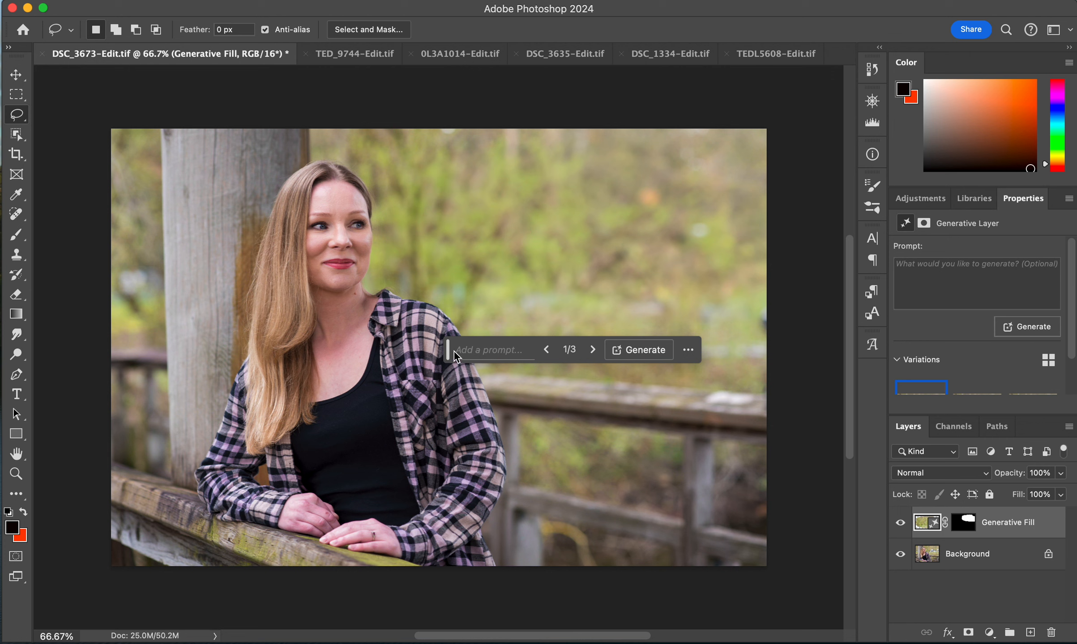
left_click_drag(447, 347, 427, 594)
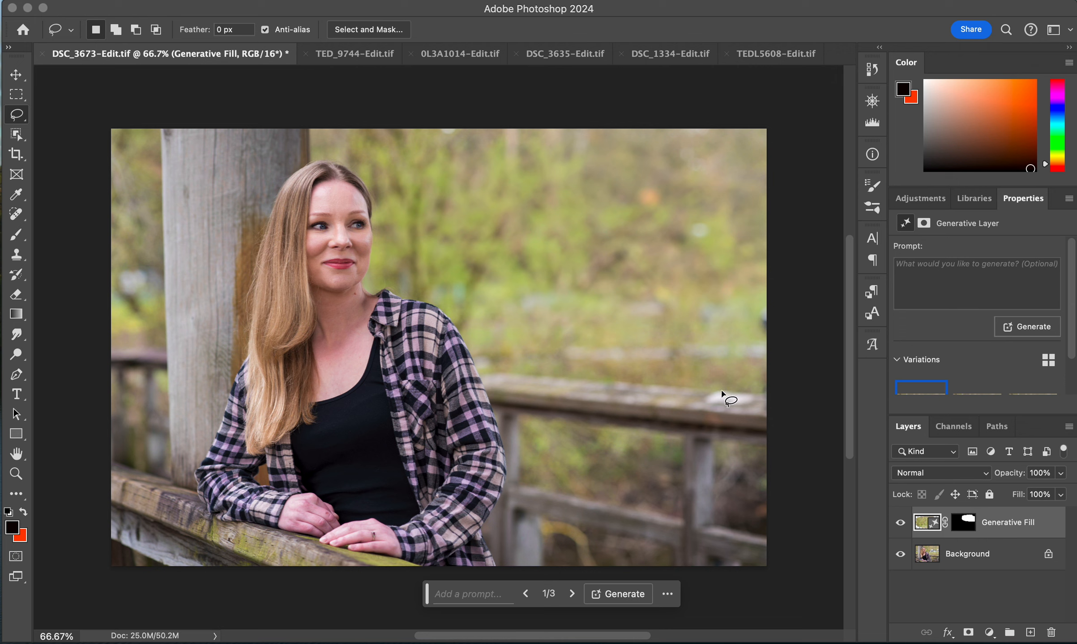
mouse_move(684, 406)
left_mouse_down()
mouse_move(755, 372)
mouse_move(783, 395)
mouse_move(748, 428)
mouse_move(709, 434)
mouse_move(682, 408)
left_mouse_up()
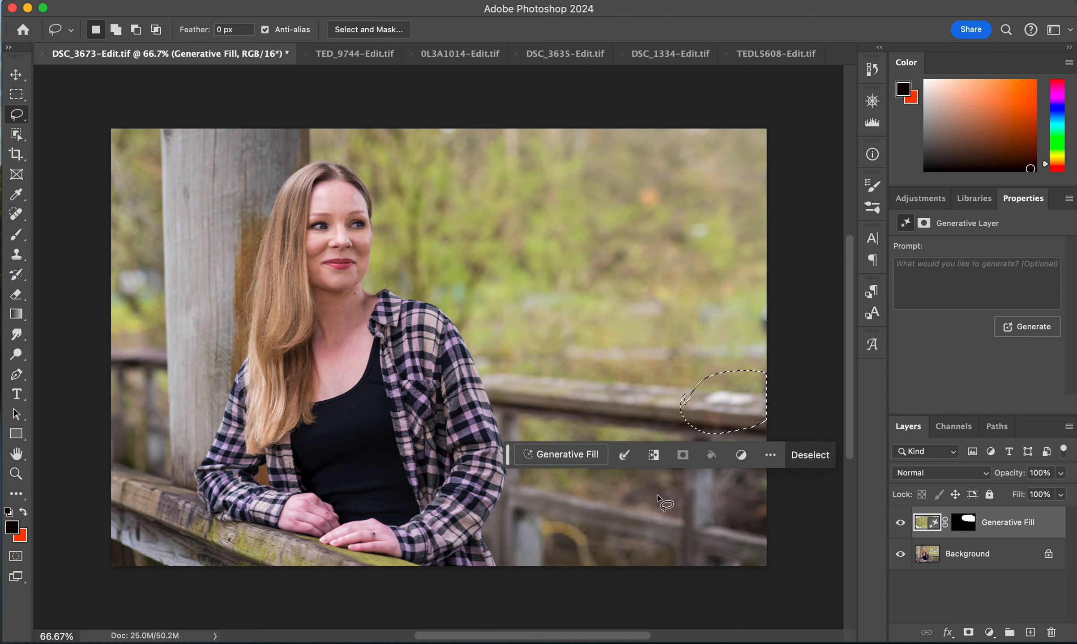
left_click(562, 456)
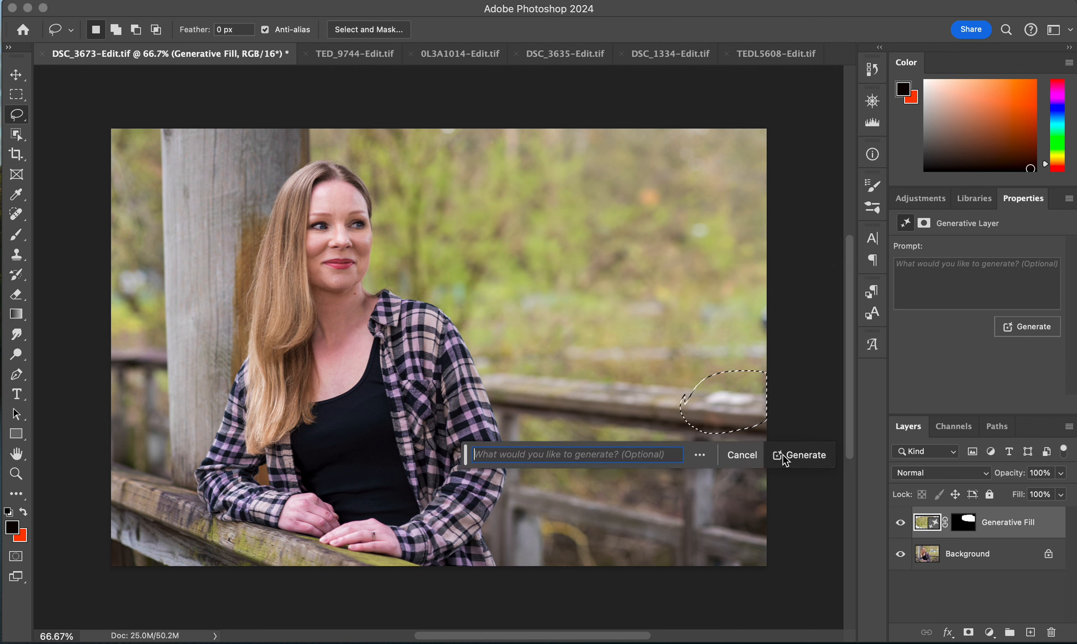
left_click(800, 456)
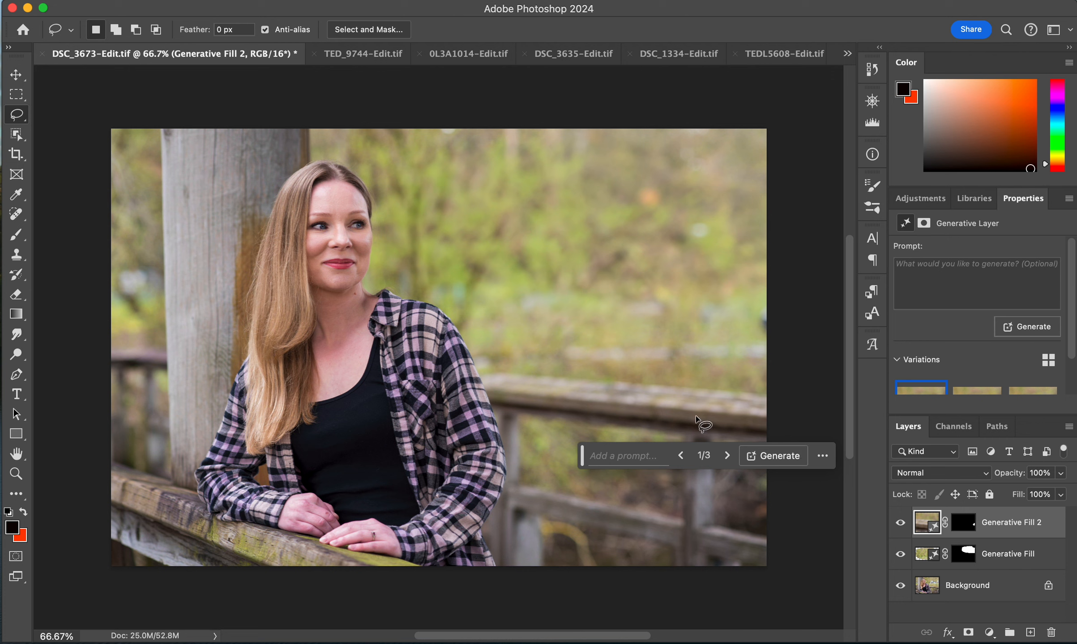
- Compare the railing fill variations, keep the second one, and select its layer mask
left_click_drag(582, 454, 578, 574)
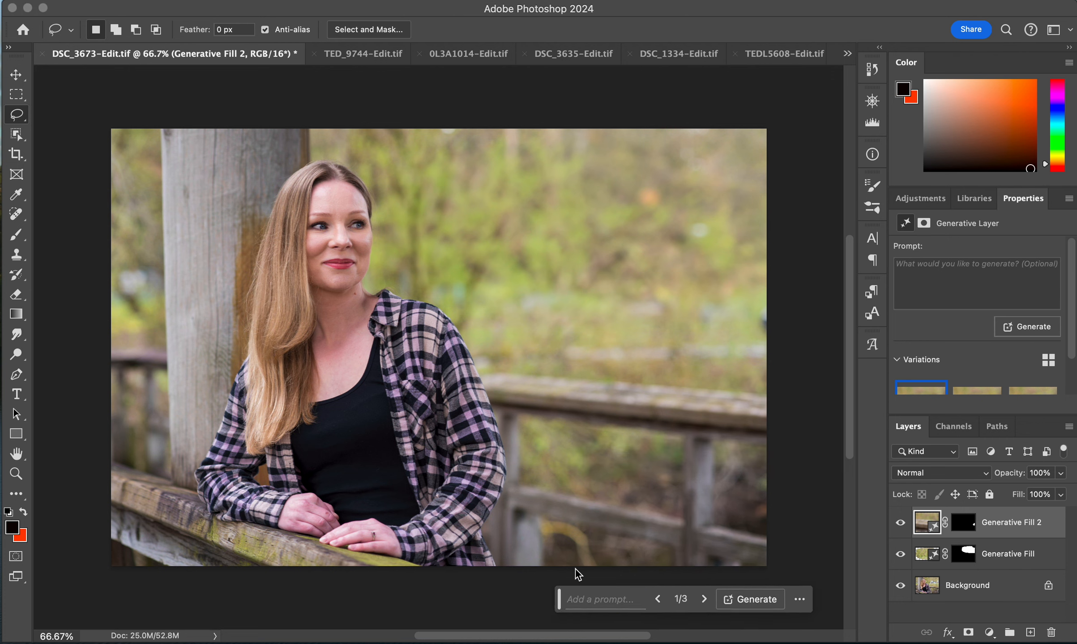
left_click(968, 395)
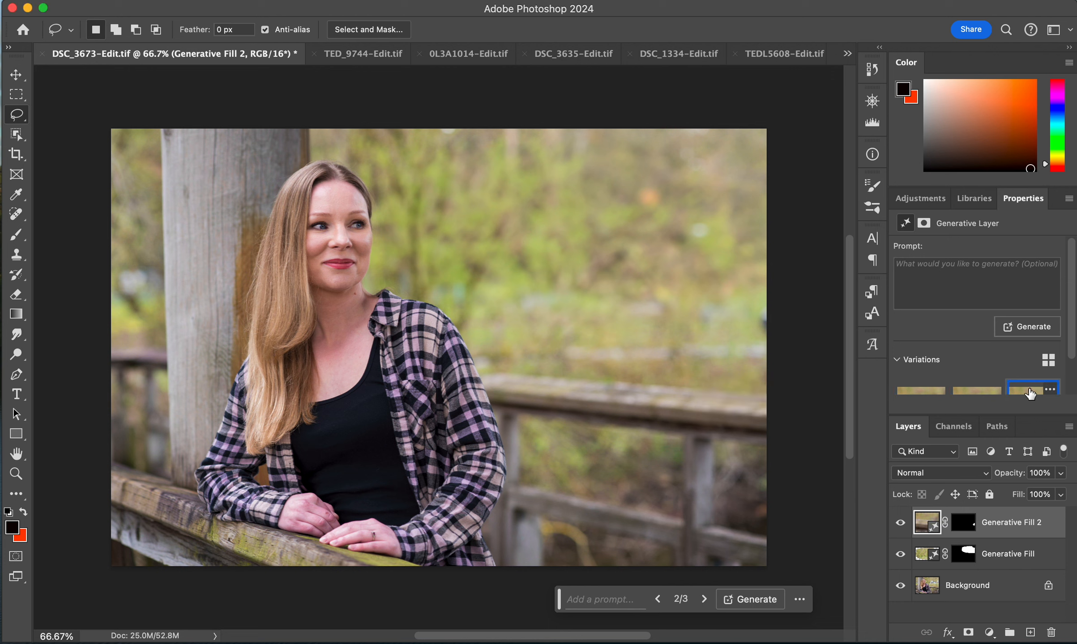
left_click(1030, 394)
left_click(973, 392)
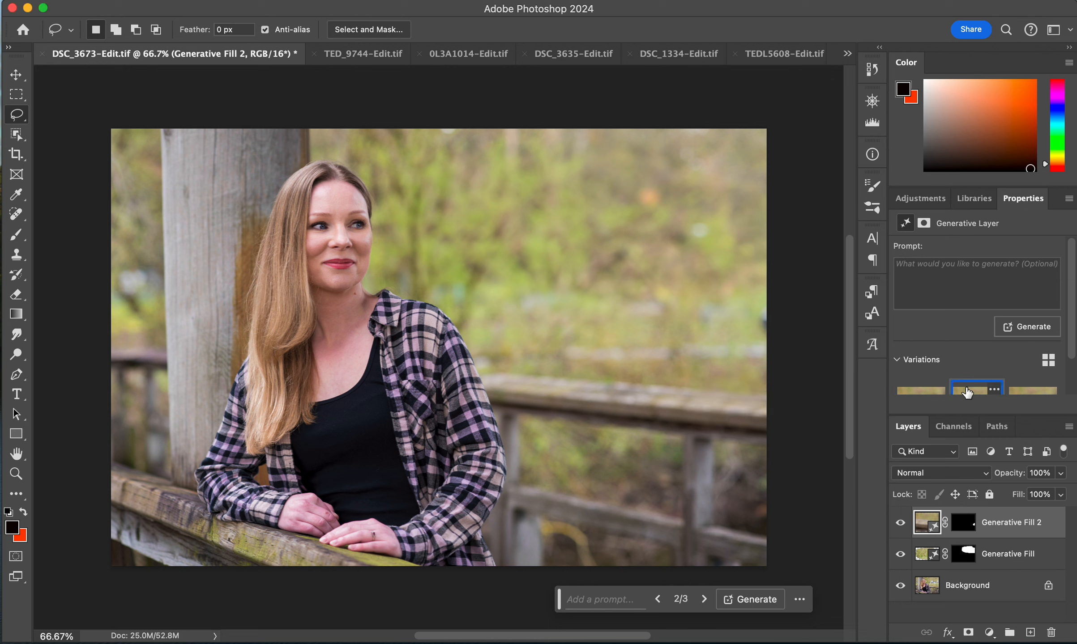
left_click(964, 530)
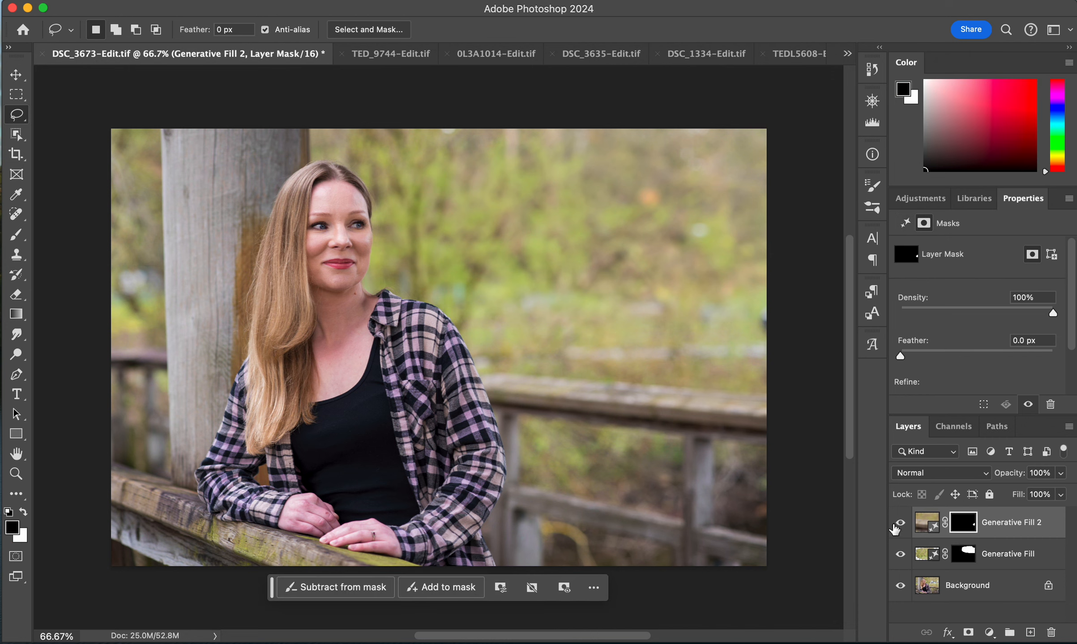
- With a brush, paint the railing spot on the Generative Fill 2 mask in black to reveal the original, then repaint it in white
left_click(9, 234)
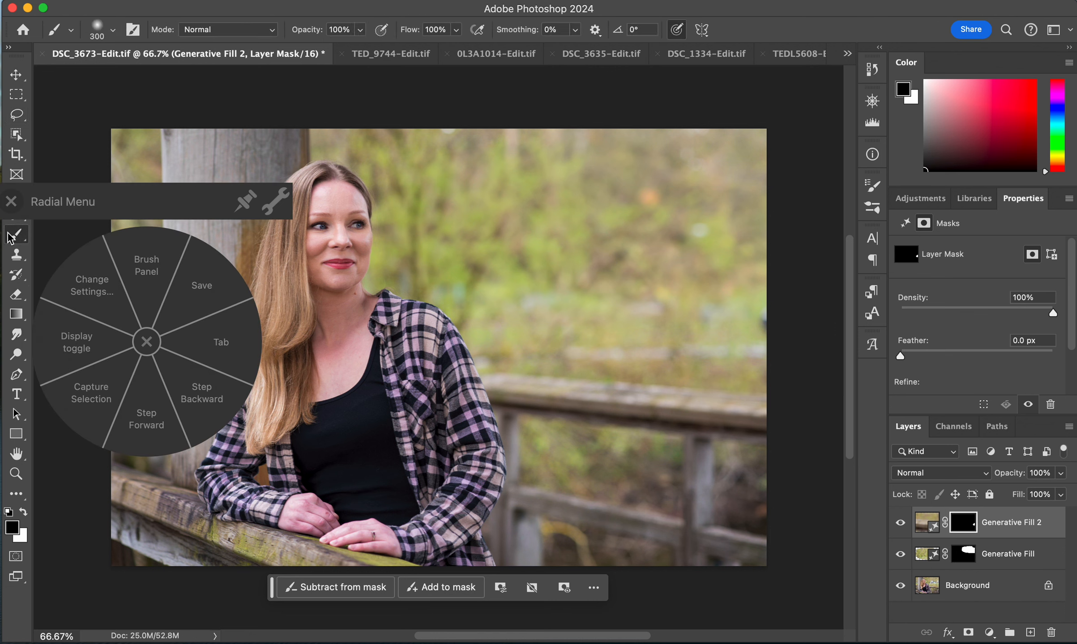
left_click(147, 343)
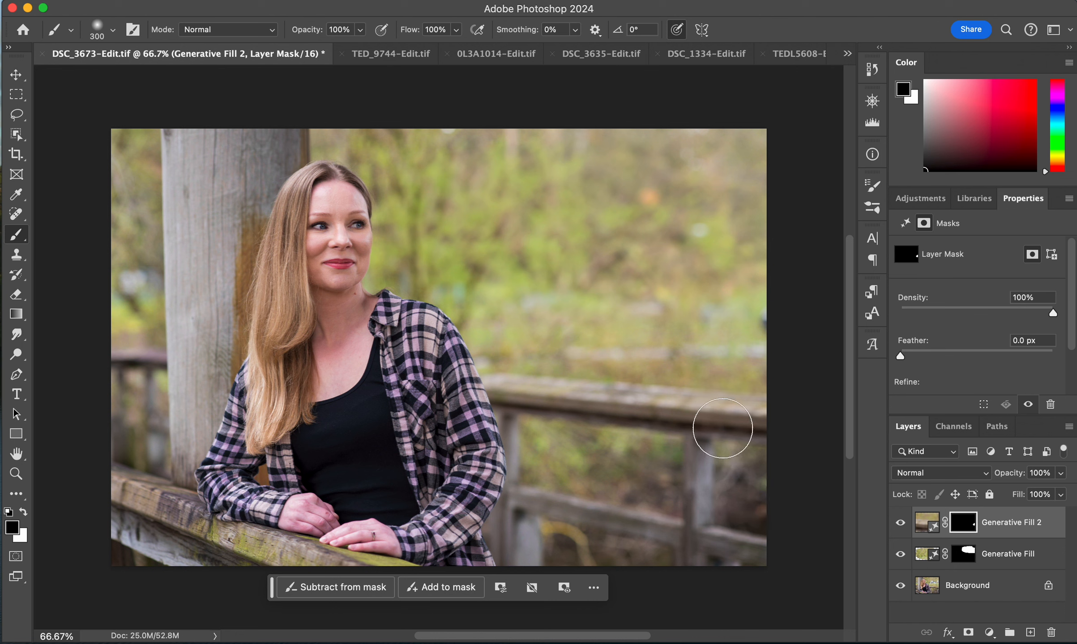
mouse_move(733, 404)
left_mouse_down()
mouse_move(695, 404)
mouse_move(742, 405)
left_mouse_up()
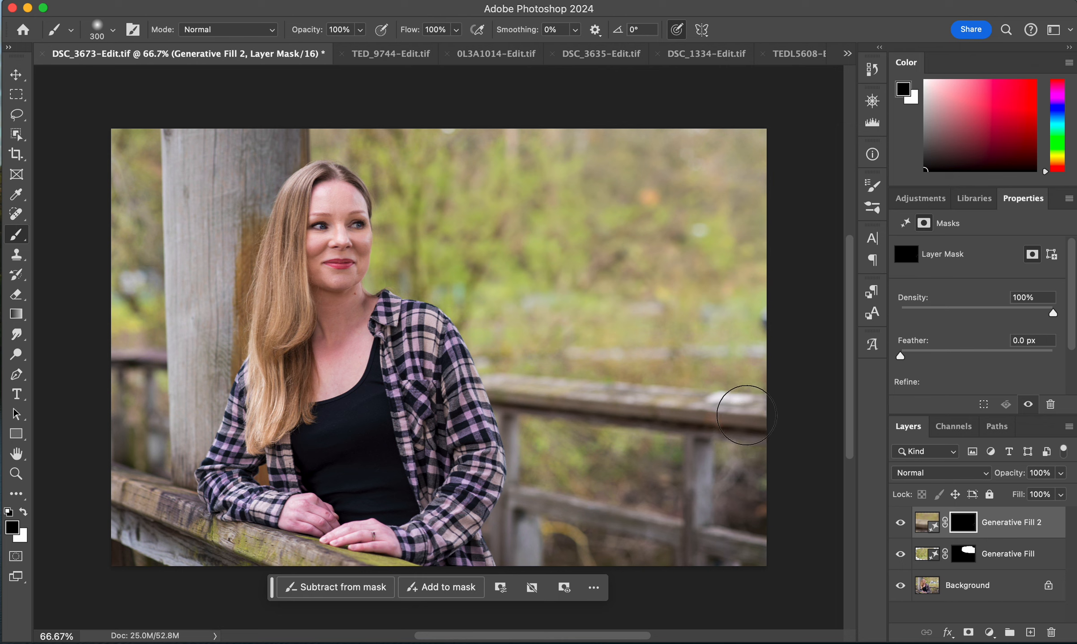
key("x")
mouse_move(738, 396)
left_mouse_down()
mouse_move(716, 389)
mouse_move(755, 402)
left_mouse_up()
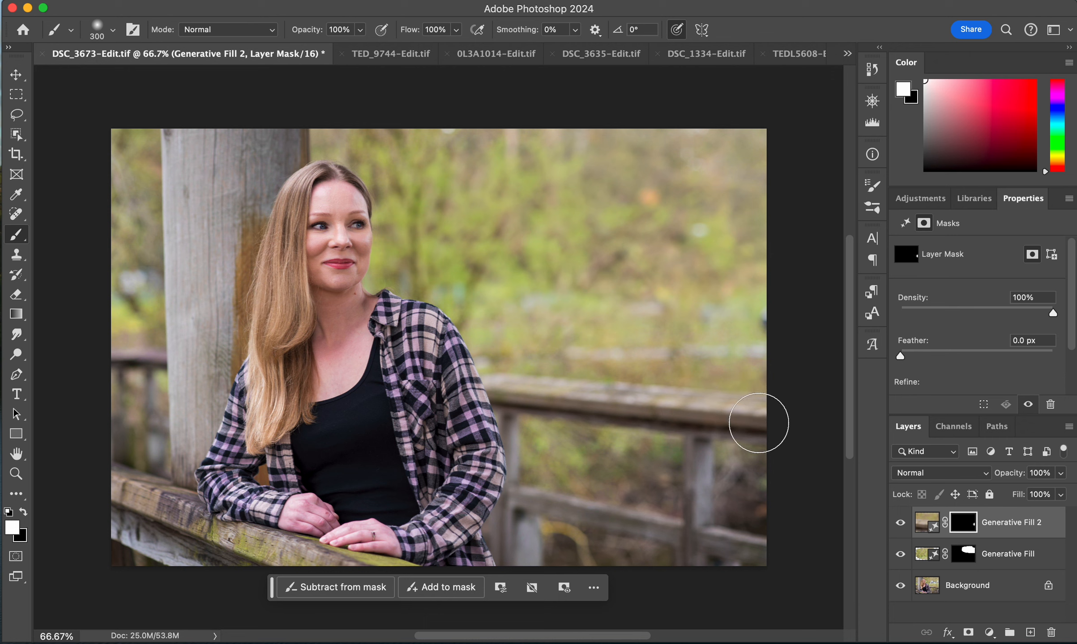
- Paint black down a larger stretch of the right railing on the mask, then restore it by painting white
key("x")
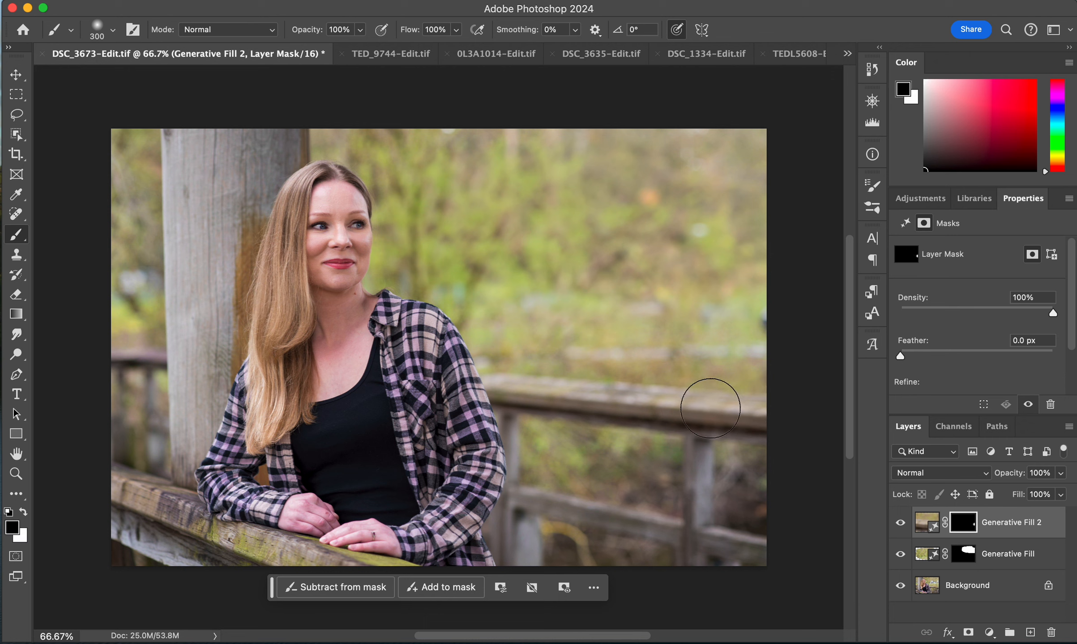
mouse_move(708, 396)
left_mouse_down()
mouse_move(733, 392)
mouse_move(719, 403)
mouse_move(751, 500)
left_mouse_up()
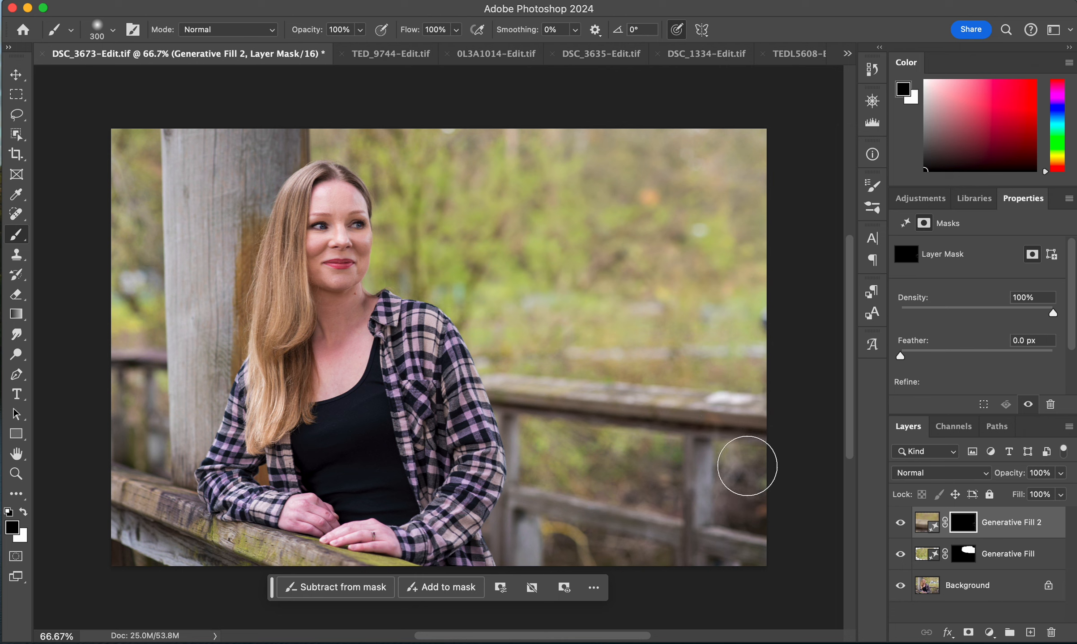
key("x")
mouse_move(745, 413)
left_mouse_down()
mouse_move(720, 391)
mouse_move(692, 404)
left_mouse_up()
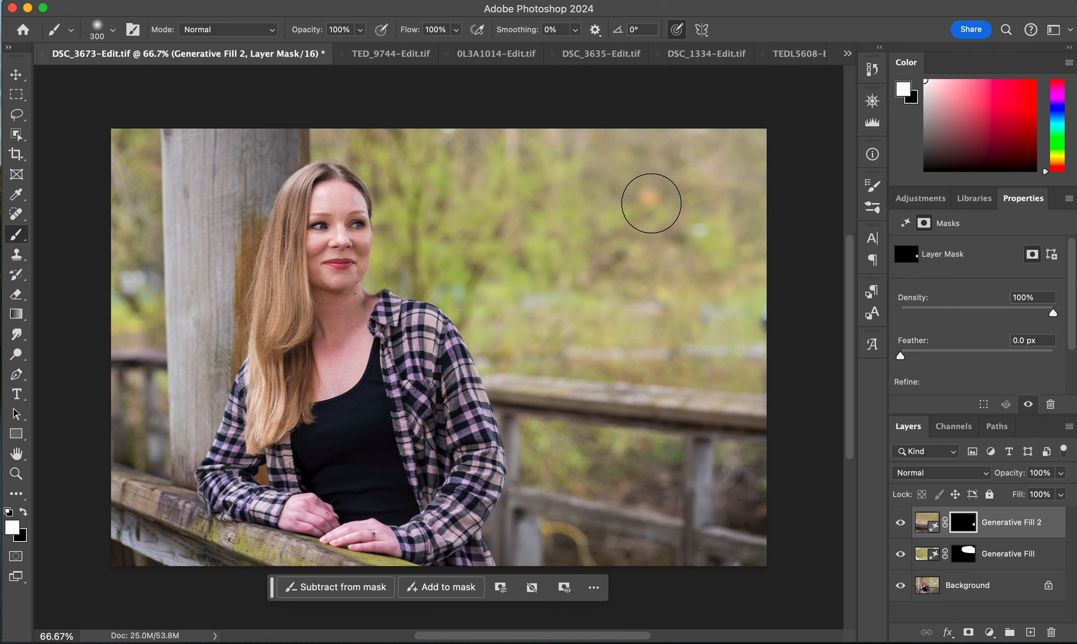
- In the TEDL5608 photo, paint the Generative Fill mask's lower-right corner black to reveal the original, then restore it with white
left_click(794, 53)
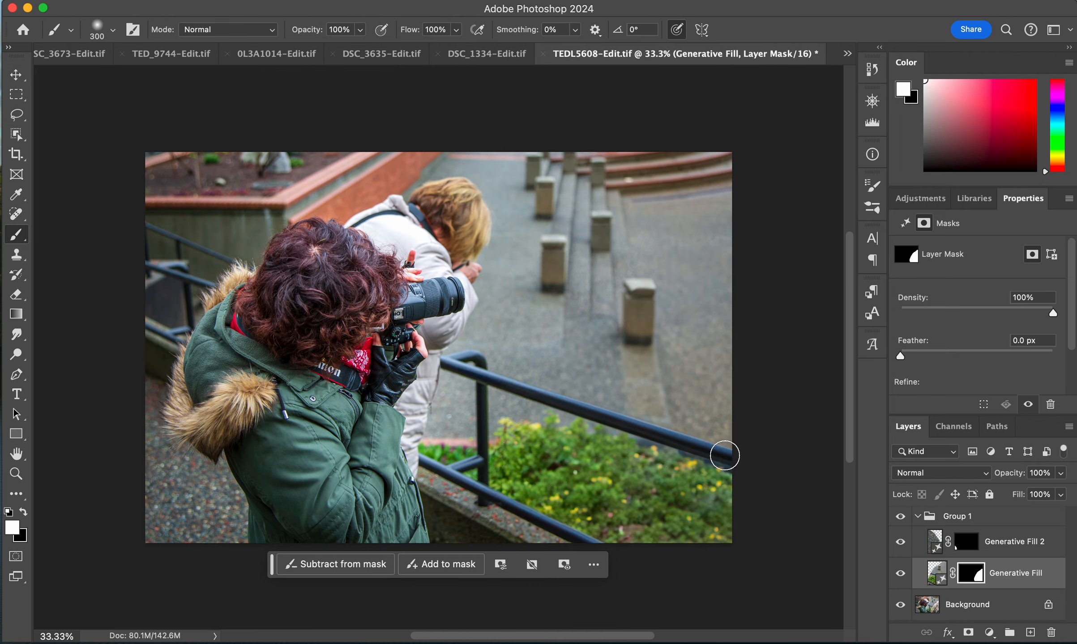
left_click(847, 55)
left_click(849, 57)
key("x")
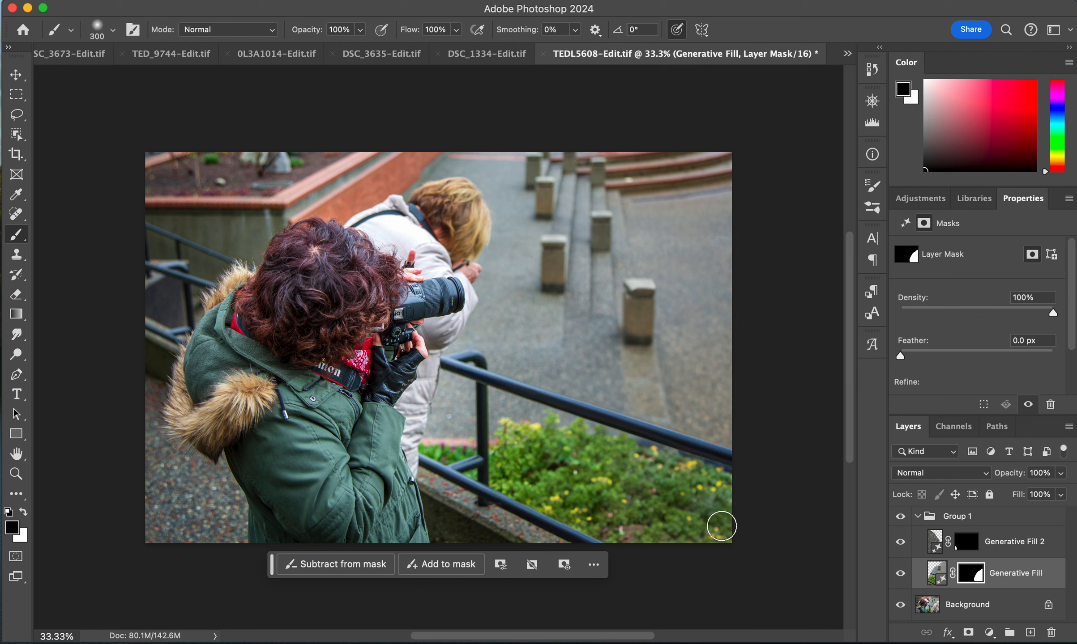
mouse_move(711, 486)
left_mouse_down()
mouse_move(669, 476)
mouse_move(703, 445)
mouse_move(711, 478)
mouse_move(731, 469)
mouse_move(713, 526)
mouse_move(699, 506)
mouse_move(670, 528)
mouse_move(727, 523)
mouse_move(692, 540)
mouse_move(650, 527)
mouse_move(645, 512)
mouse_move(712, 417)
mouse_move(723, 430)
mouse_move(718, 355)
mouse_move(670, 432)
mouse_move(650, 547)
mouse_move(646, 523)
mouse_move(676, 525)
mouse_move(715, 506)
mouse_move(669, 523)
mouse_move(679, 498)
mouse_move(721, 526)
left_mouse_up()
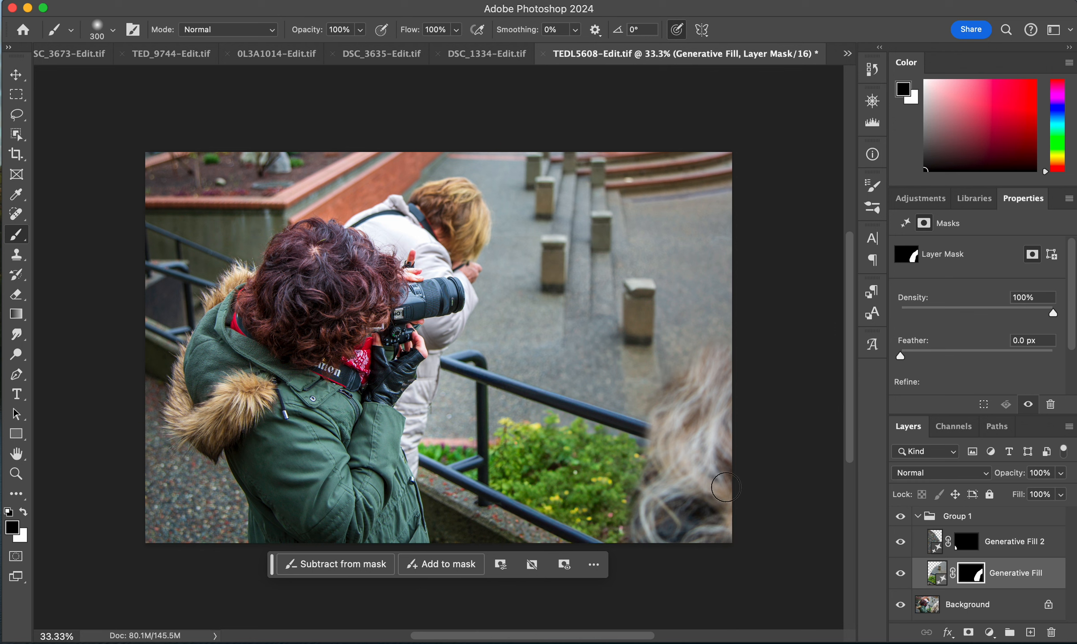
key("x")
mouse_move(716, 505)
left_mouse_down()
mouse_move(712, 519)
mouse_move(656, 540)
mouse_move(655, 488)
mouse_move(642, 530)
mouse_move(649, 405)
mouse_move(716, 497)
mouse_move(714, 447)
mouse_move(728, 422)
mouse_move(716, 361)
mouse_move(682, 389)
mouse_move(711, 368)
mouse_move(707, 401)
left_mouse_up()
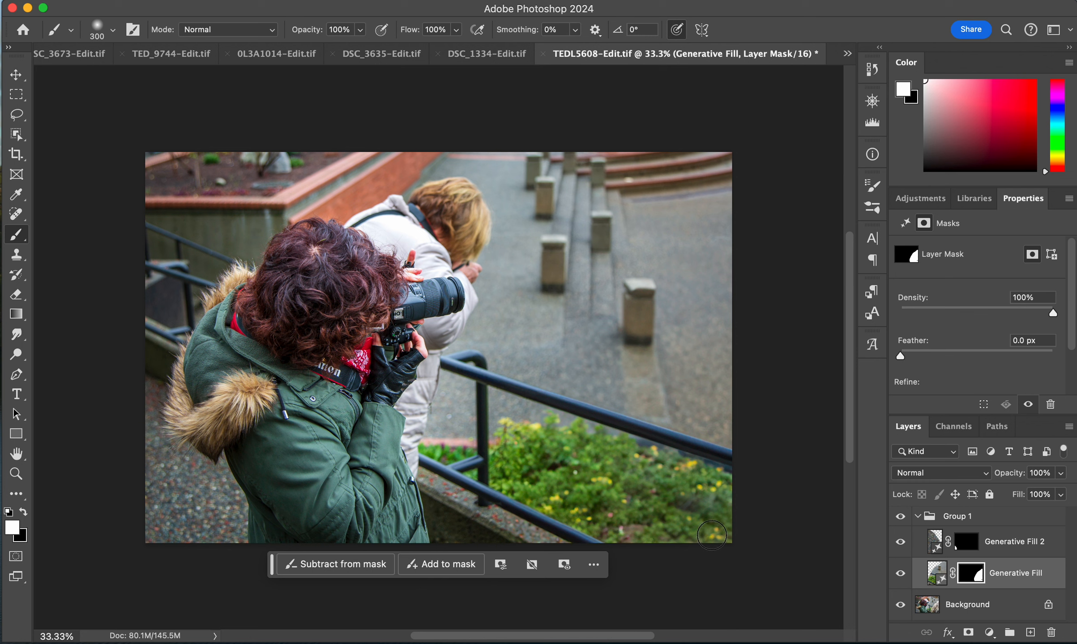